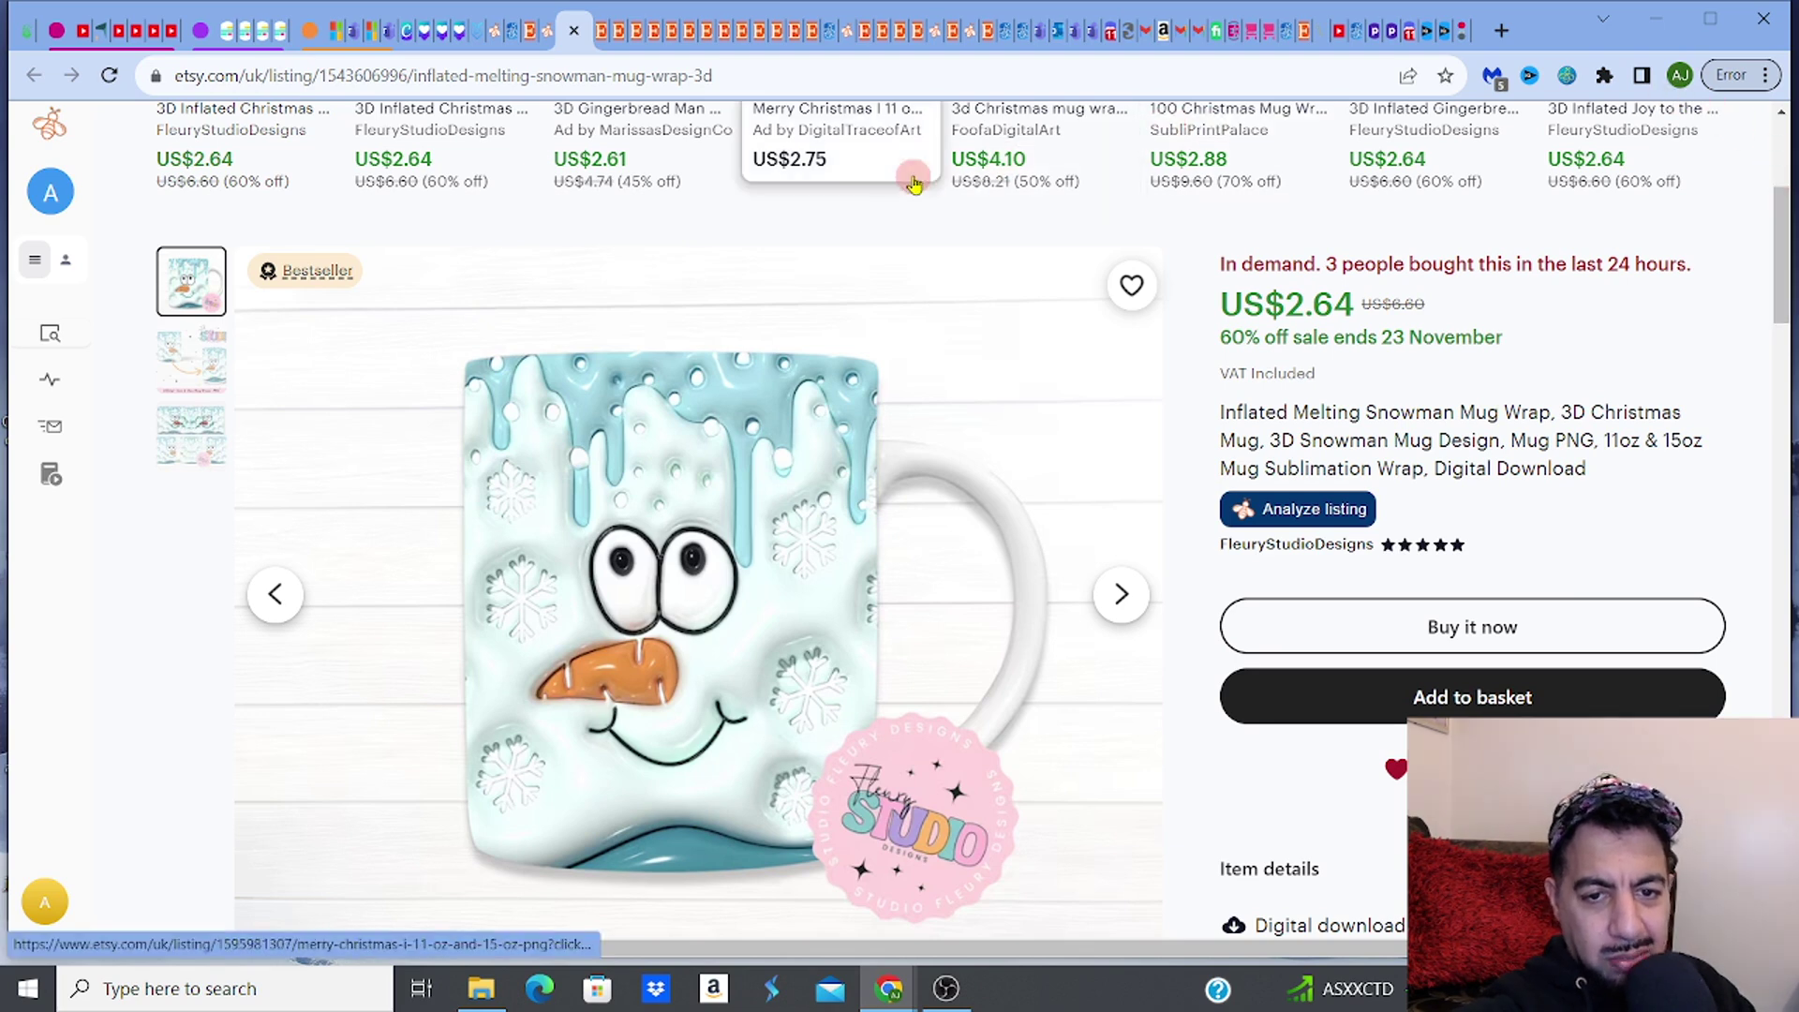
Step: Switch to the EverBee product analytics for "mug wrap png" and examine the listings' sales, revenue, reviews and listing age
click(849, 34)
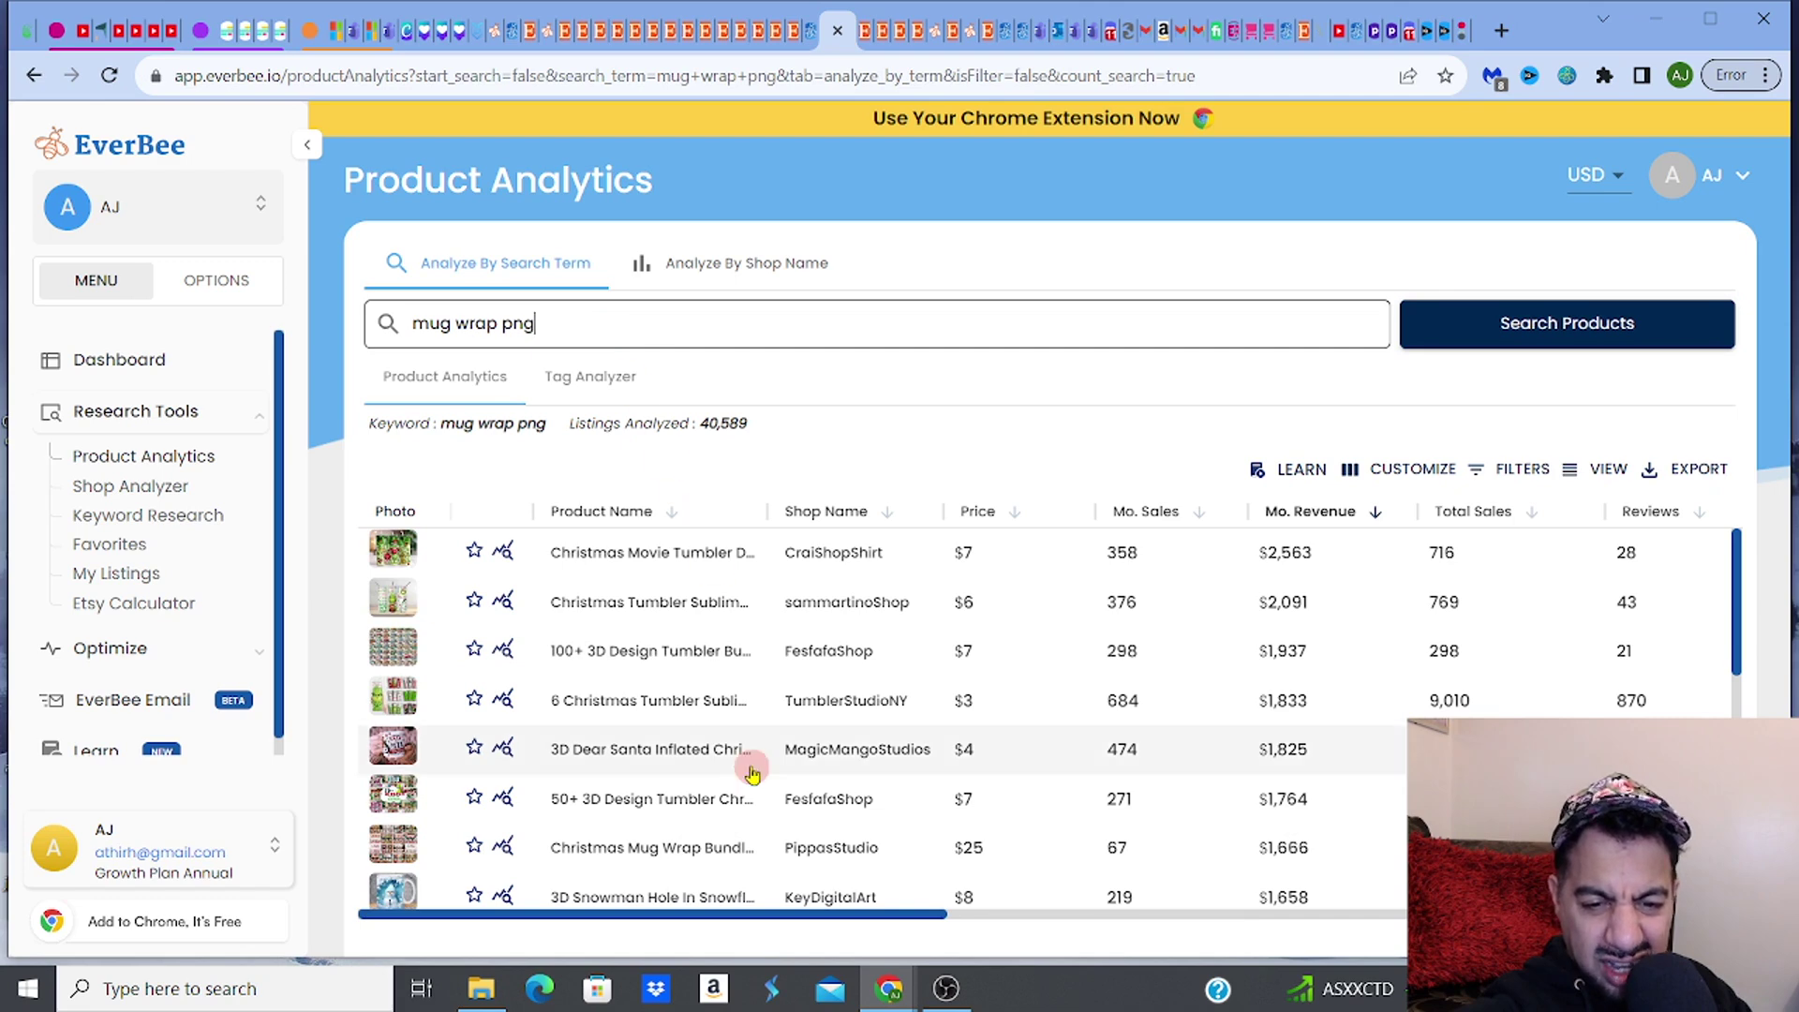
drag(783, 918, 852, 840)
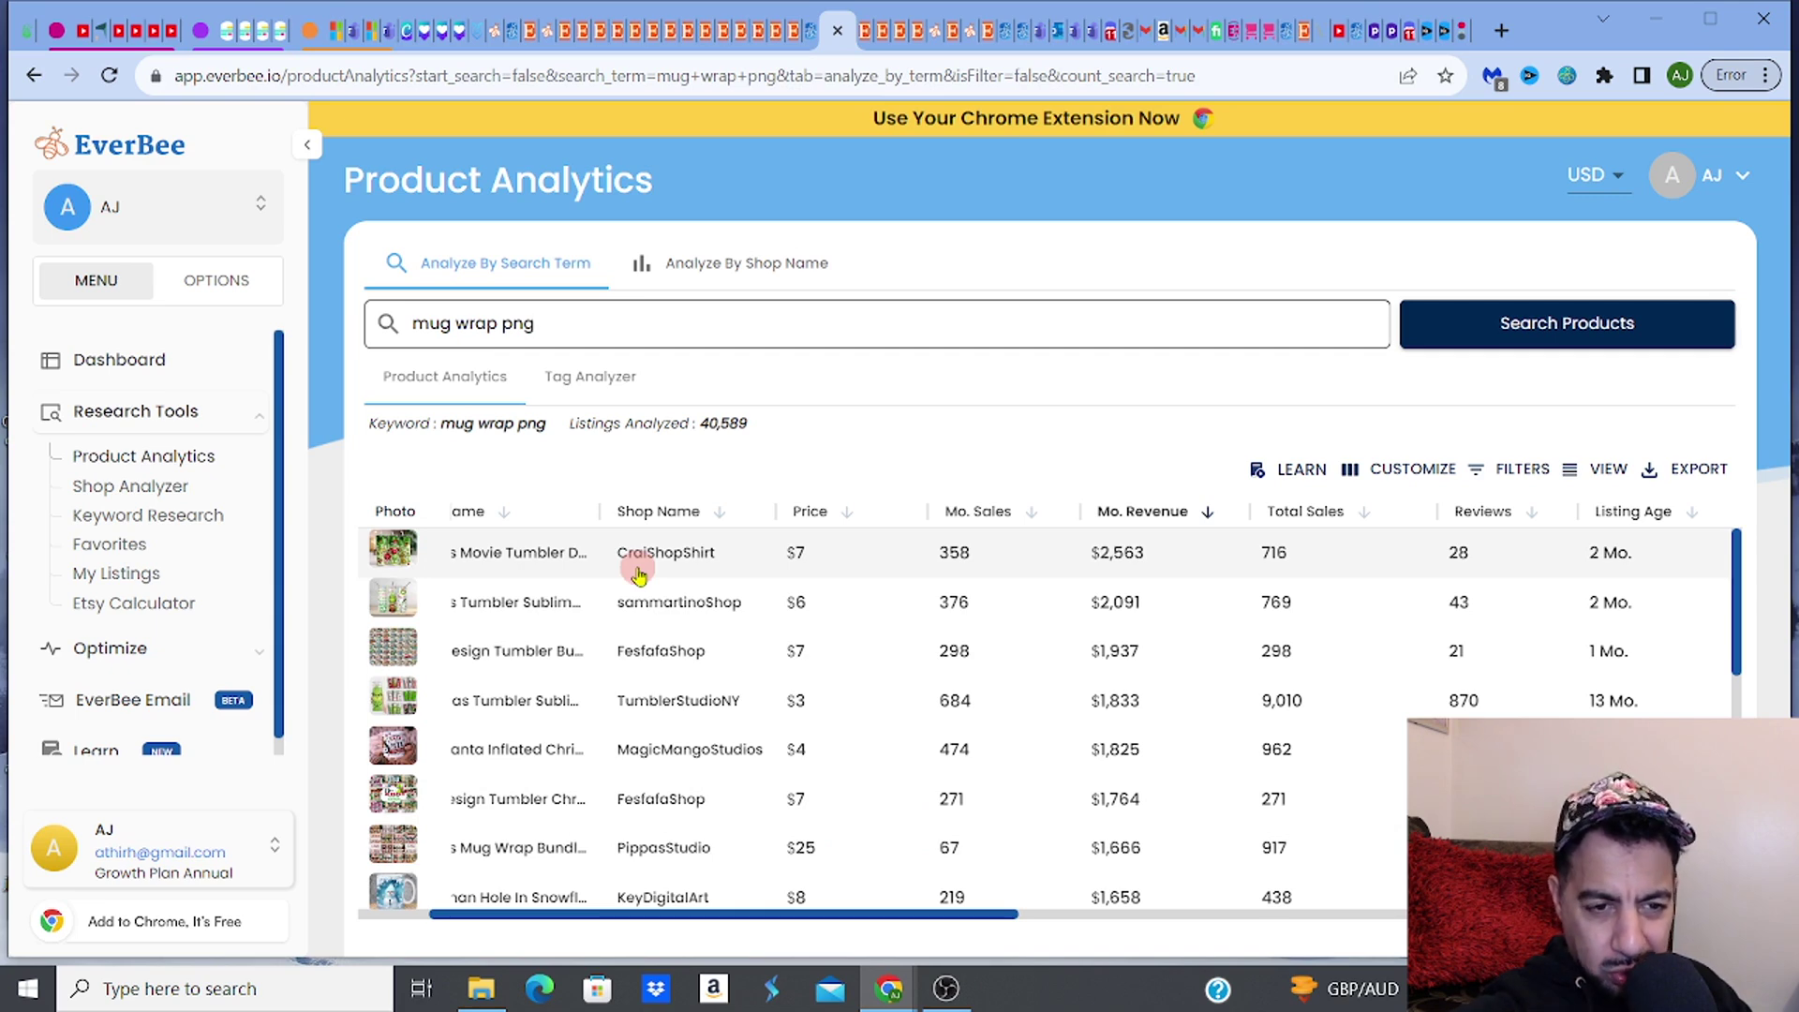
Step: Return to the Inflated Melting Snowman mug wrap listing on Etsy and view its flat wrap image and main mug image
mouse_move(565, 45)
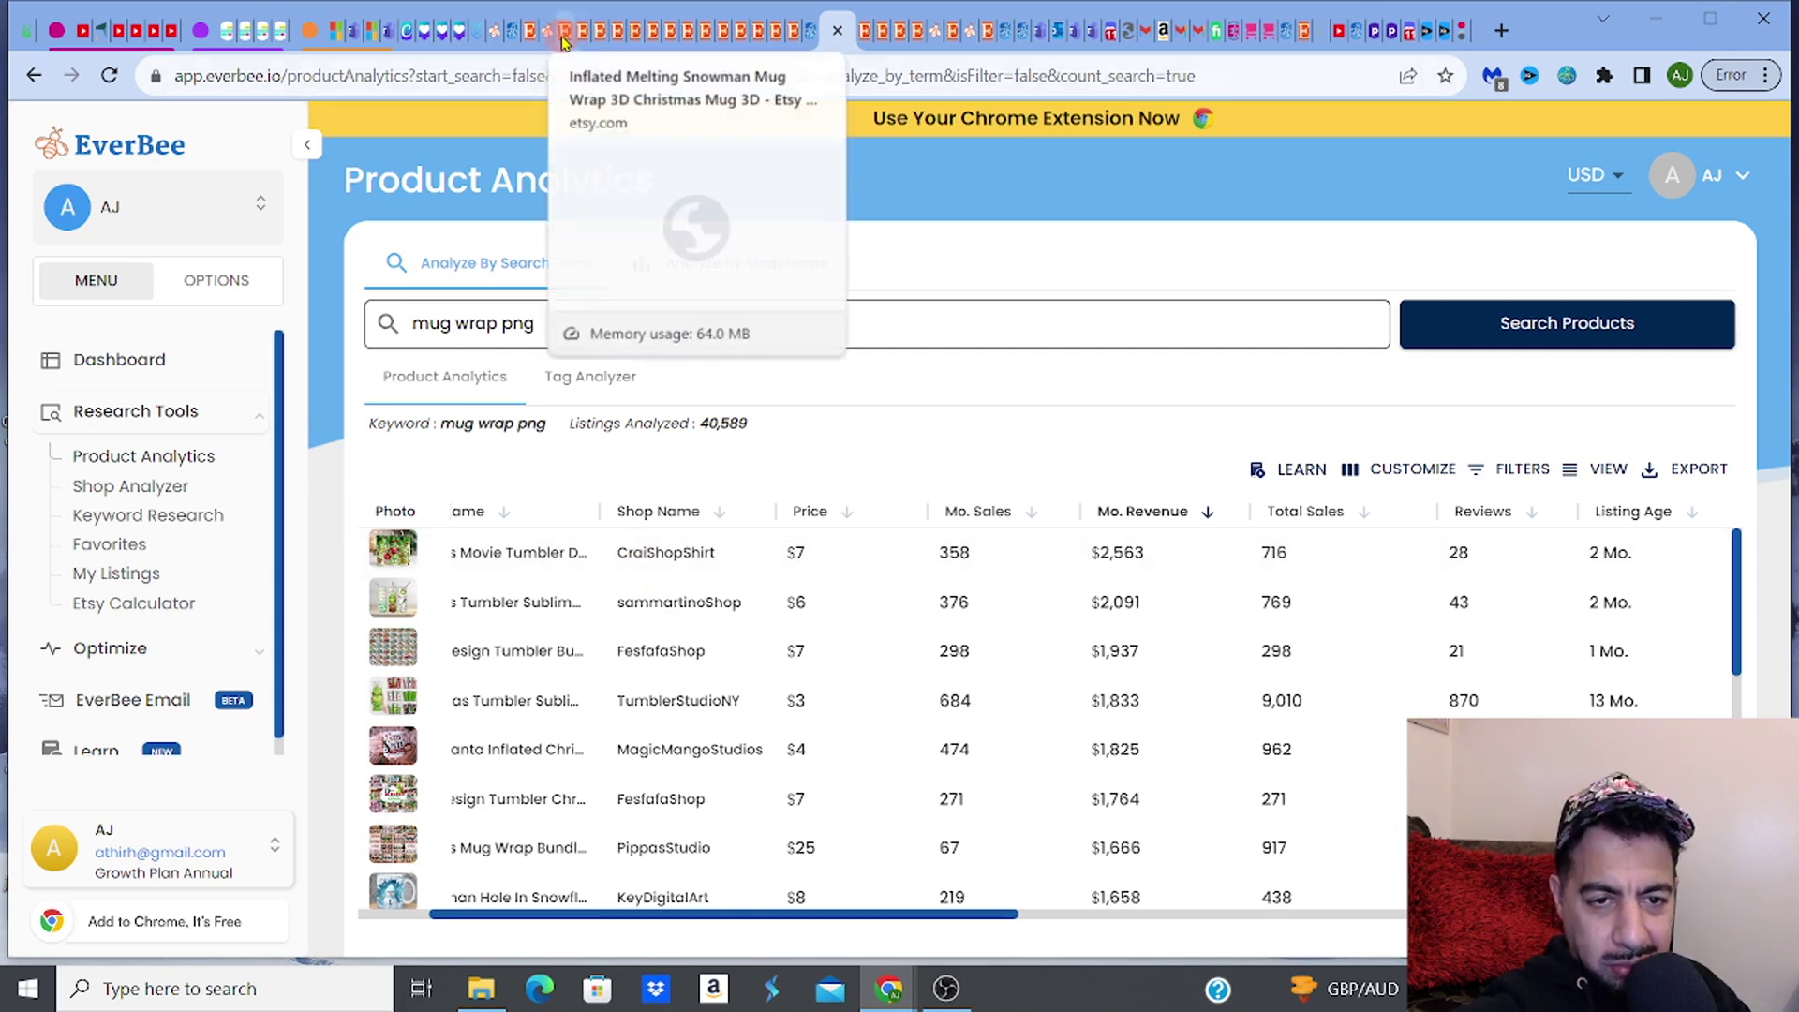
click(564, 37)
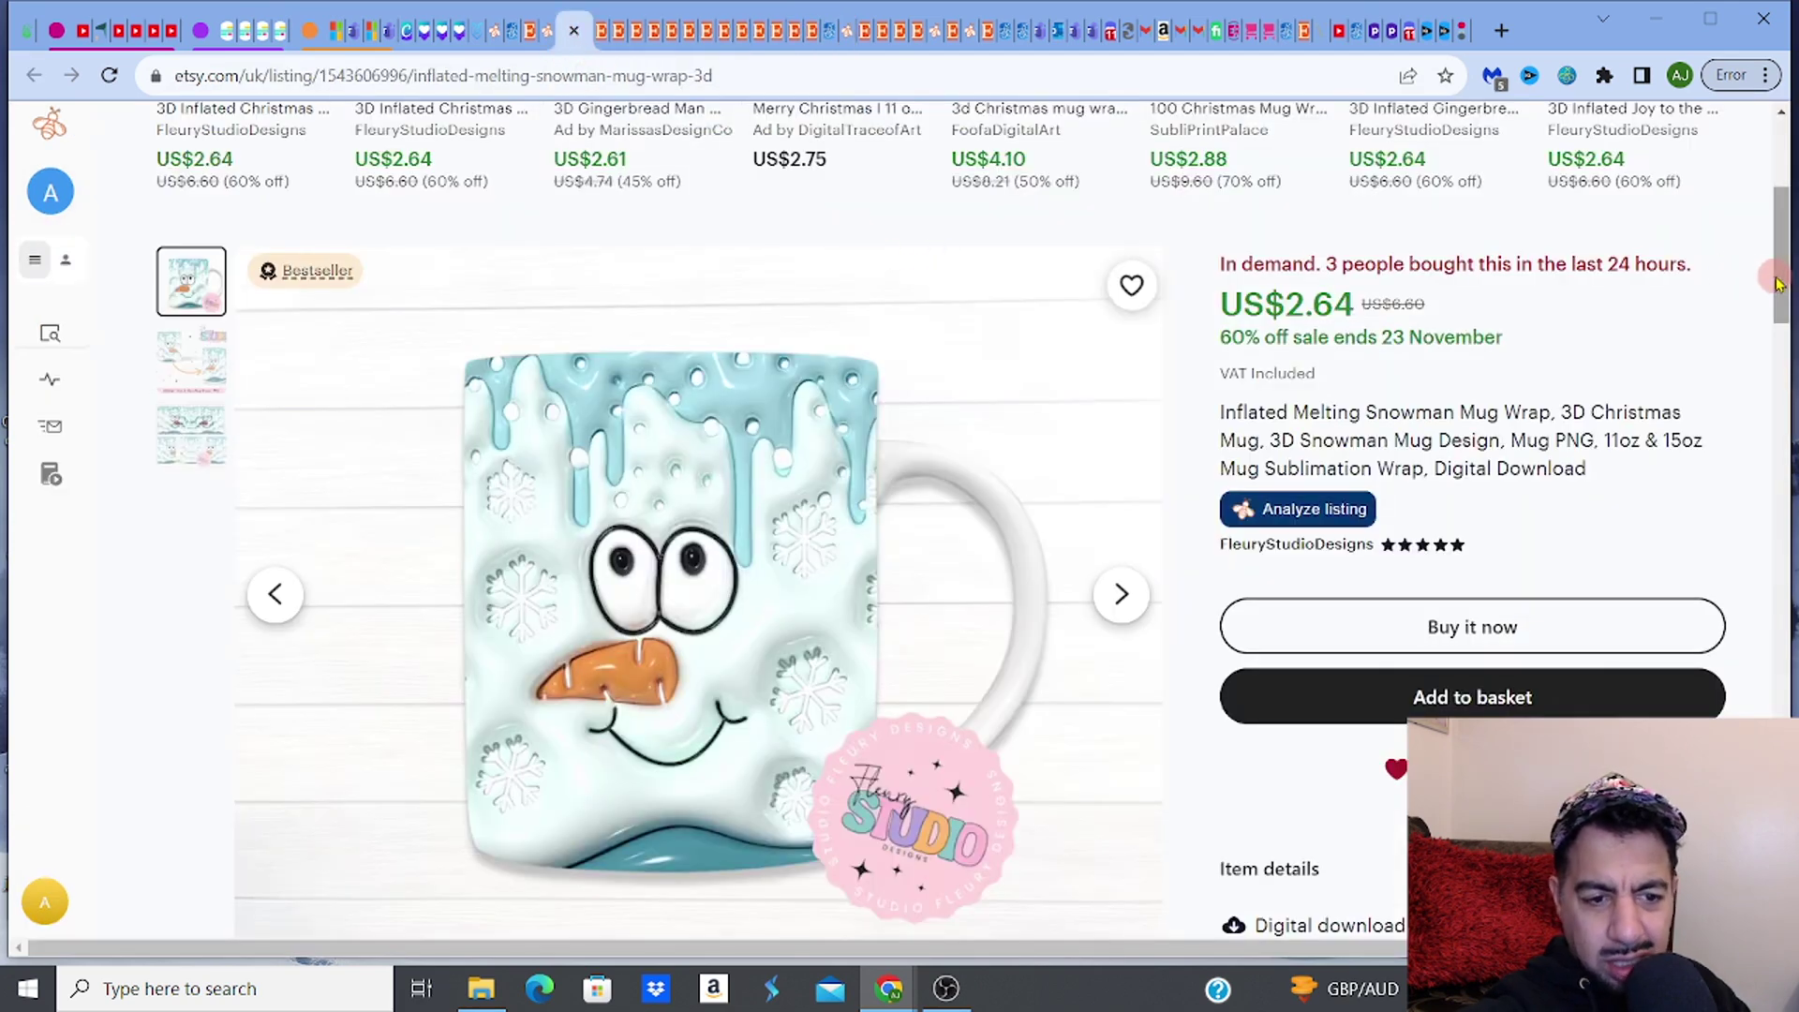
click(186, 453)
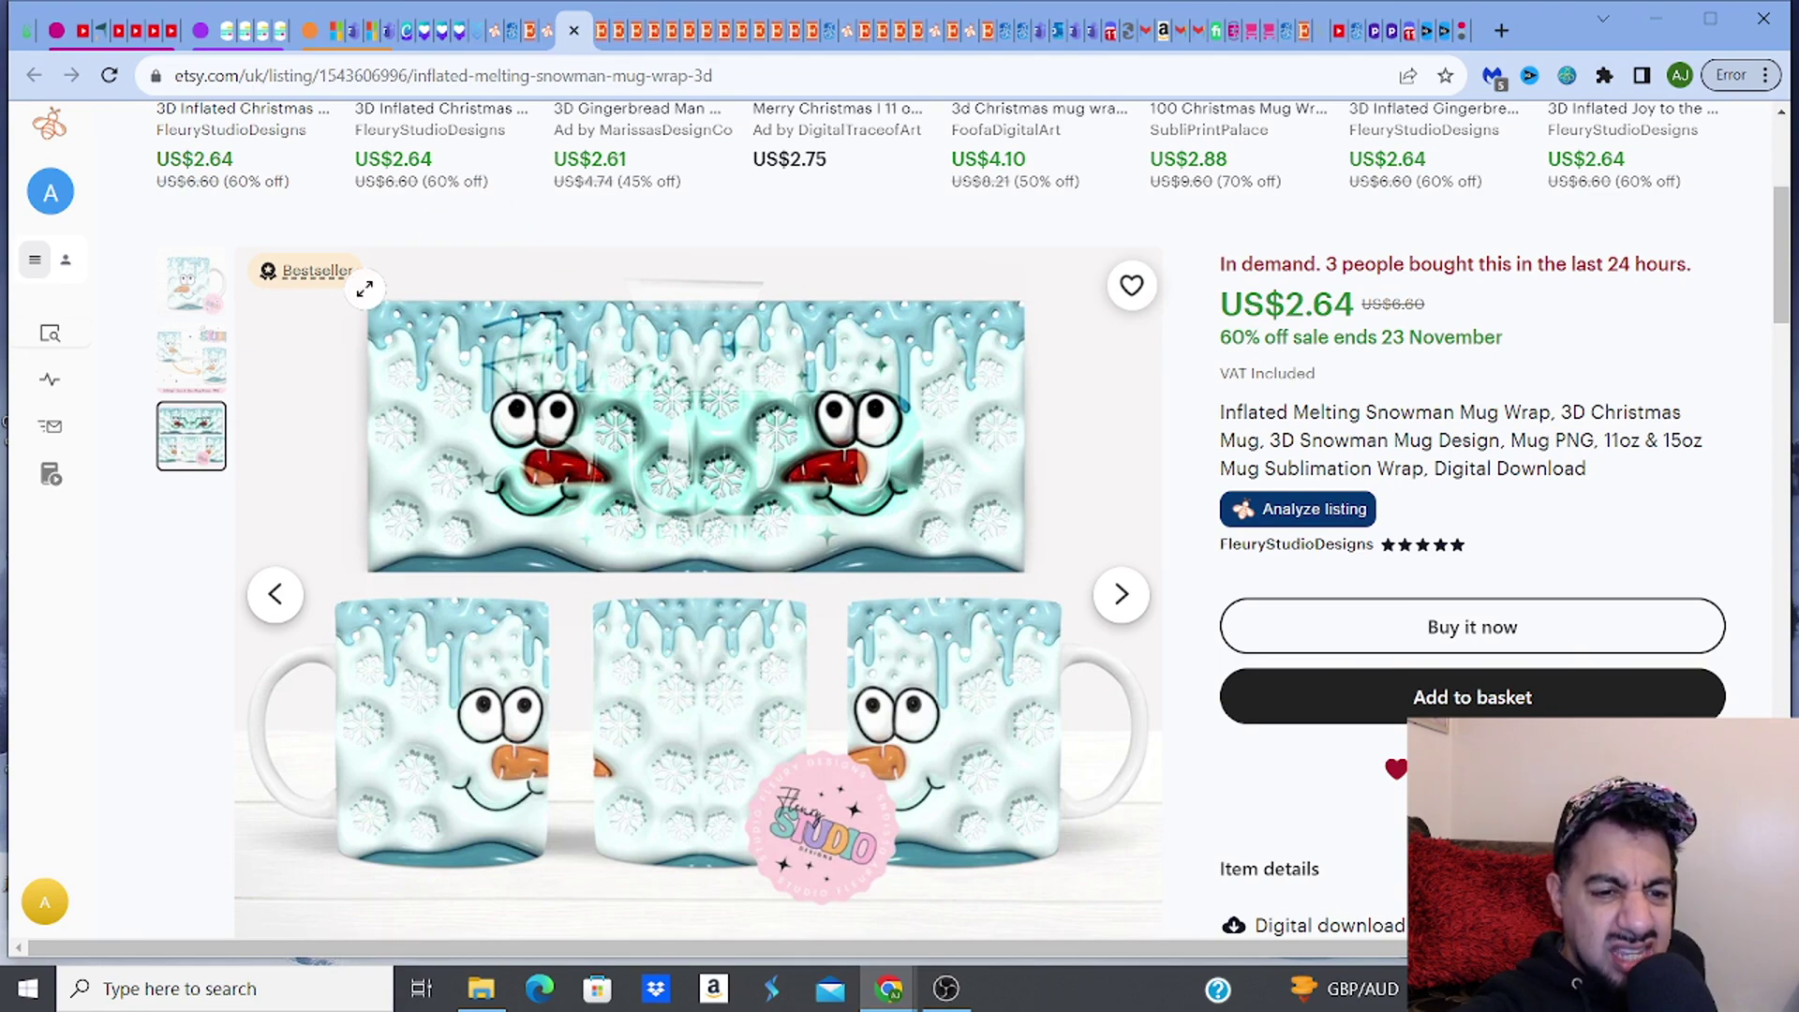
click(209, 298)
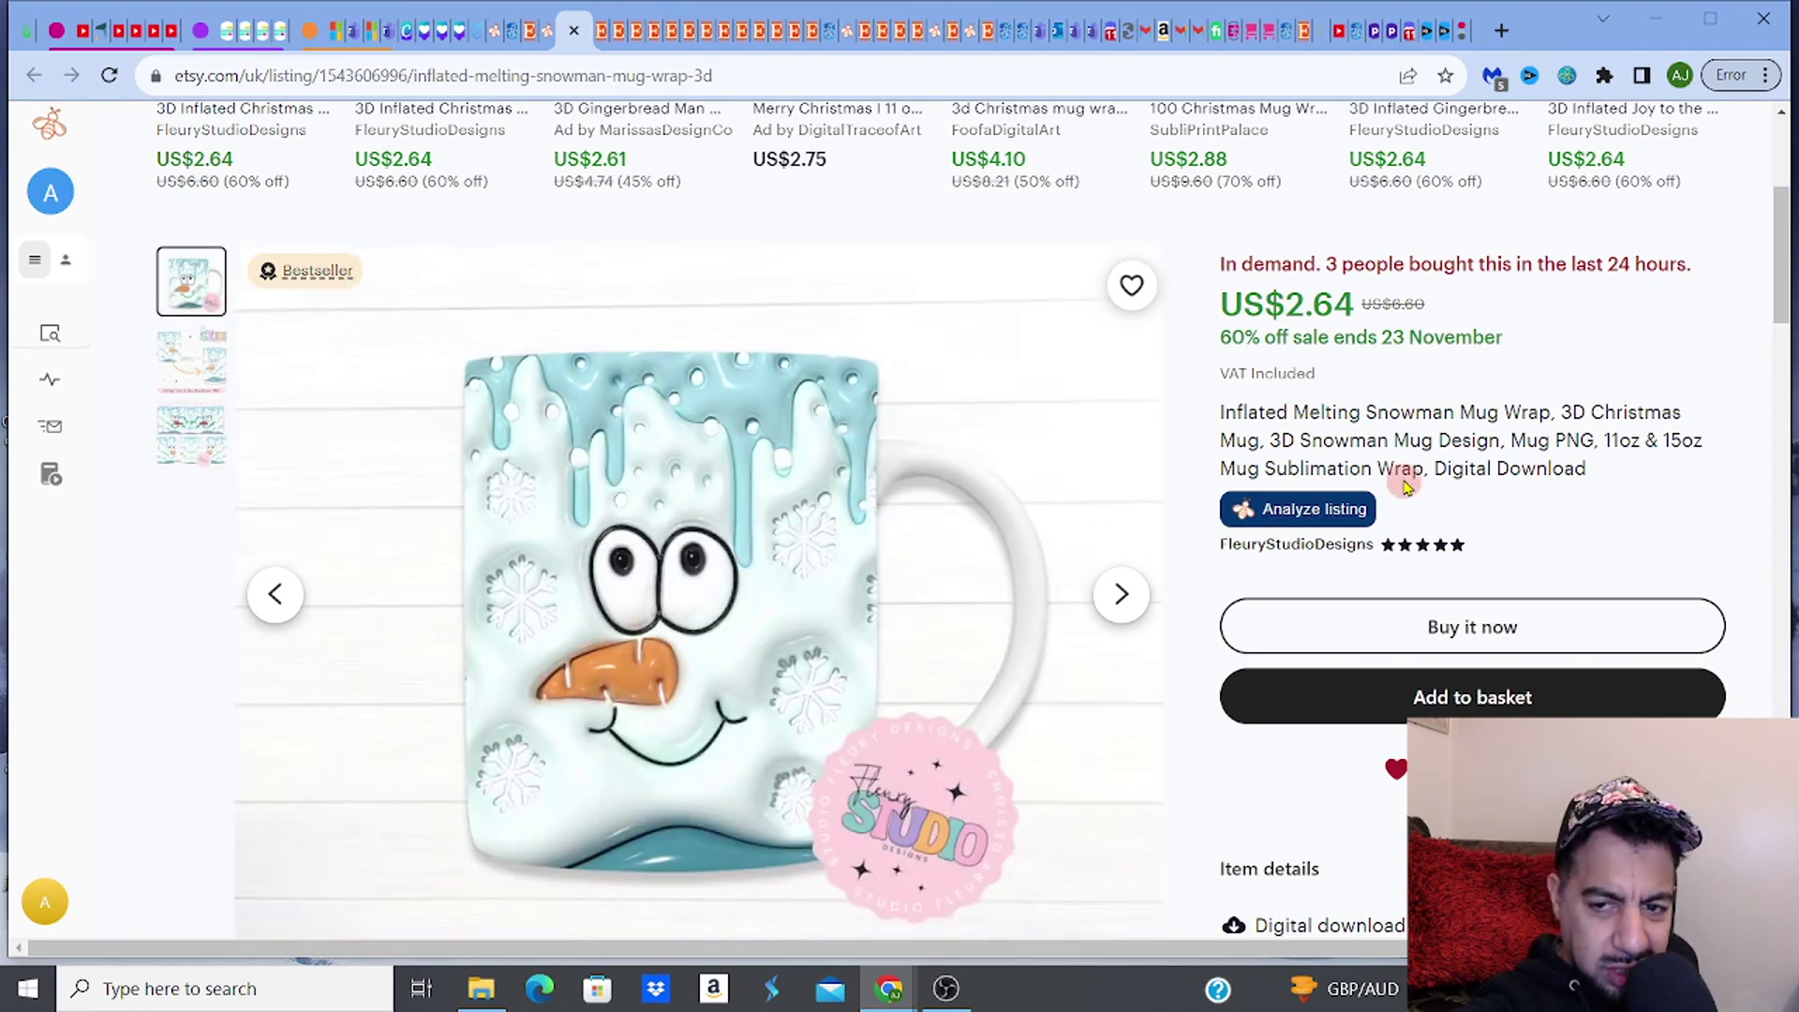
Step: Analyze the melting snowman listing with EverBee, examine its tags with the Keyword column widened, and close the analysis
click(1287, 516)
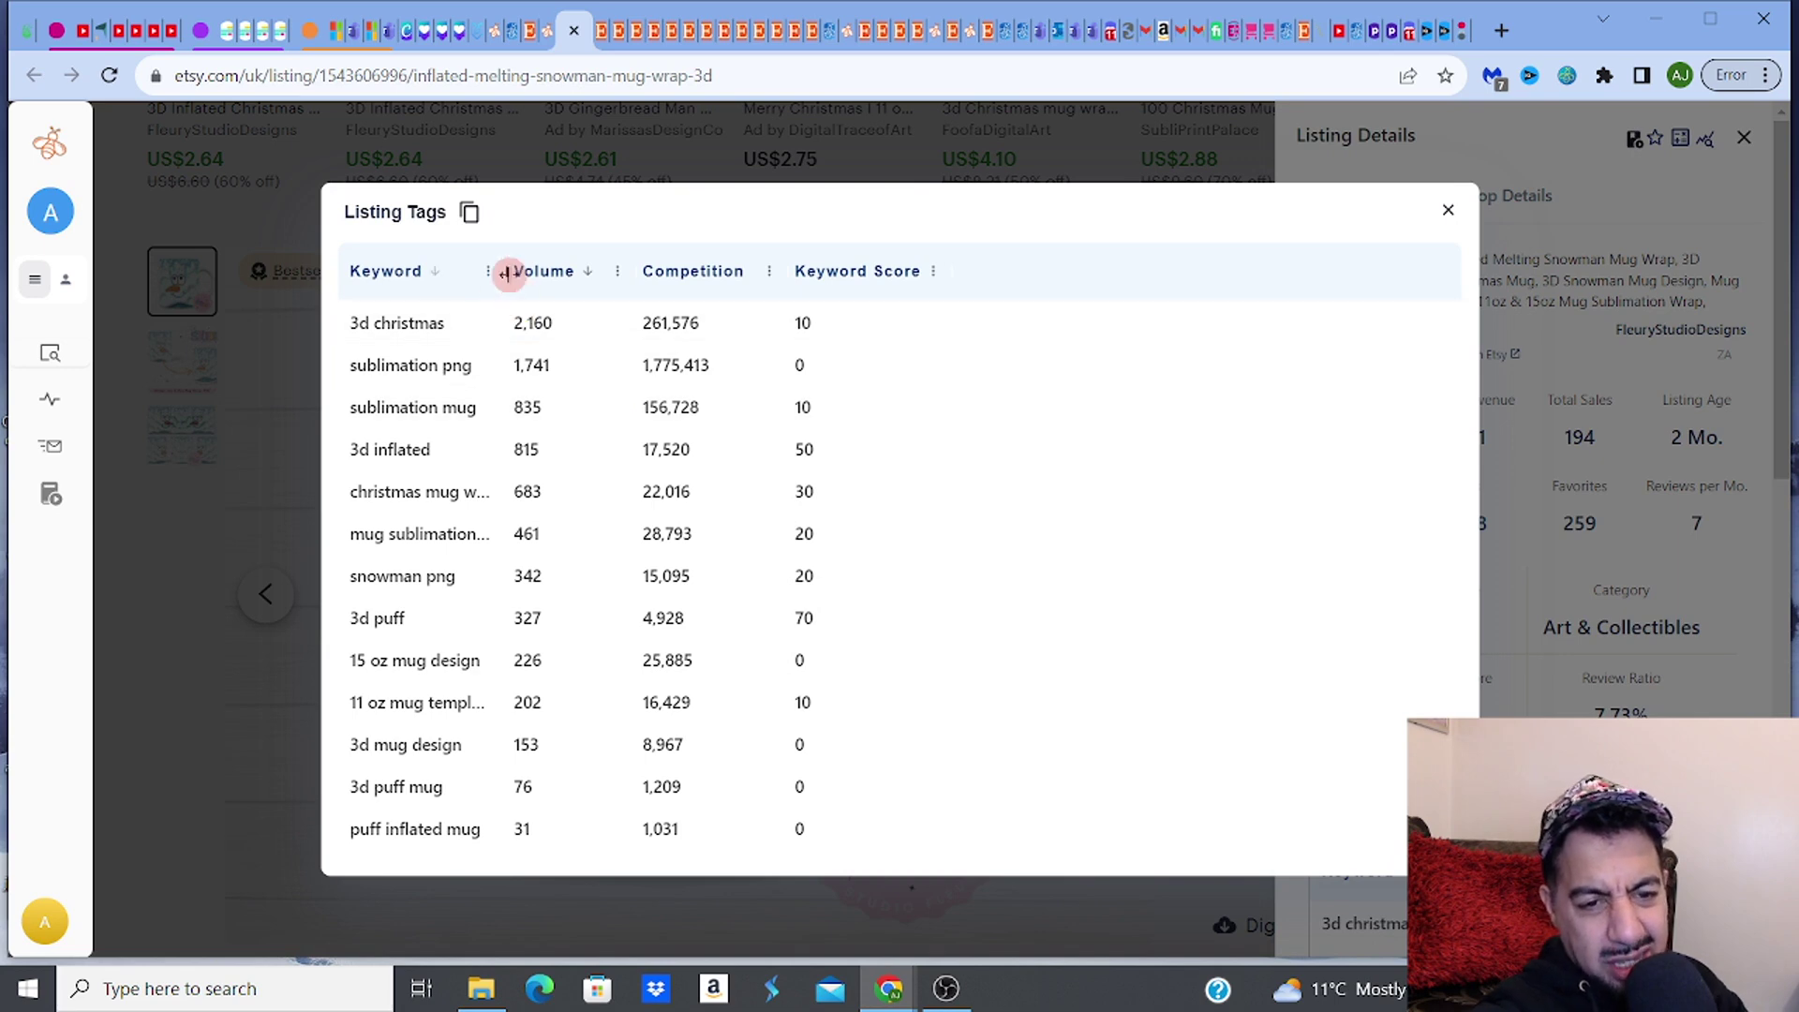
drag(506, 273, 612, 274)
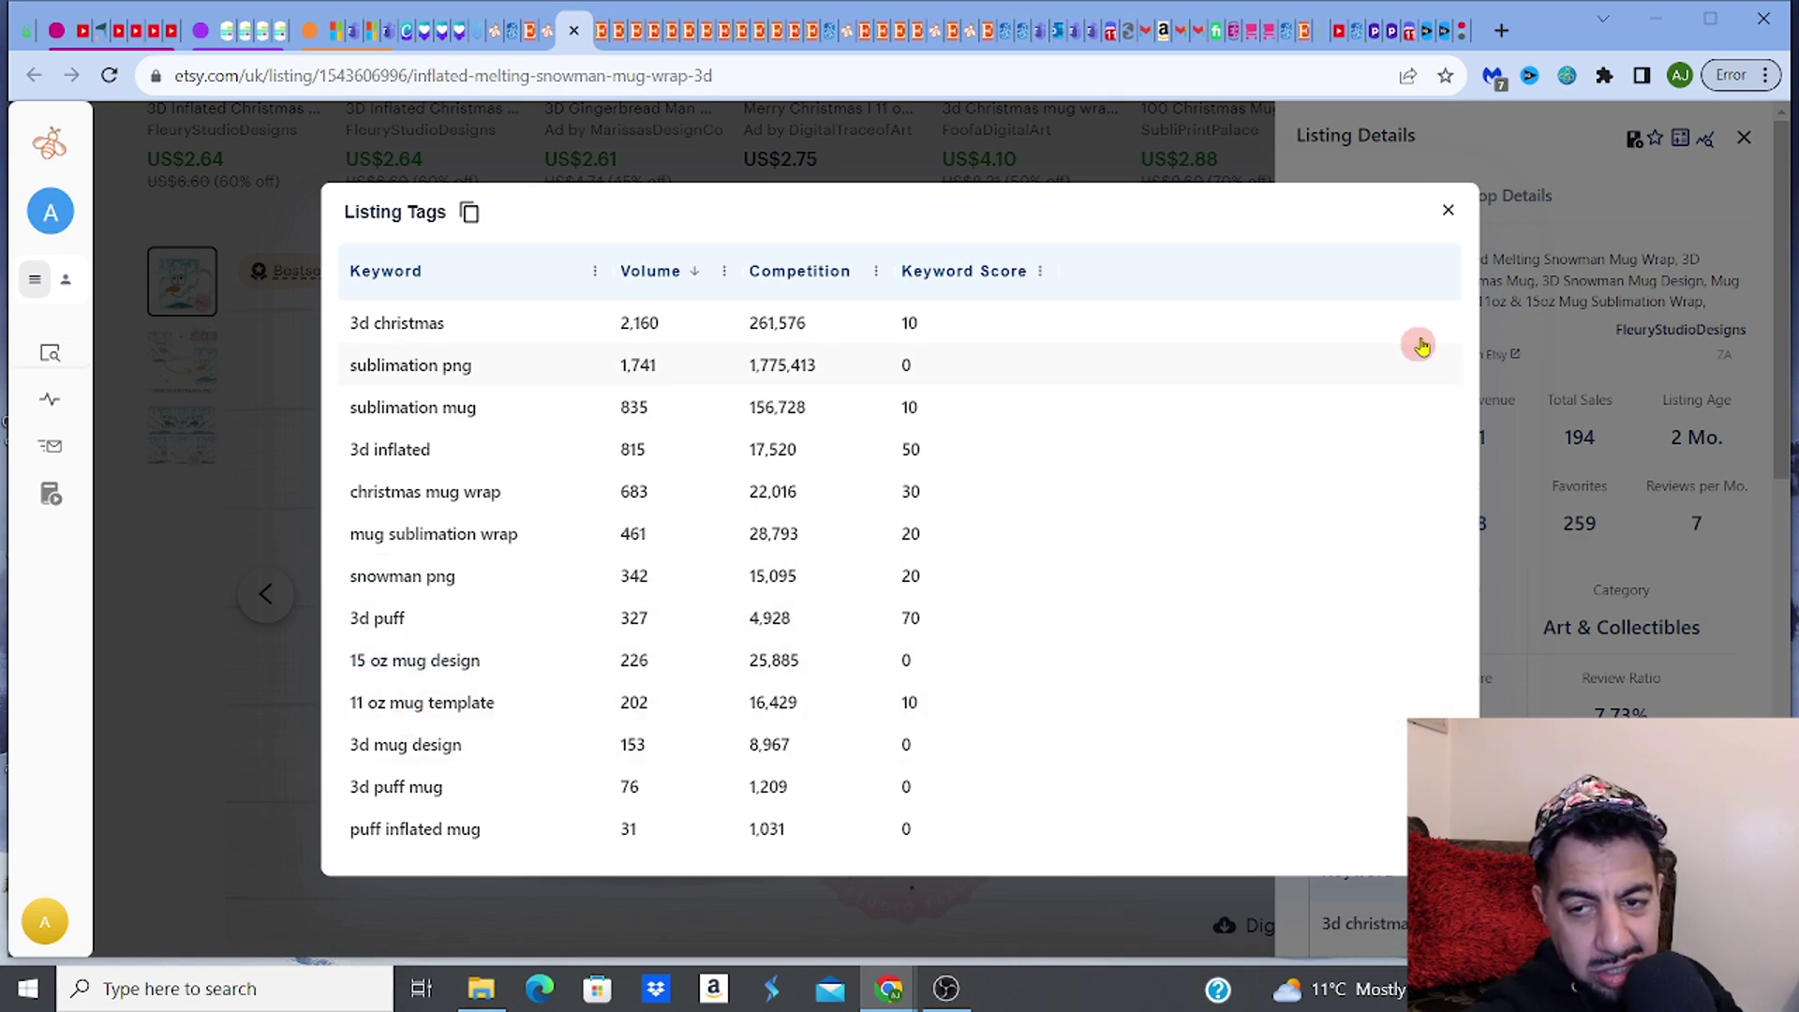
click(1446, 213)
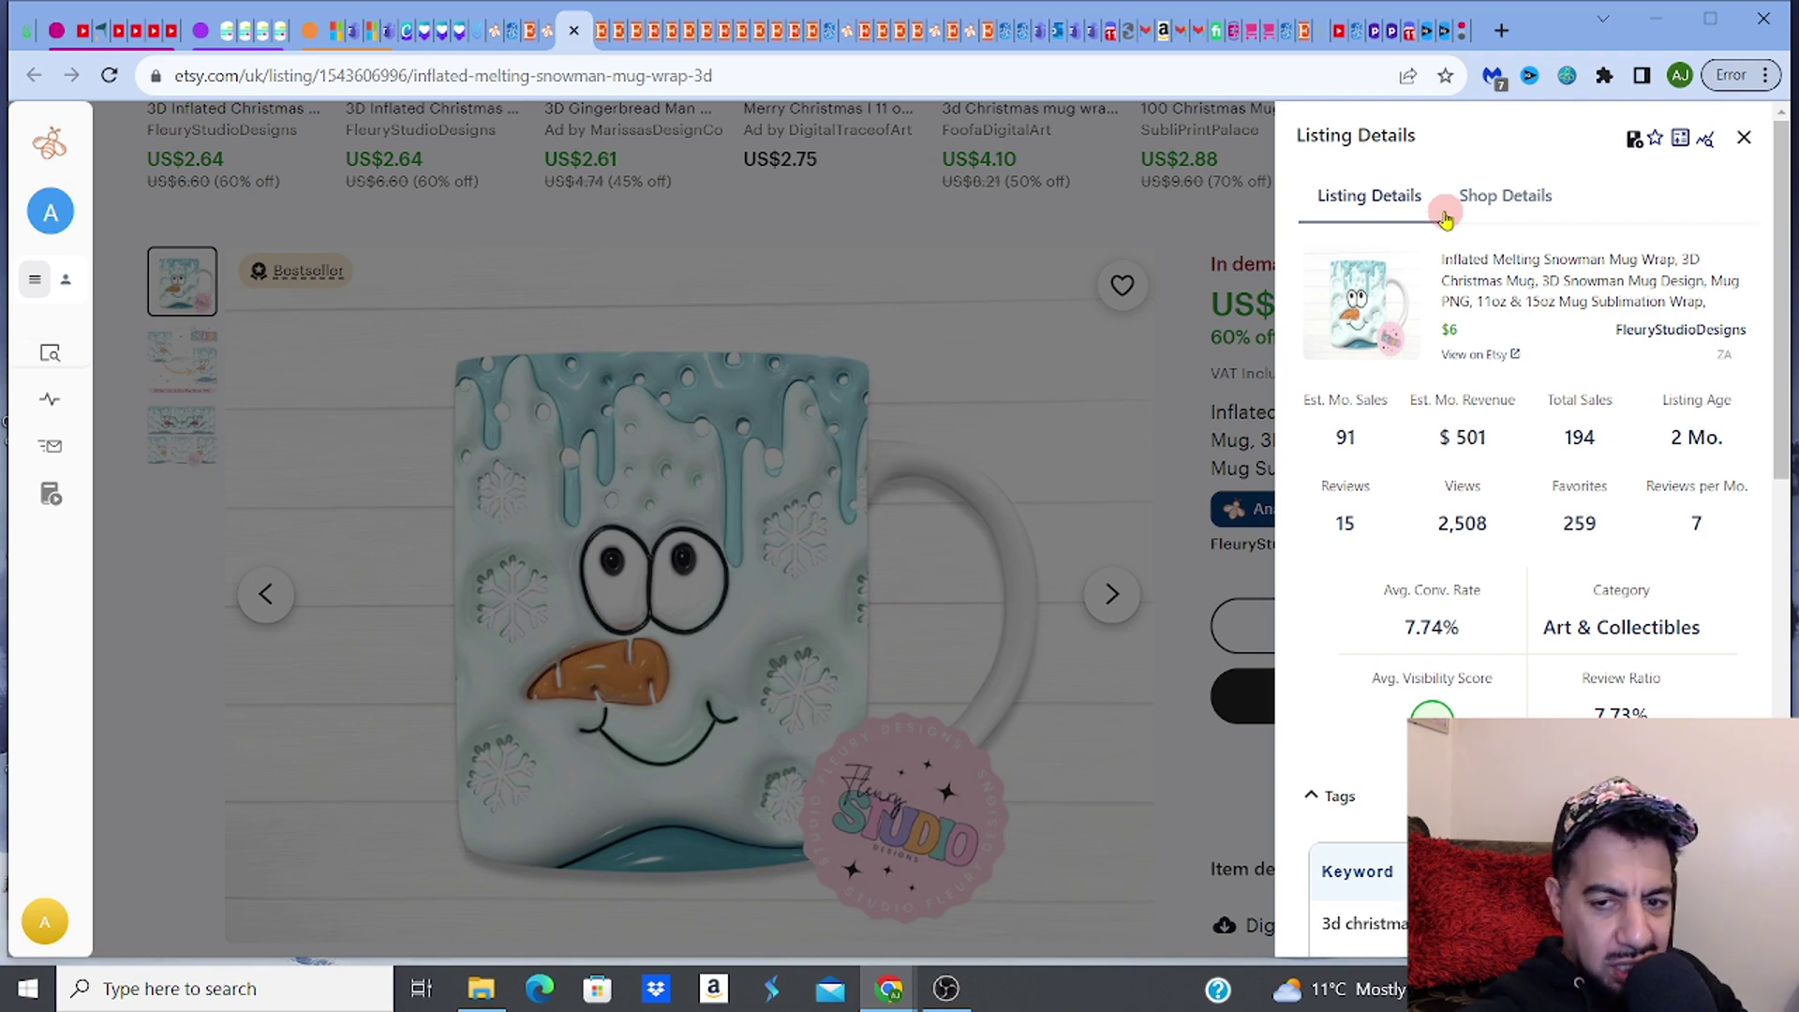
click(1225, 233)
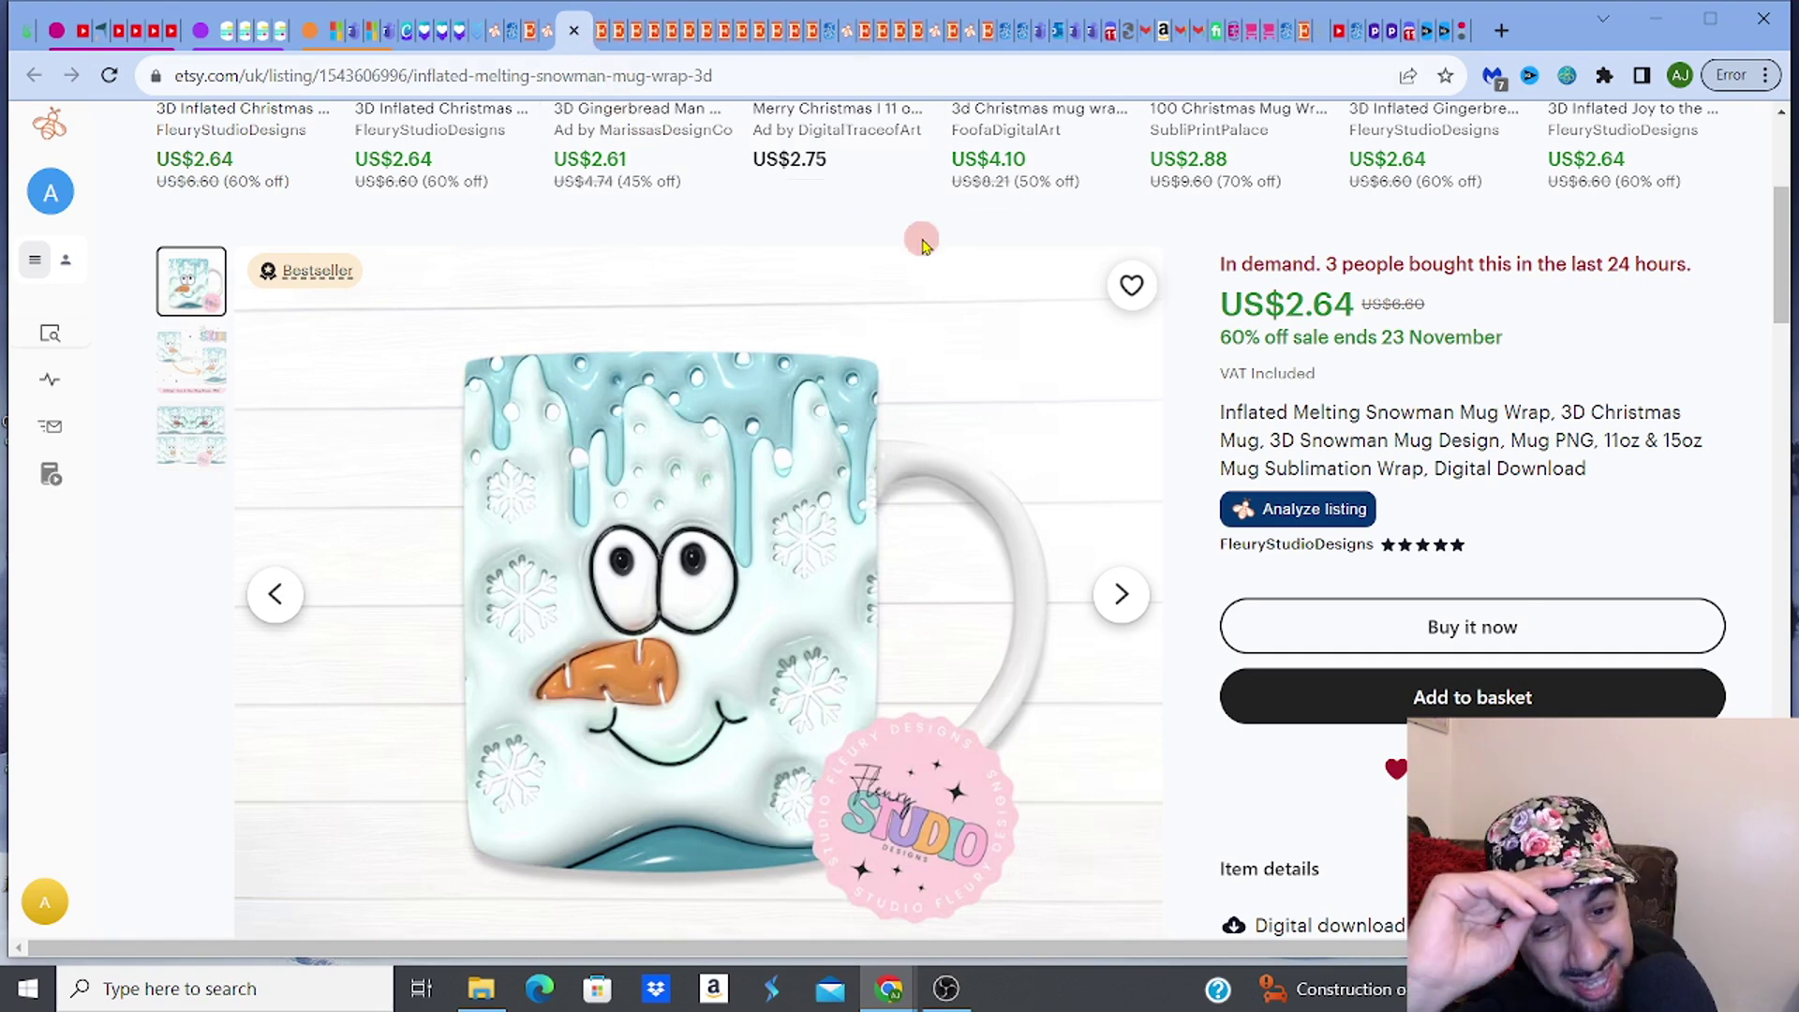
Step: Open the 3D Christmas mug wrap bundle listing and look through its individual mug mockups and the 11 oz and 15 oz wrap images
click(600, 35)
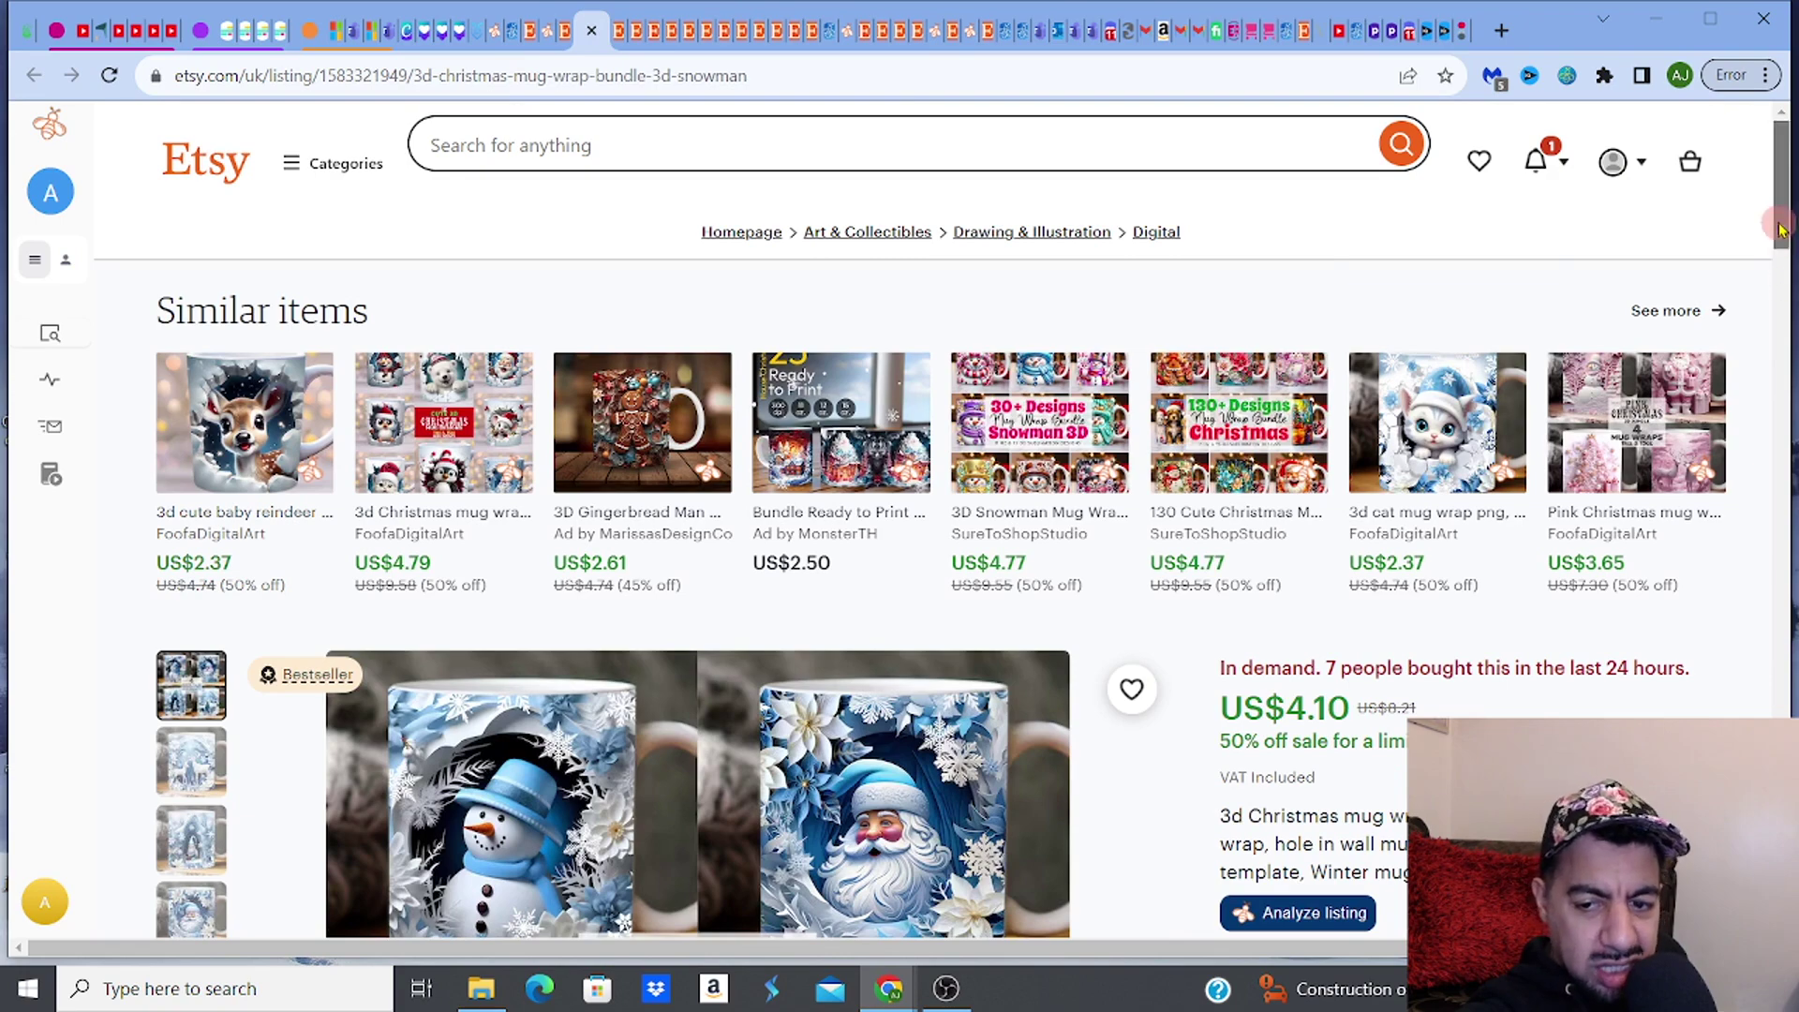
scroll(1787, 284, down, 3)
scroll(1787, 283, down, 1)
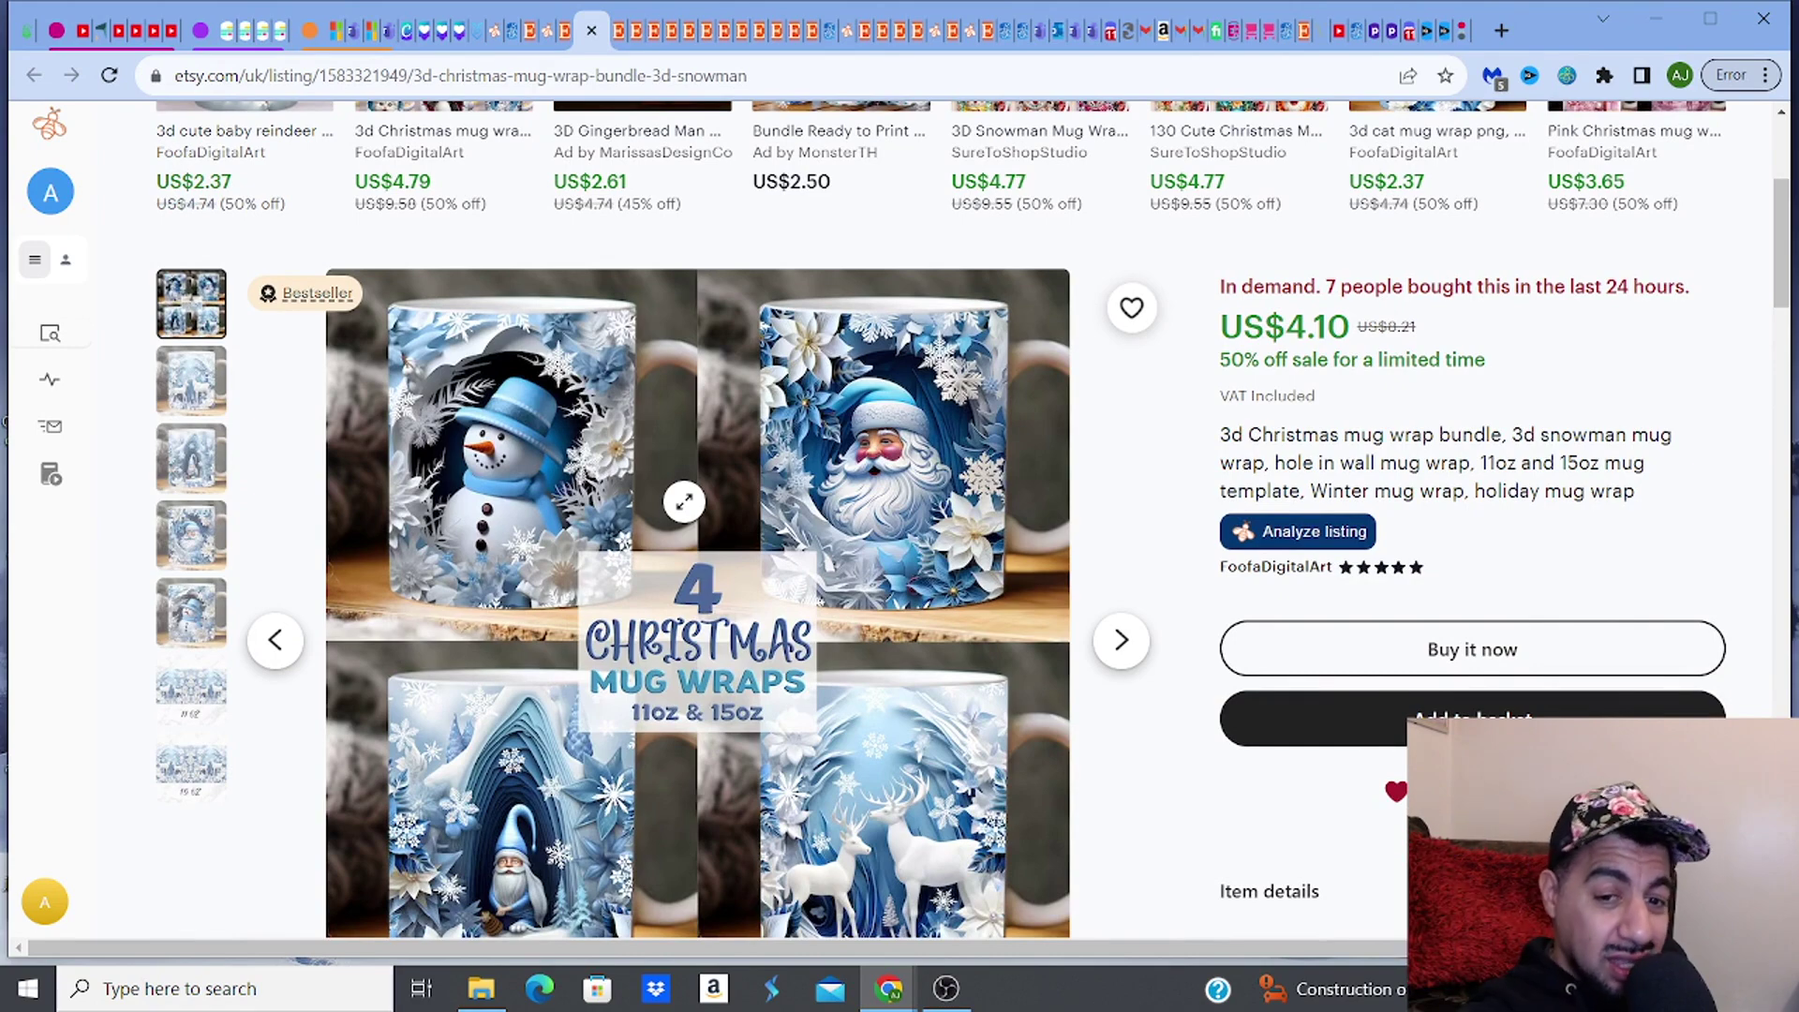
click(214, 393)
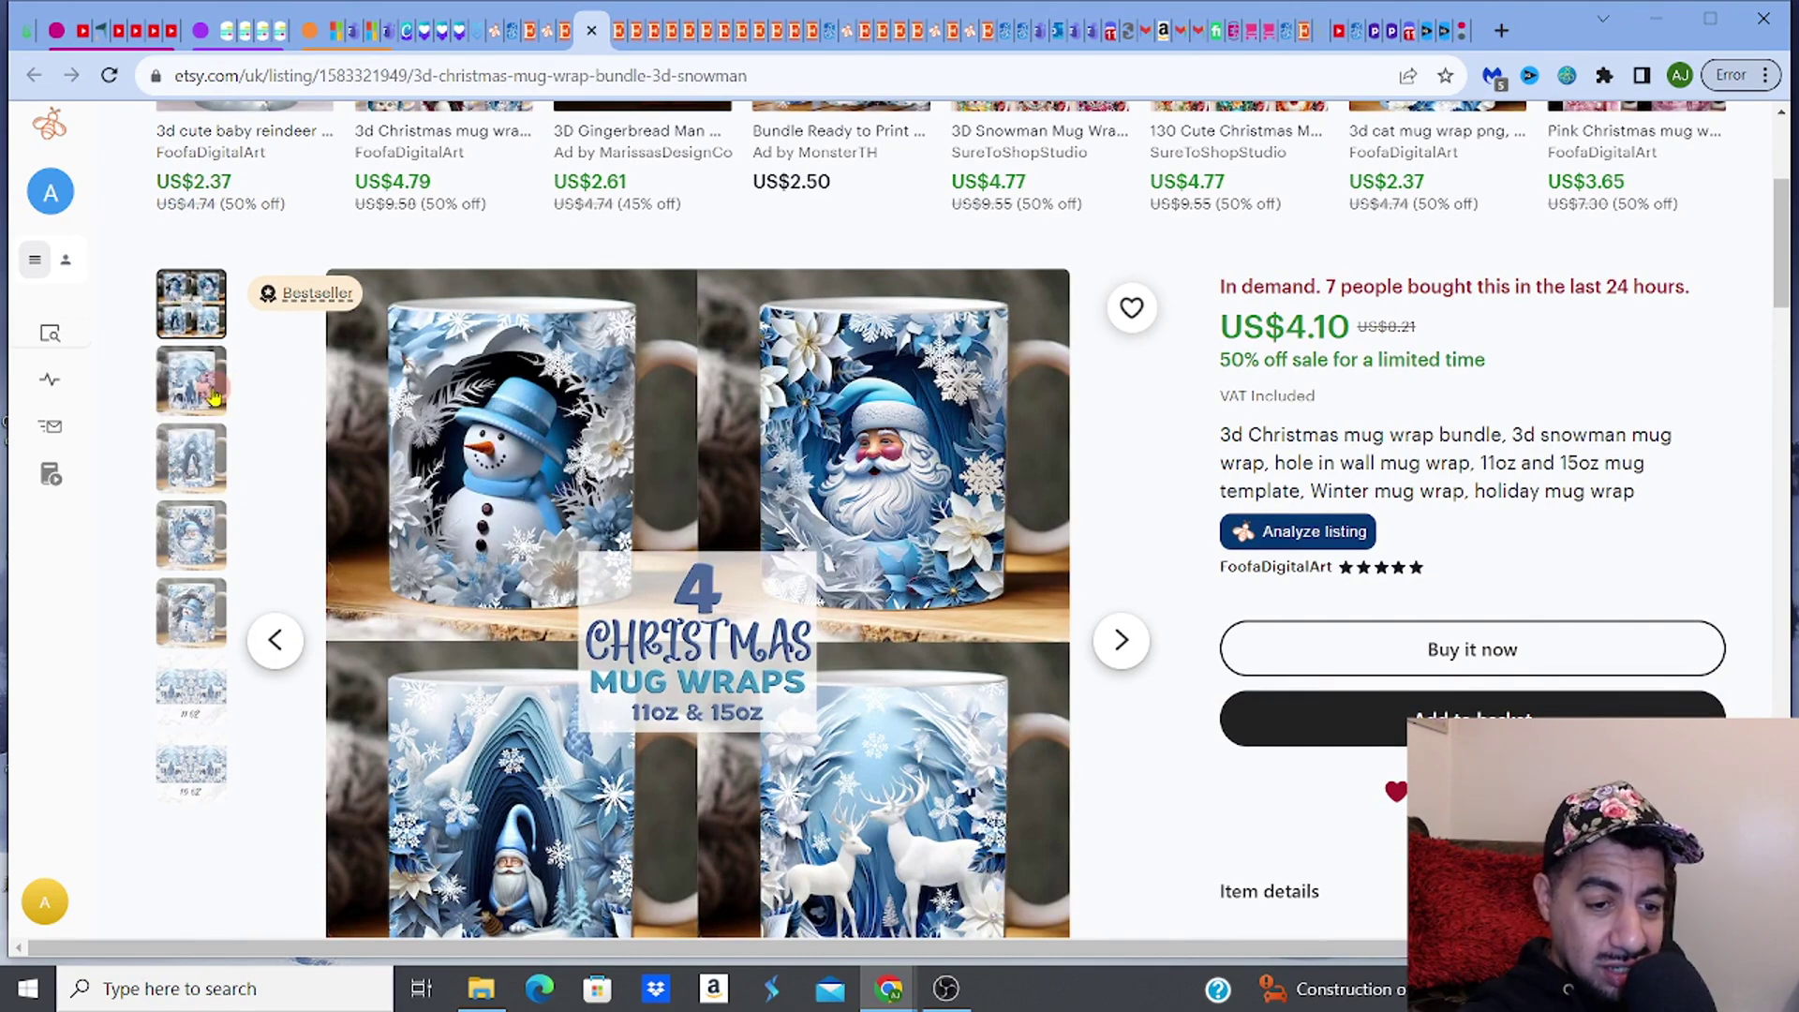
click(187, 485)
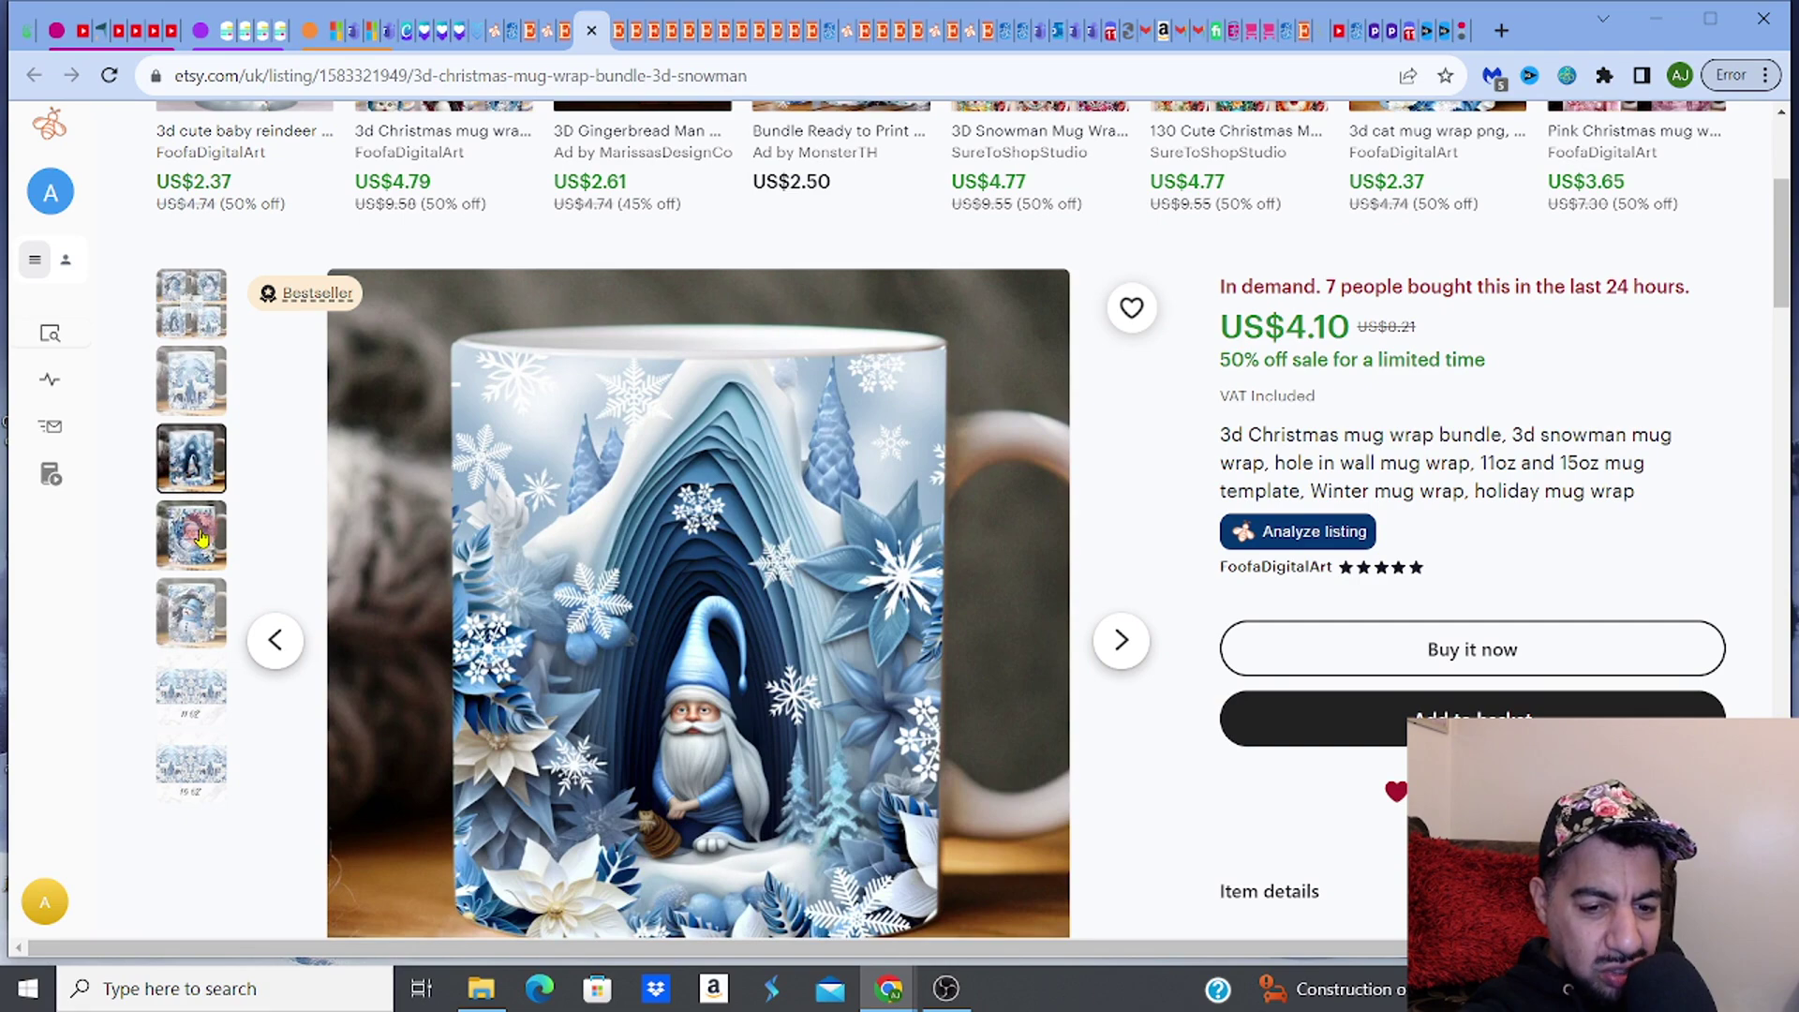
click(200, 537)
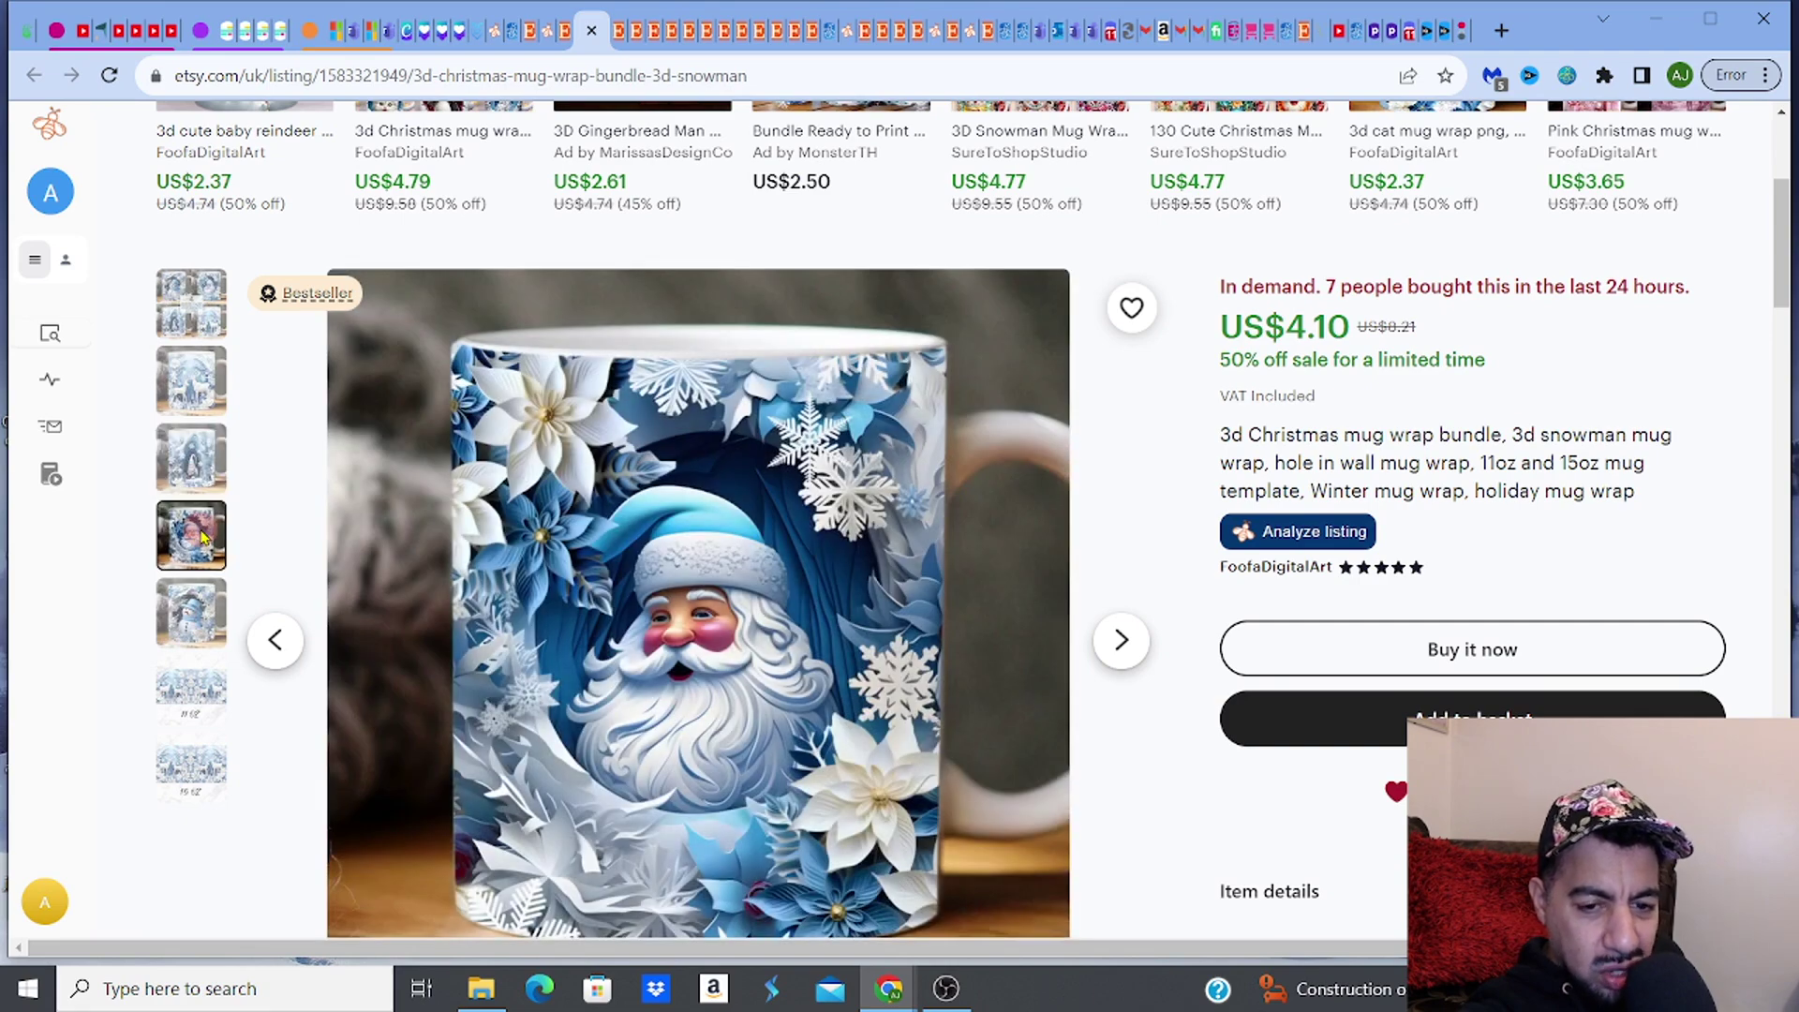
click(208, 609)
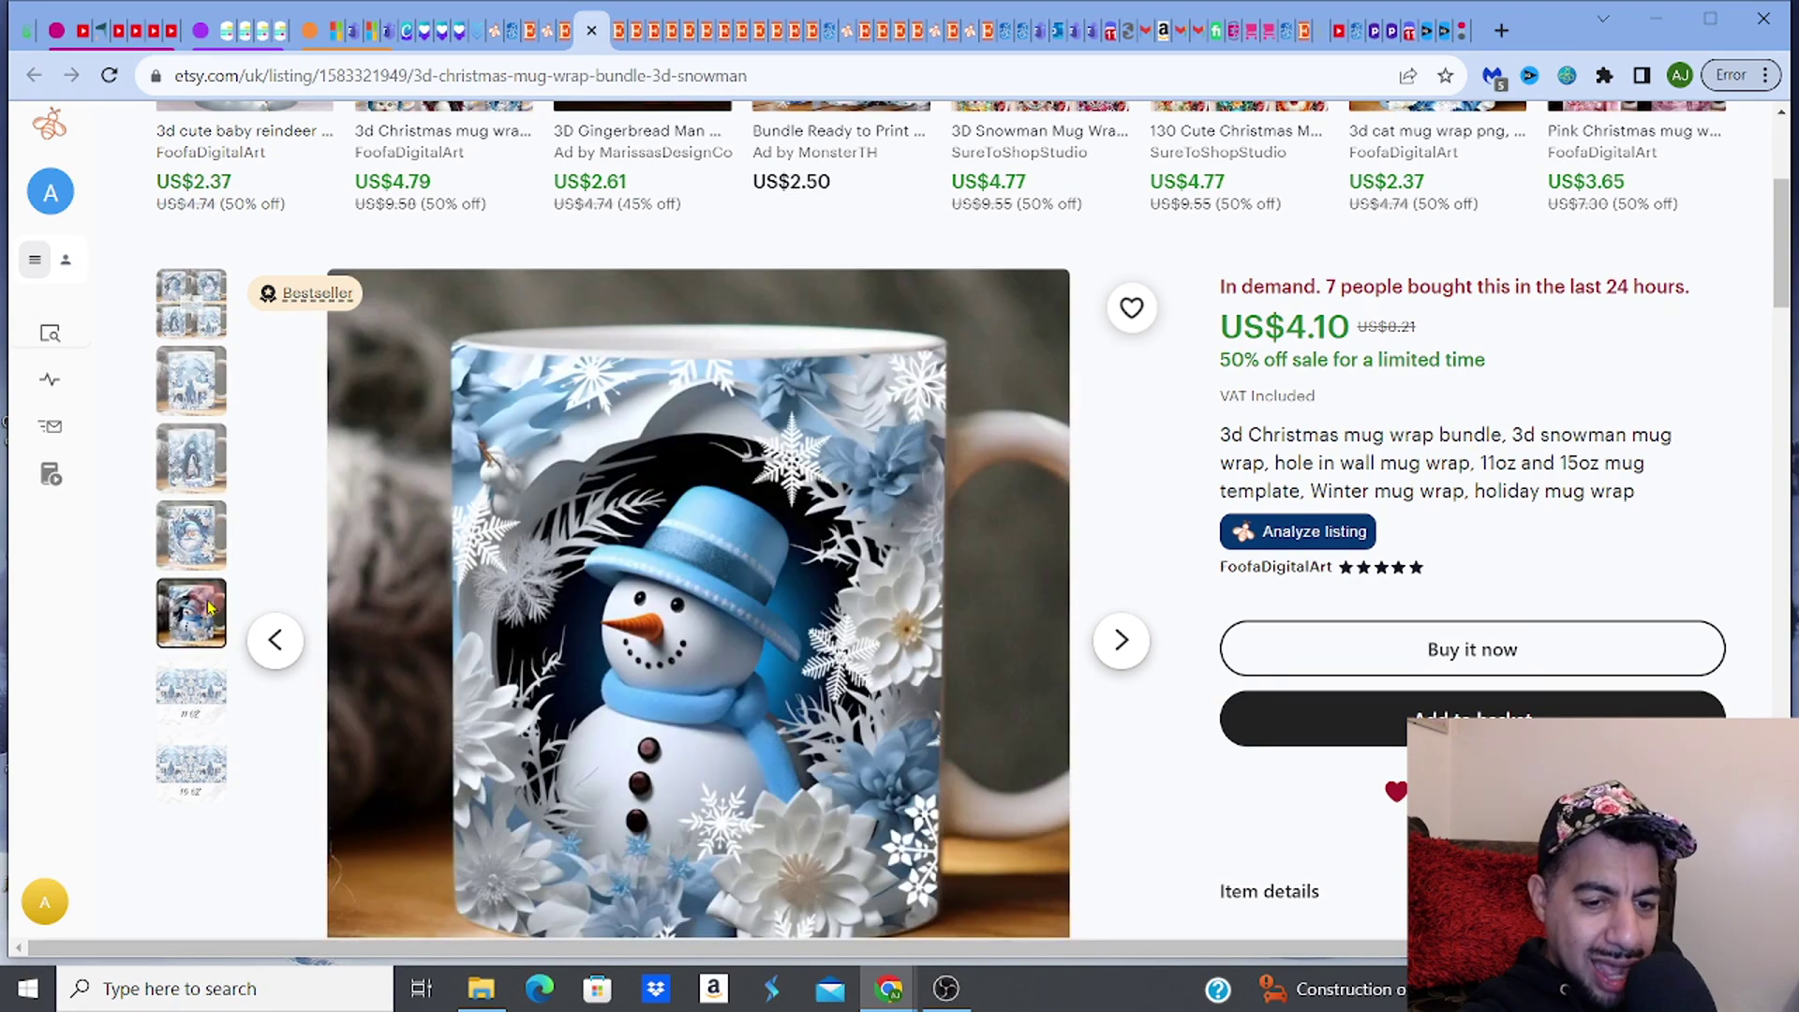
click(188, 390)
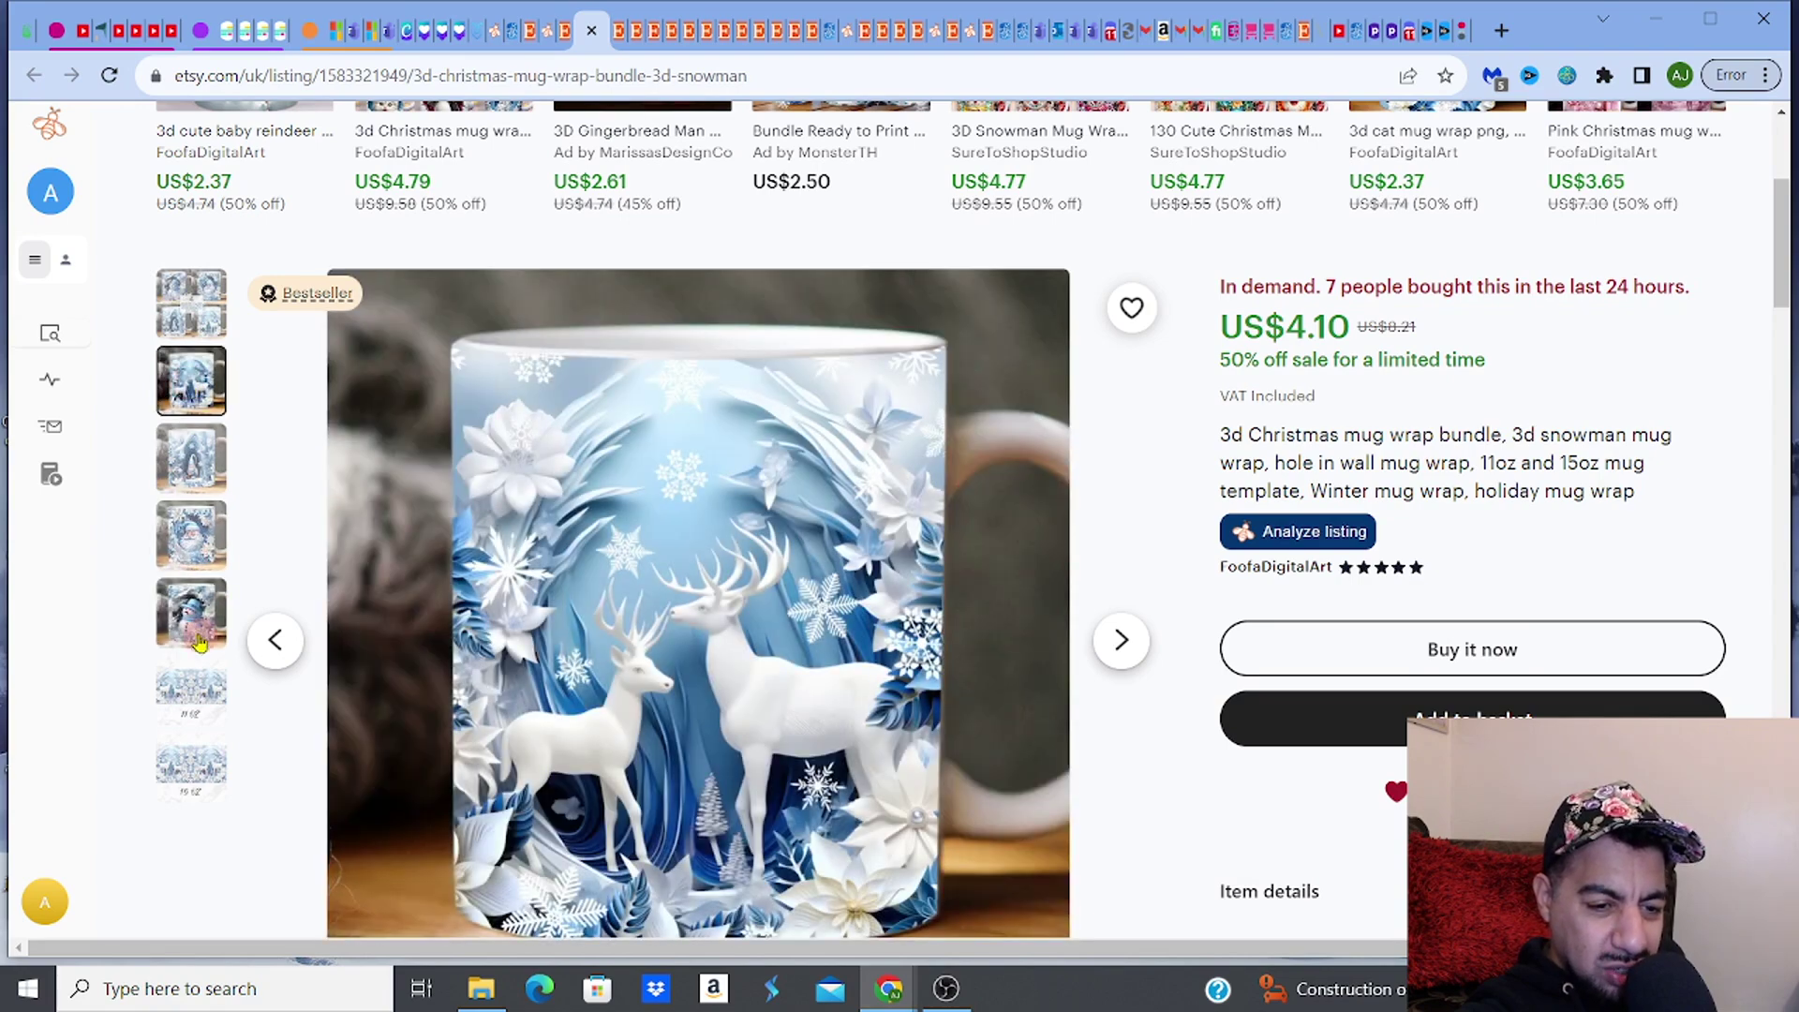
click(205, 683)
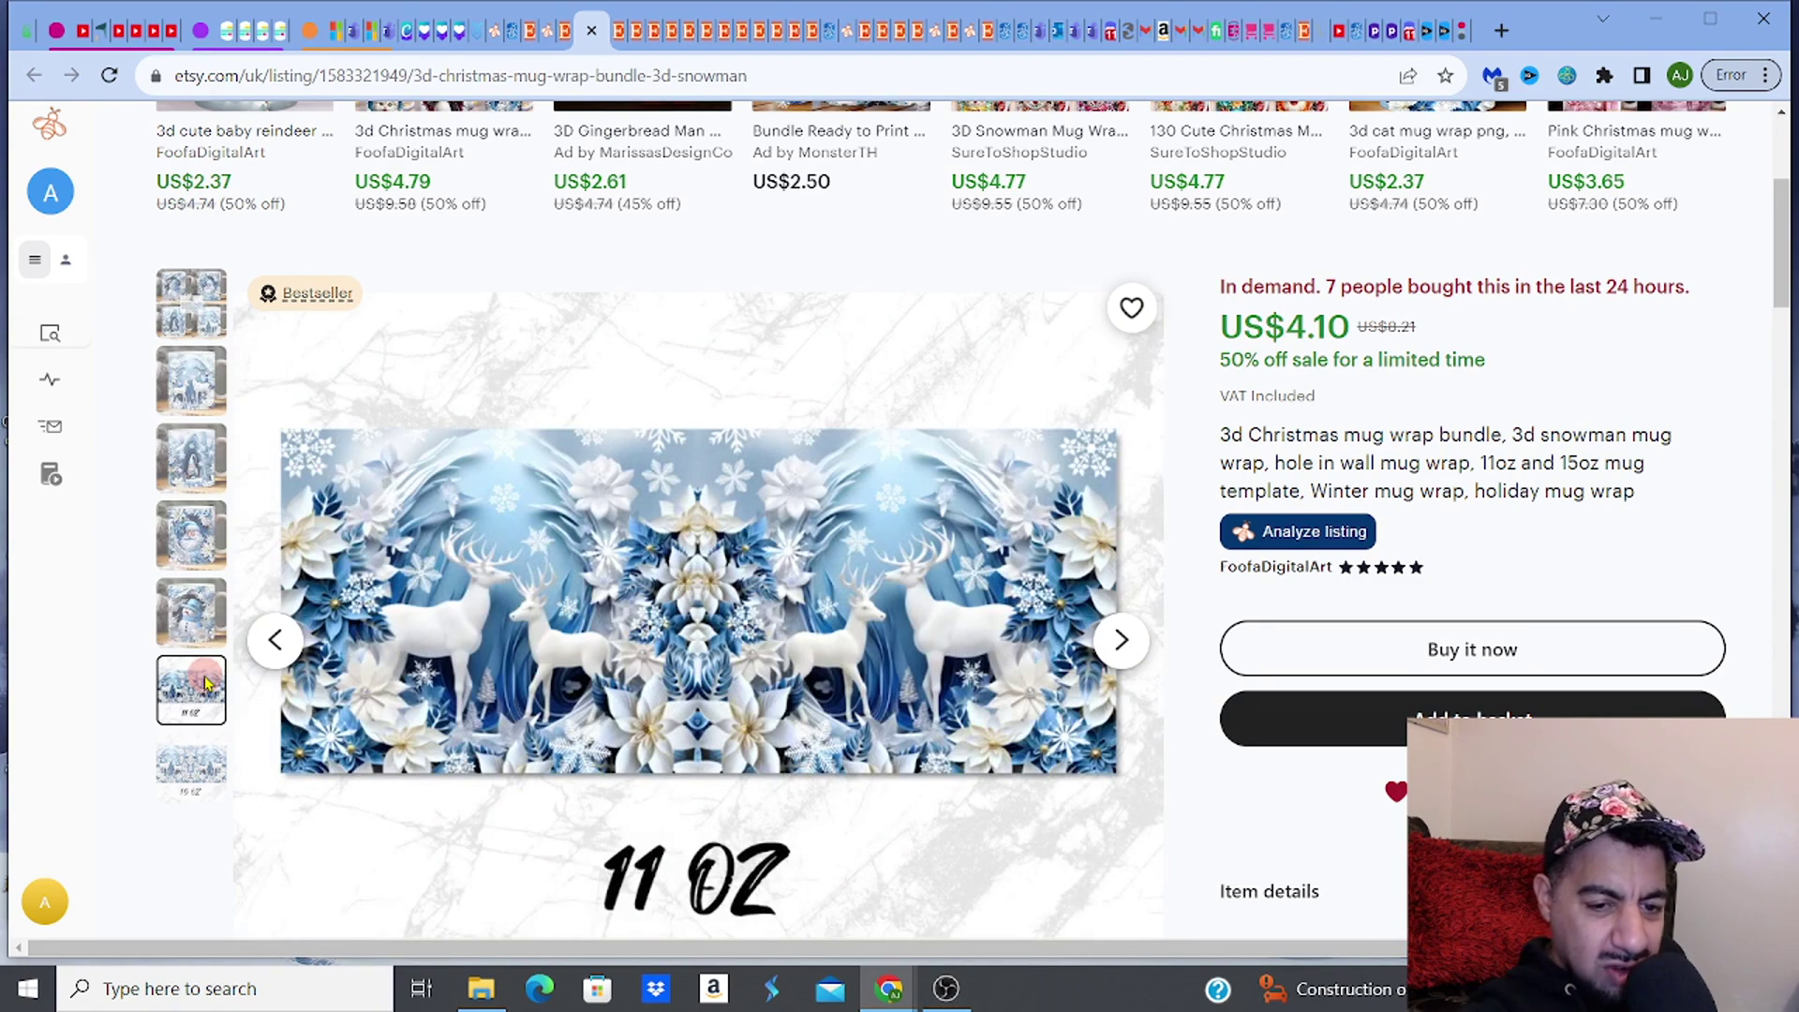
click(208, 752)
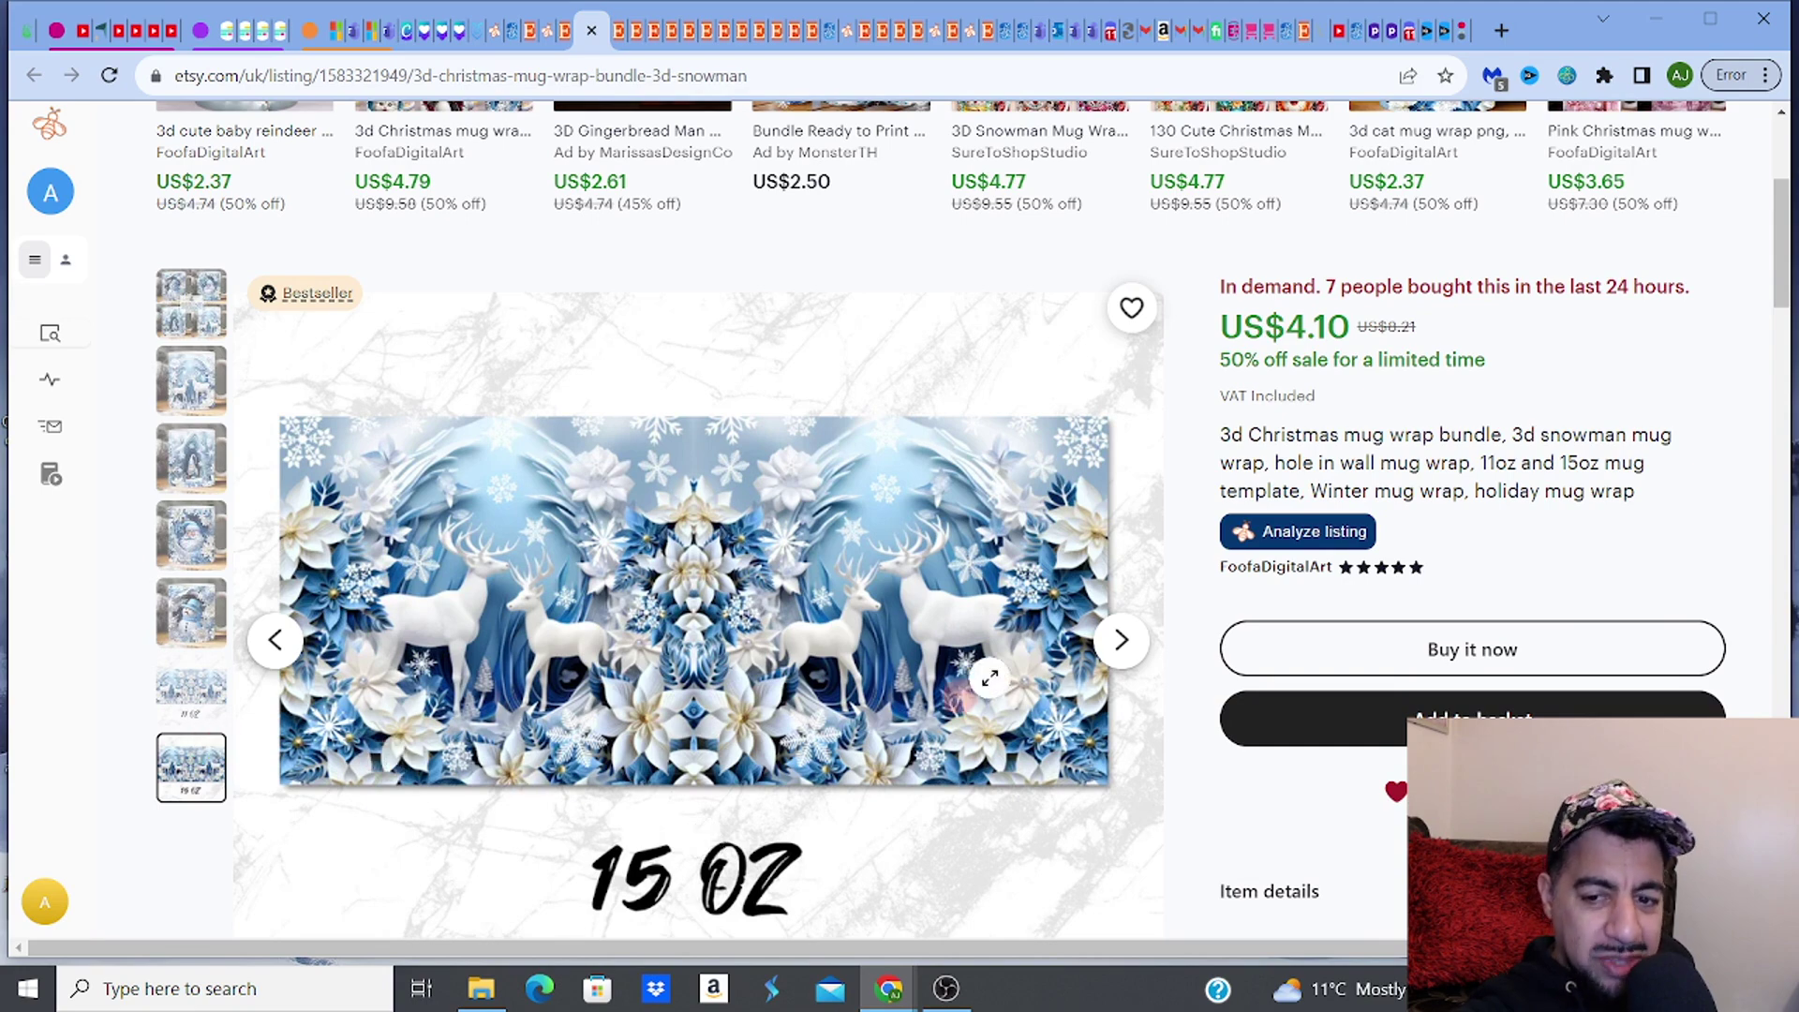
Step: Analyze the 3D Christmas mug wrap bundle listing with EverBee, examine its listing tags, and close the analysis
click(1270, 540)
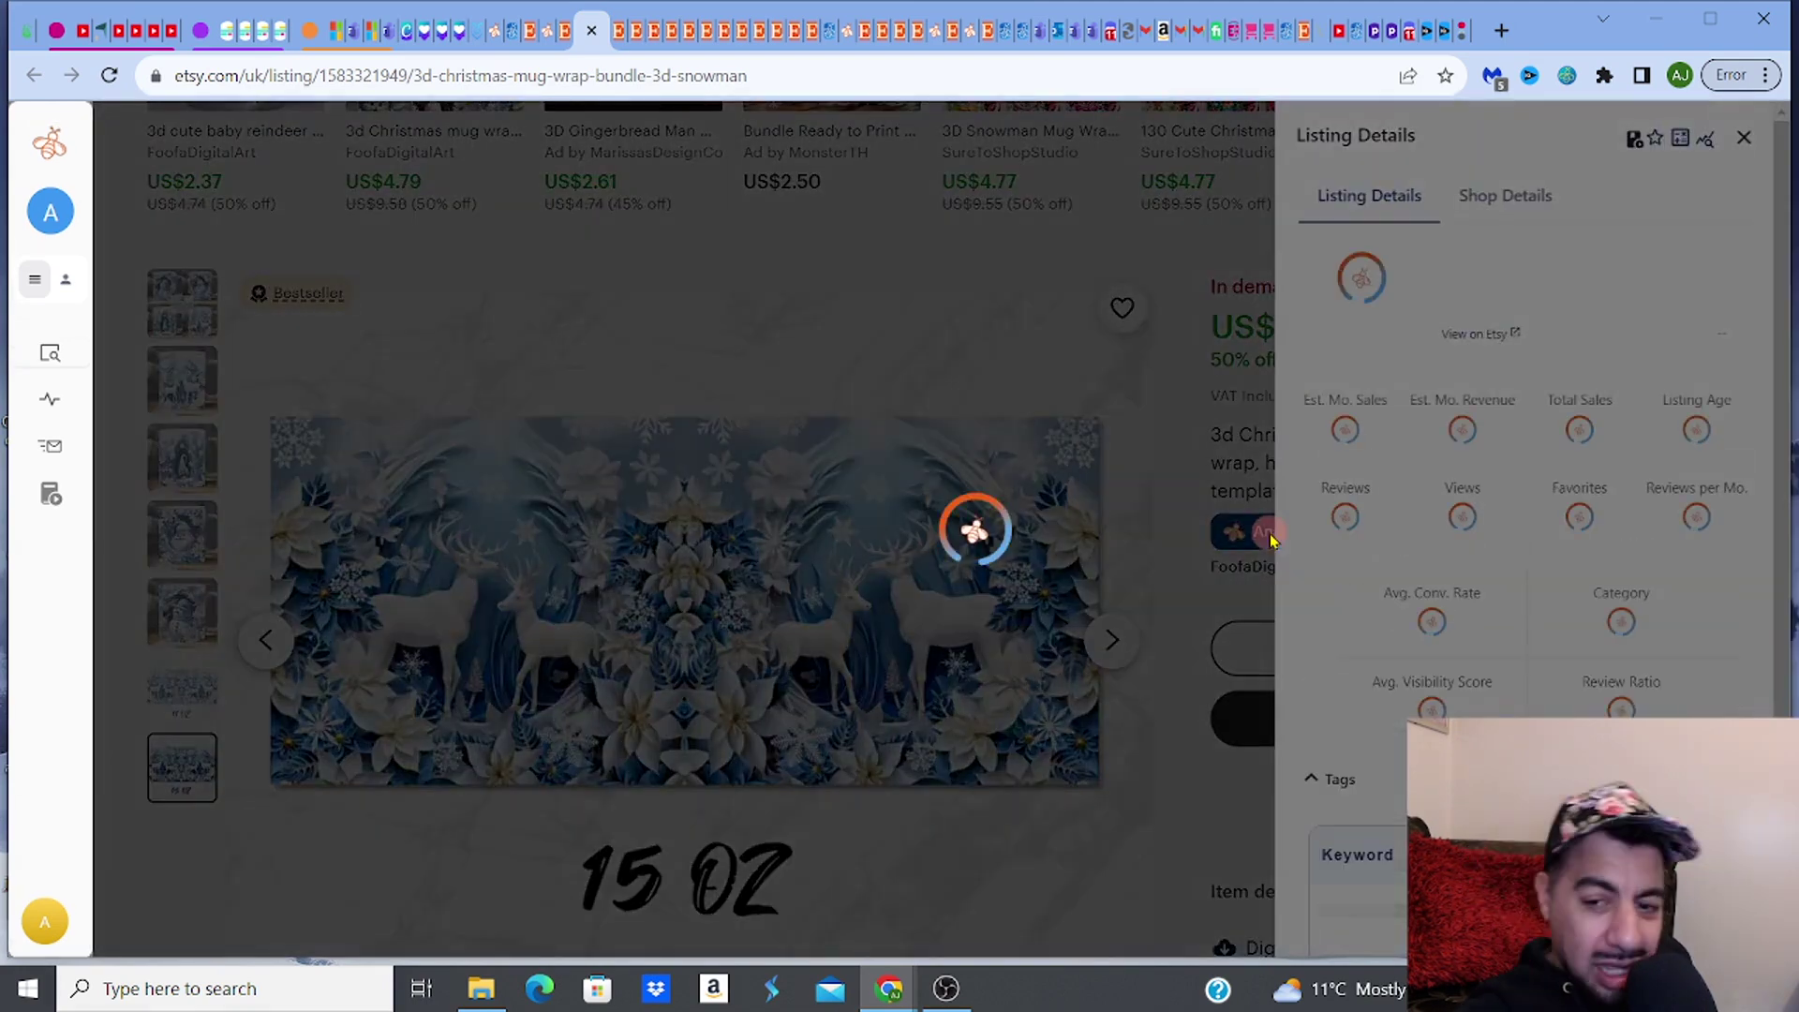
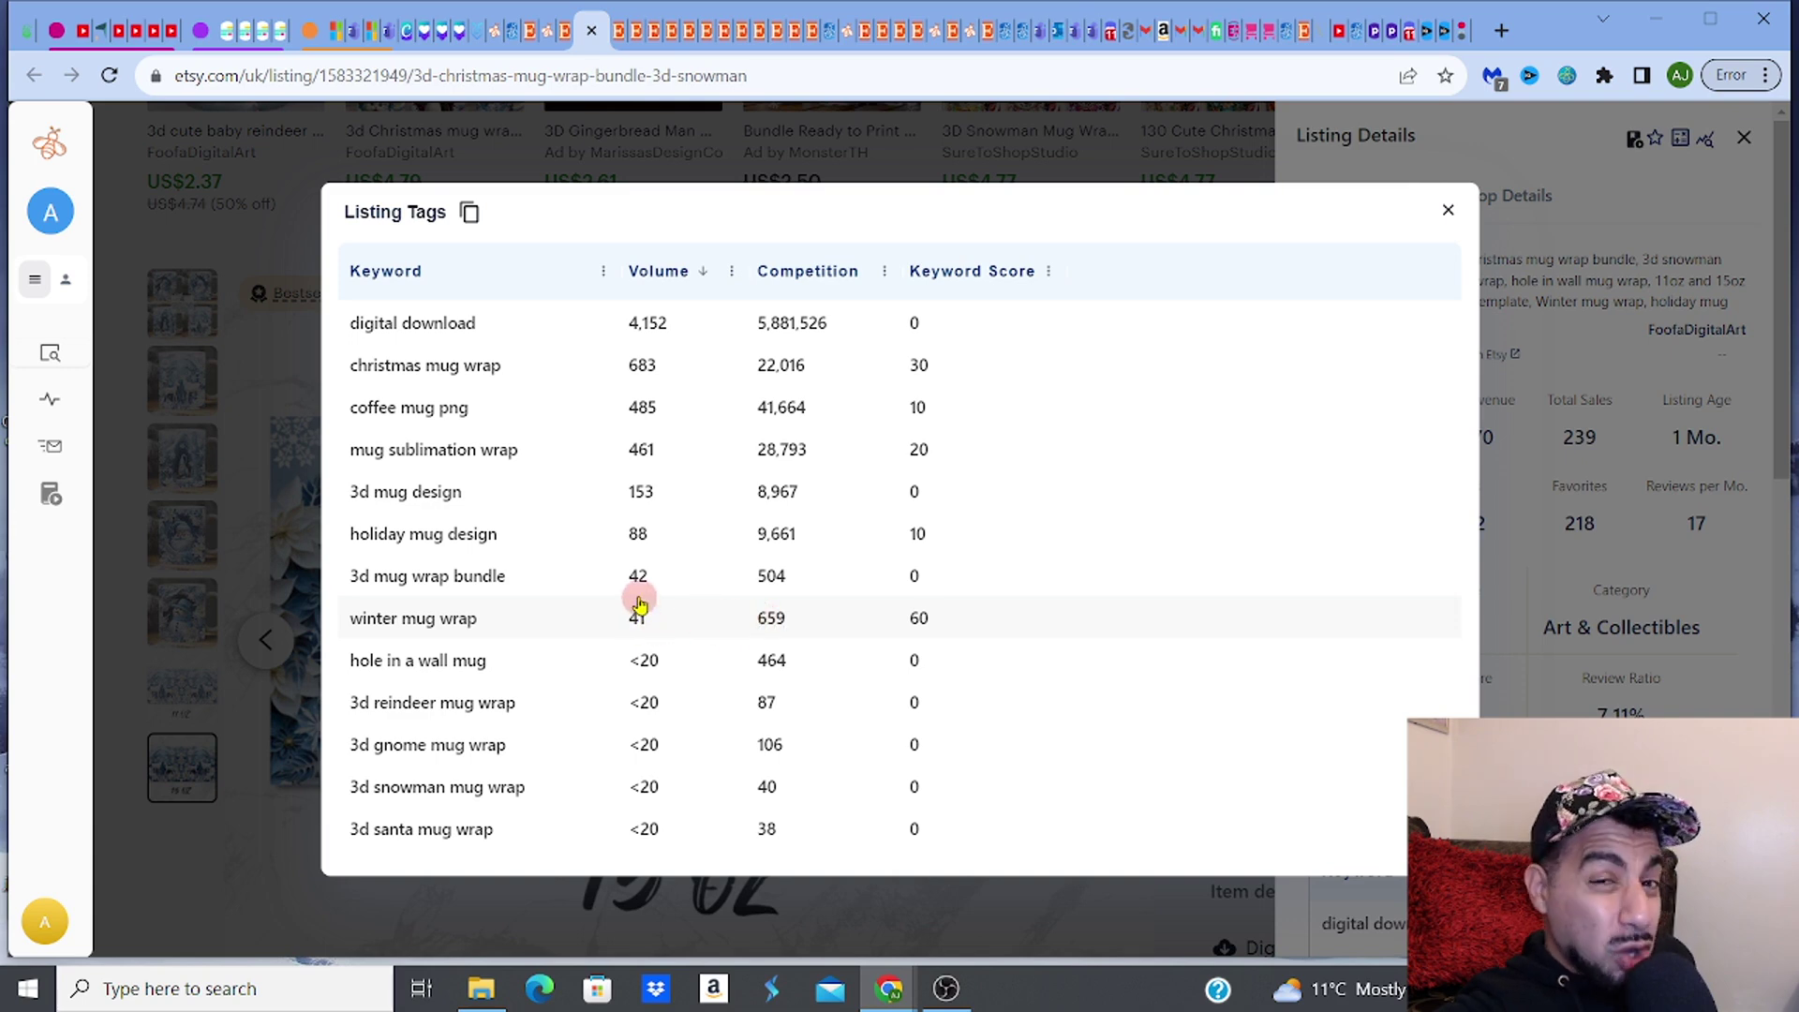
click(1447, 211)
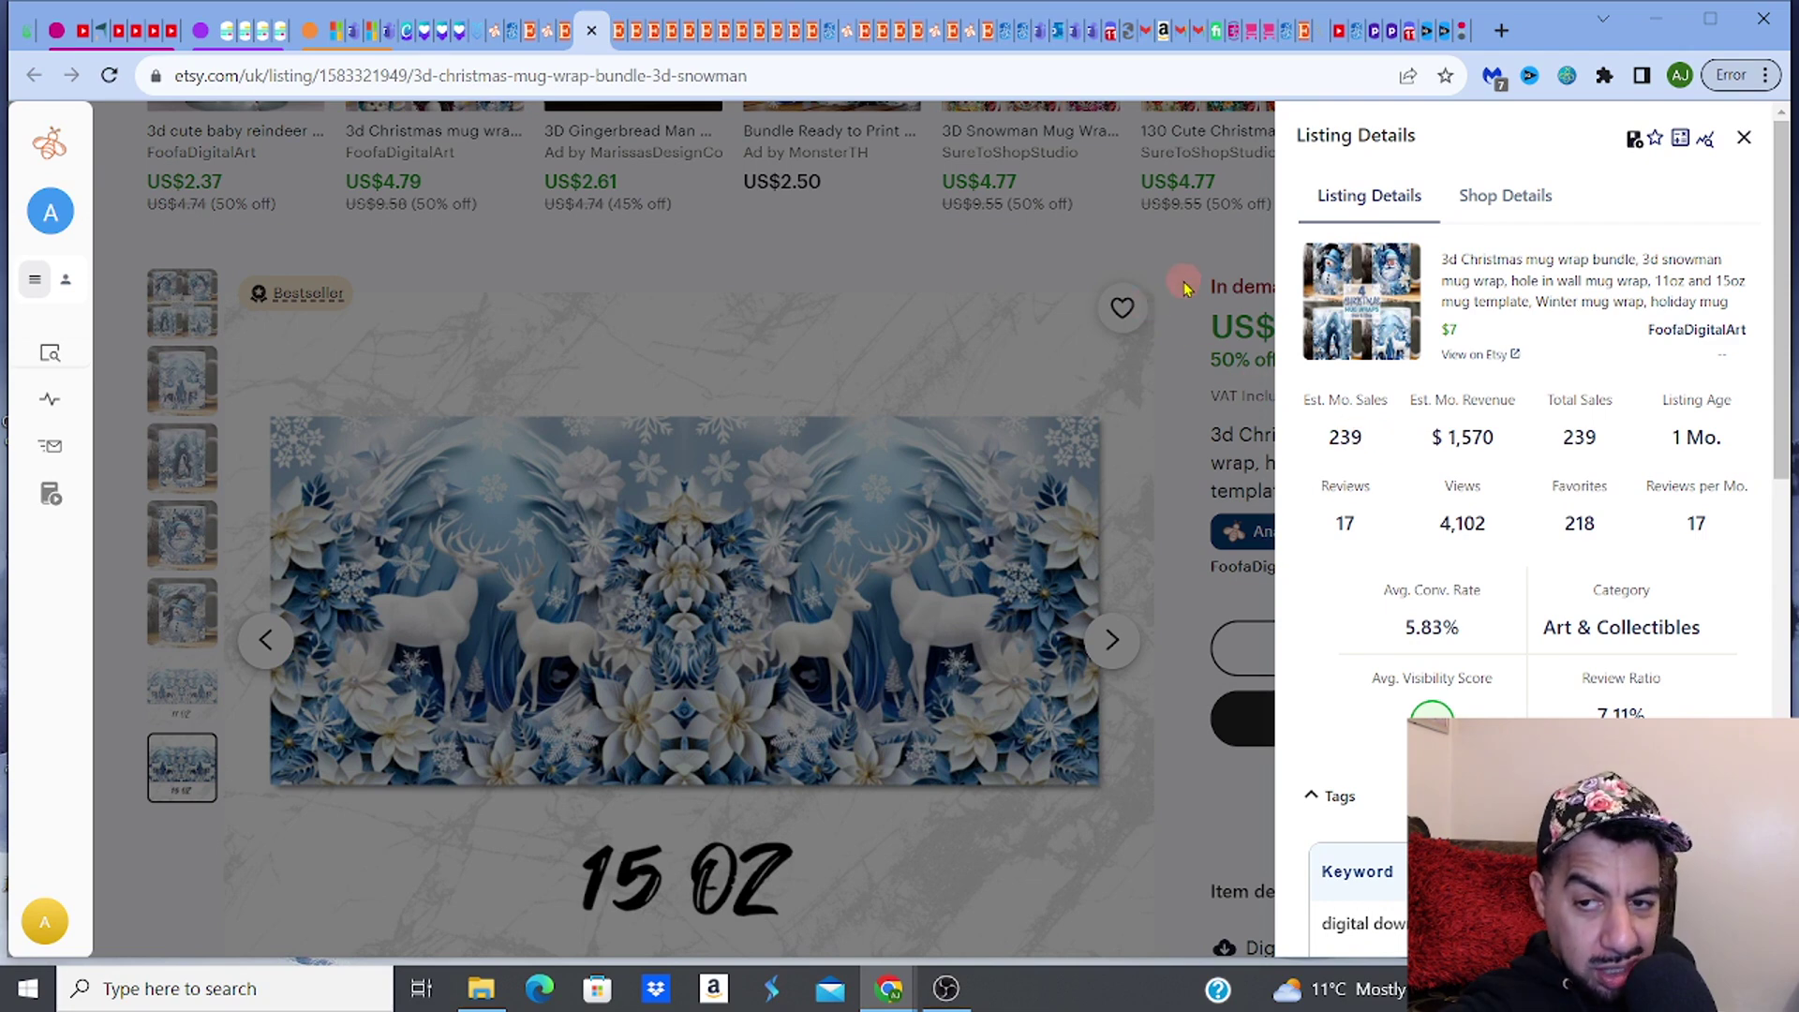
click(1742, 140)
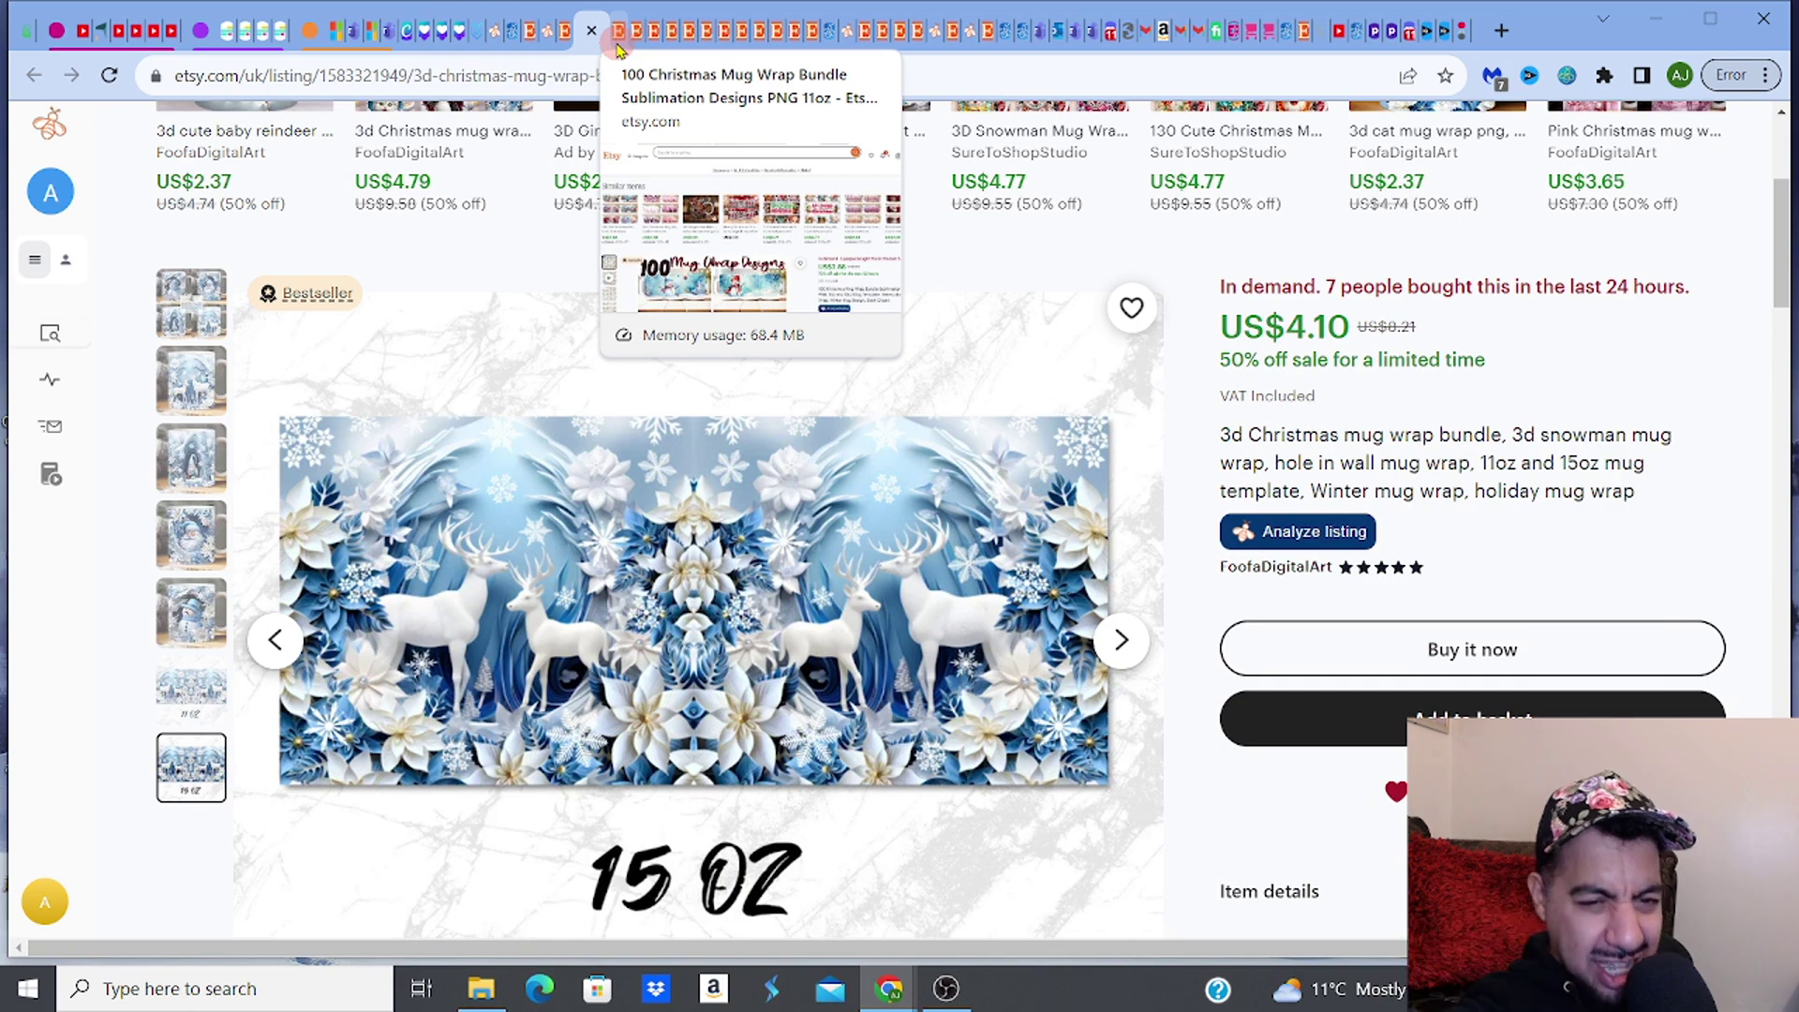
Step: Open the 100 Christmas Mug Wrap Bundle listing, view its third gallery image, and highlight "Mug Wrap Bundle" in the title
click(617, 42)
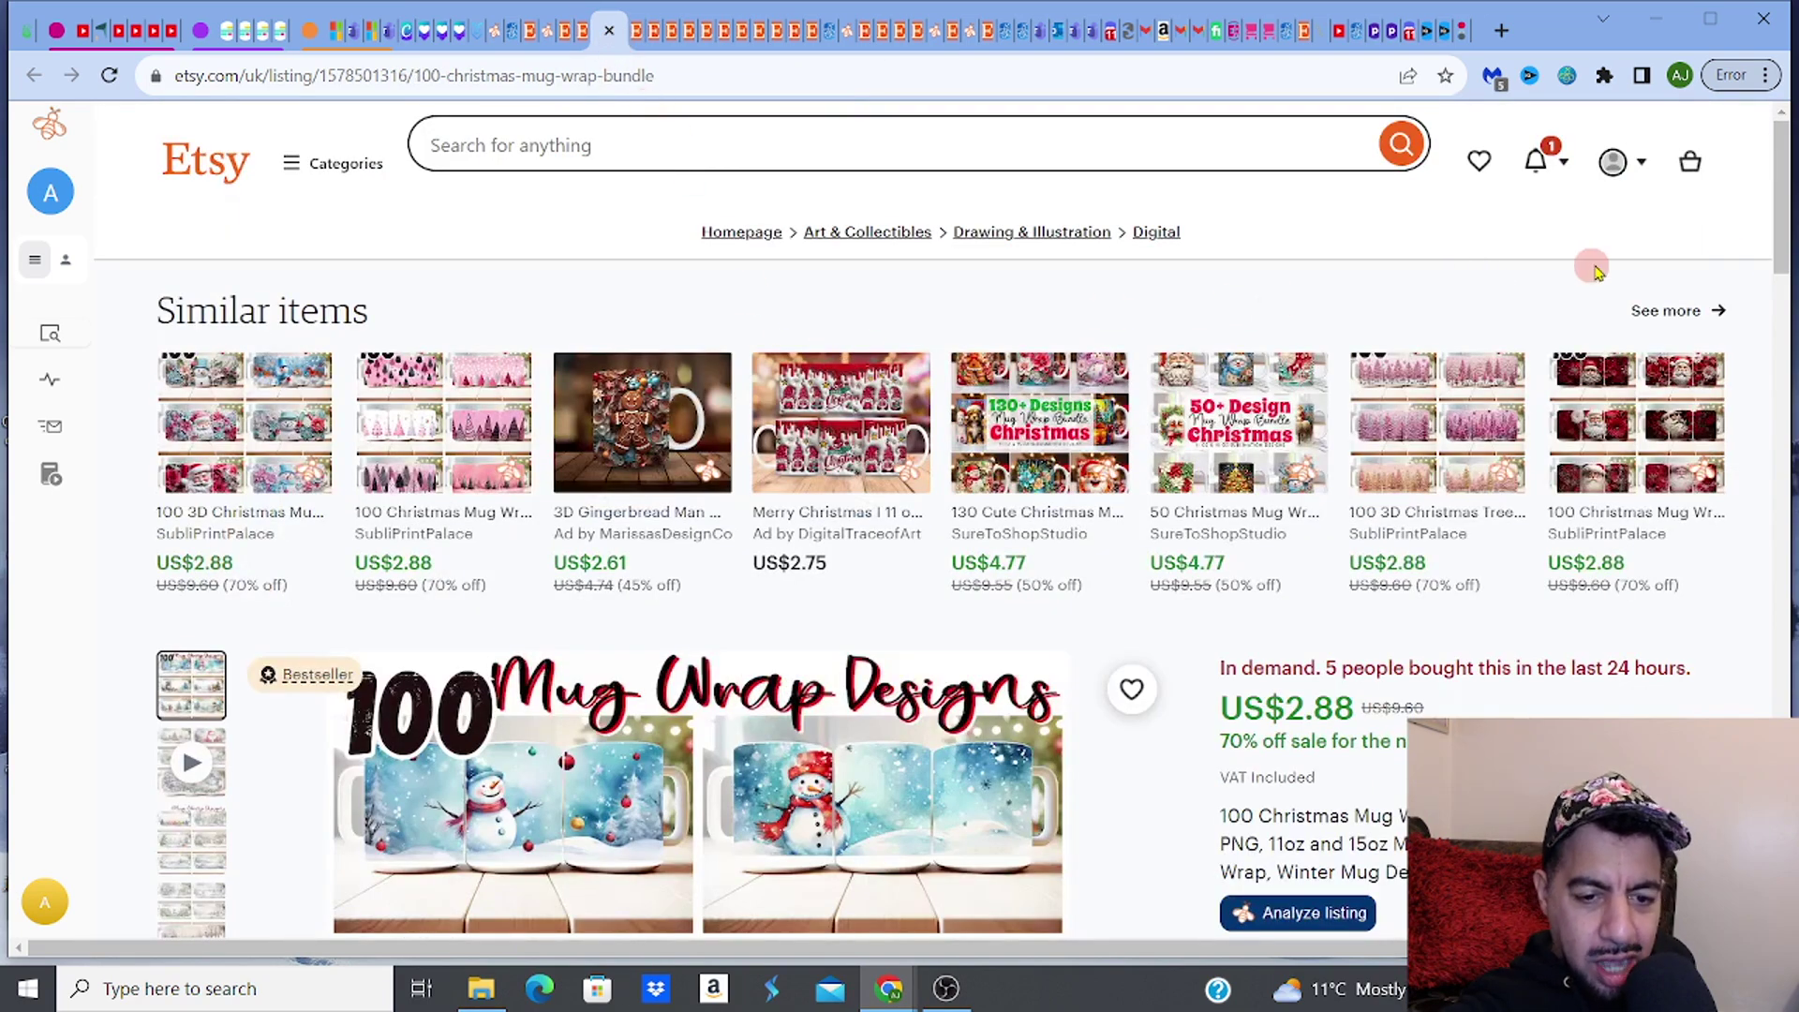
drag(1773, 254, 1792, 300)
click(1773, 272)
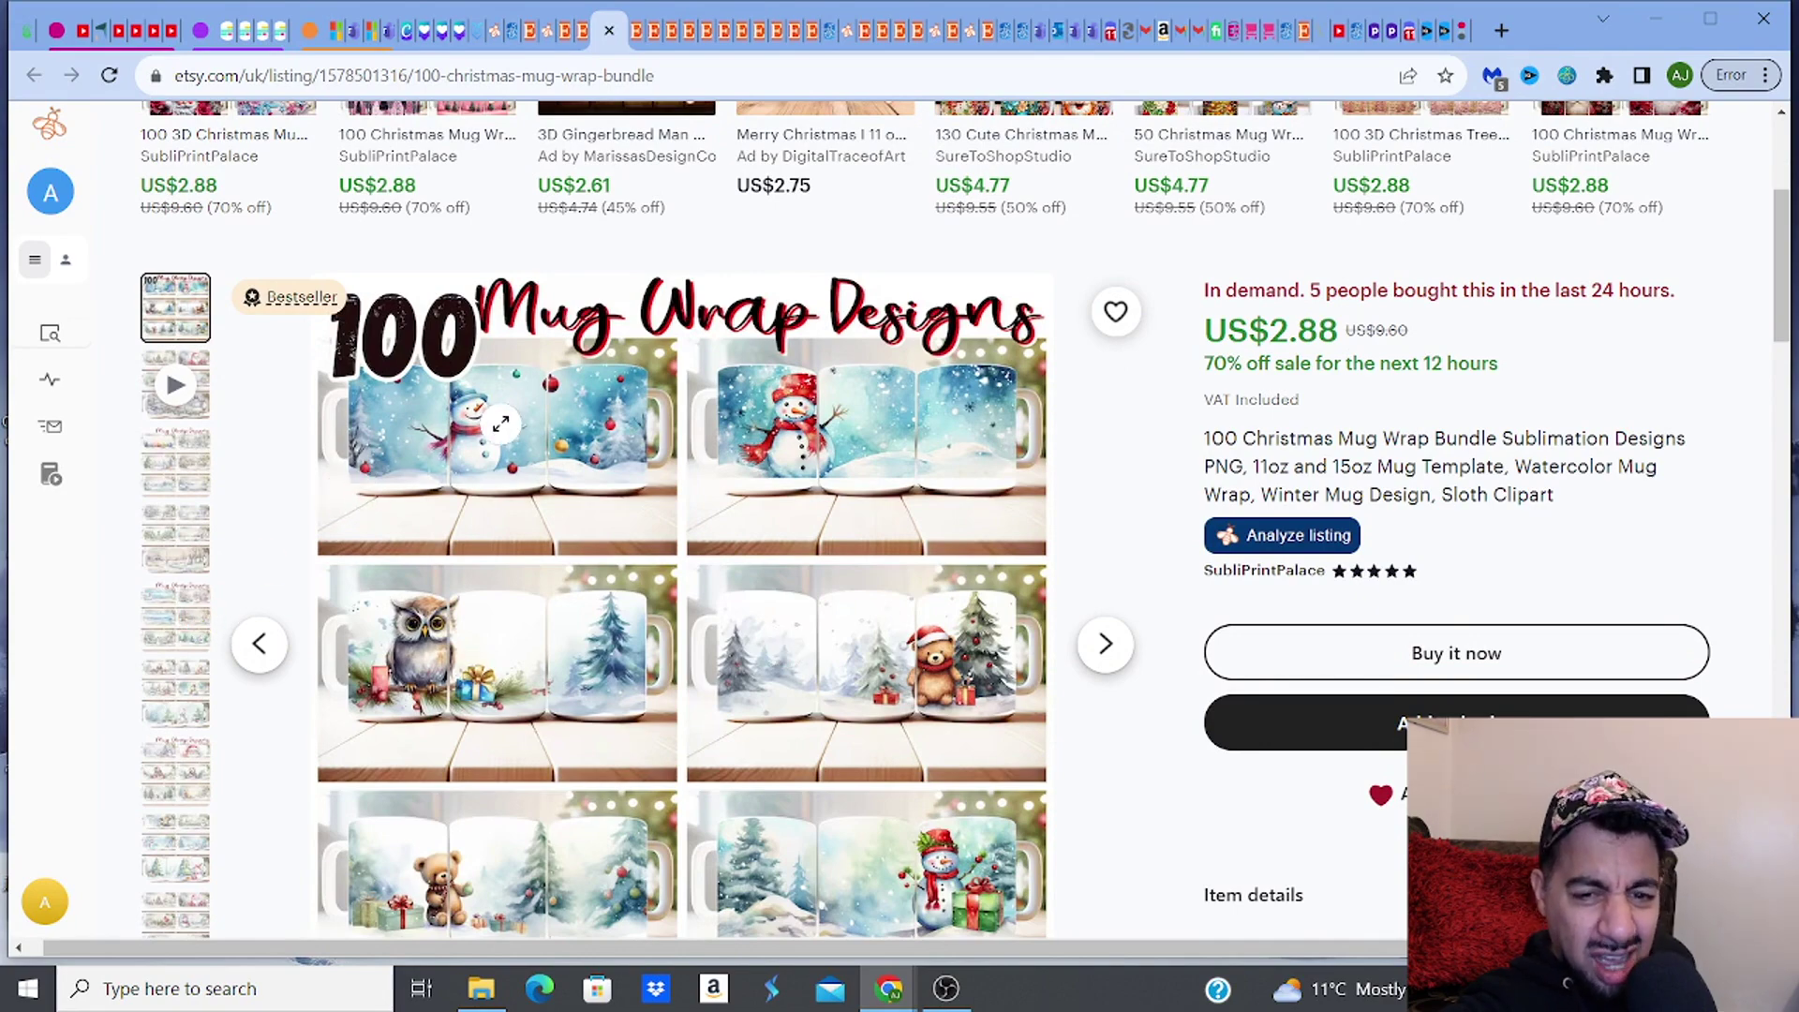
click(174, 480)
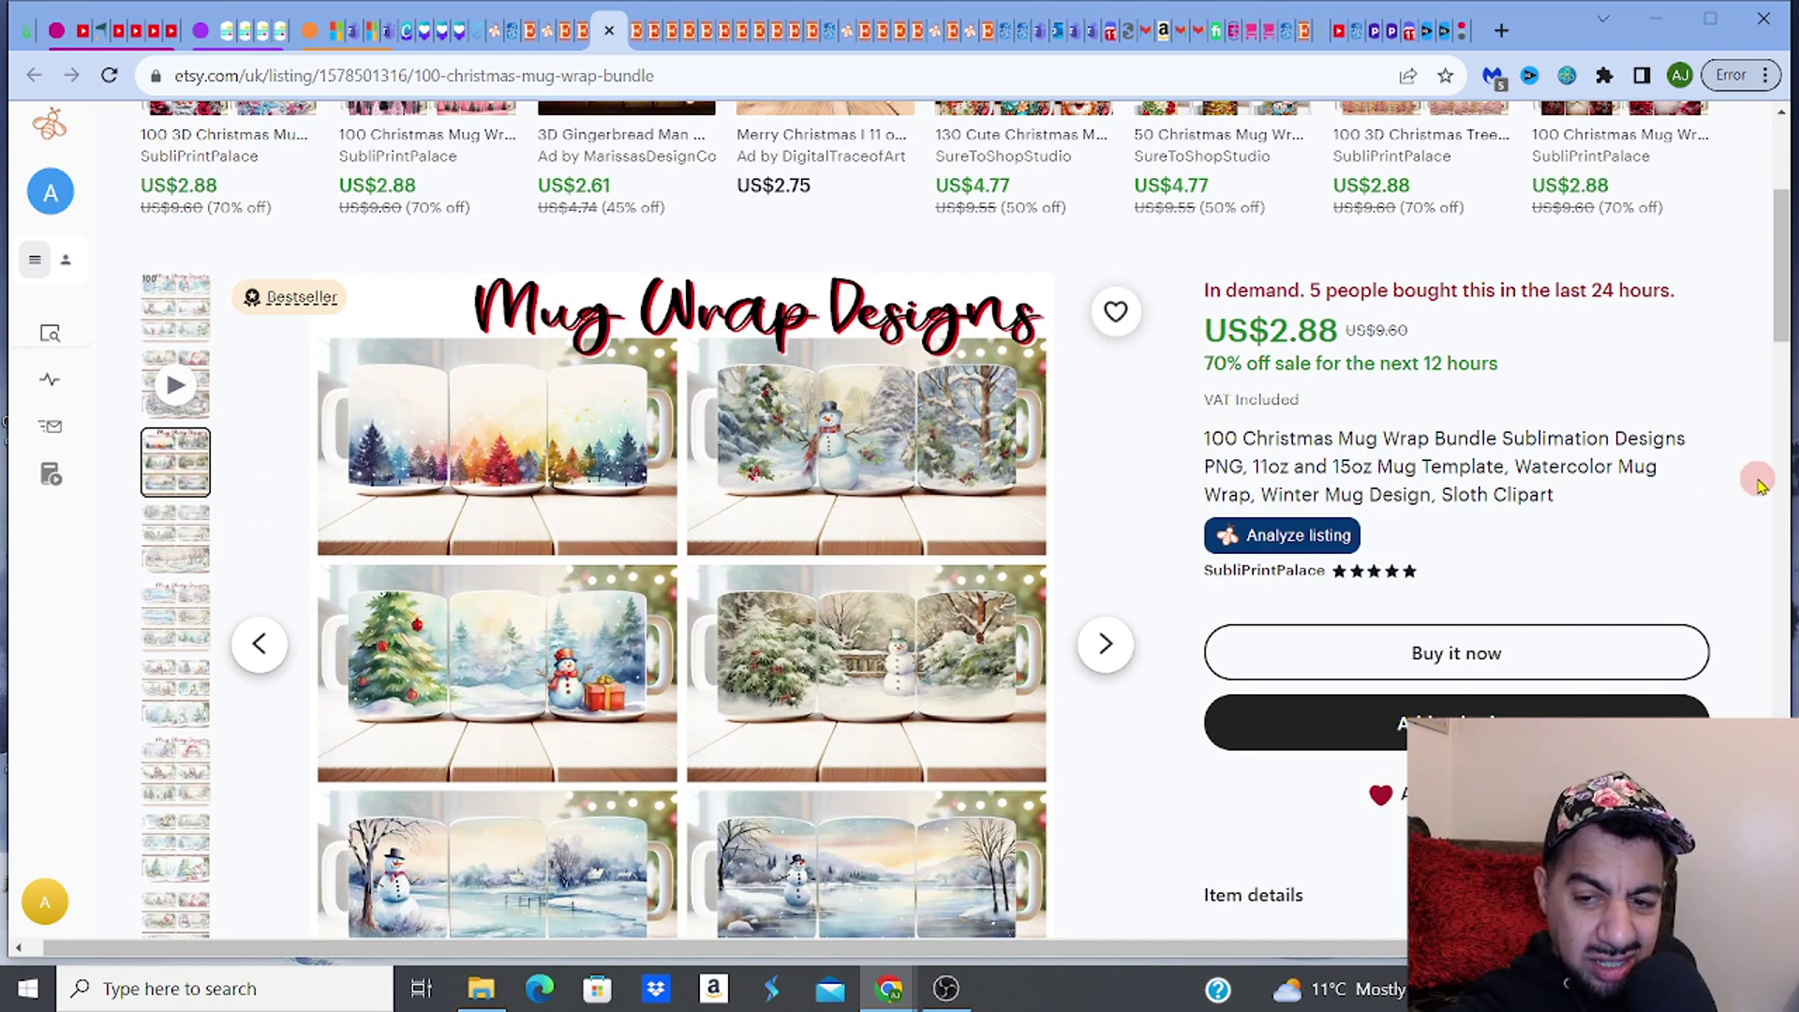
drag(1515, 465, 1592, 465)
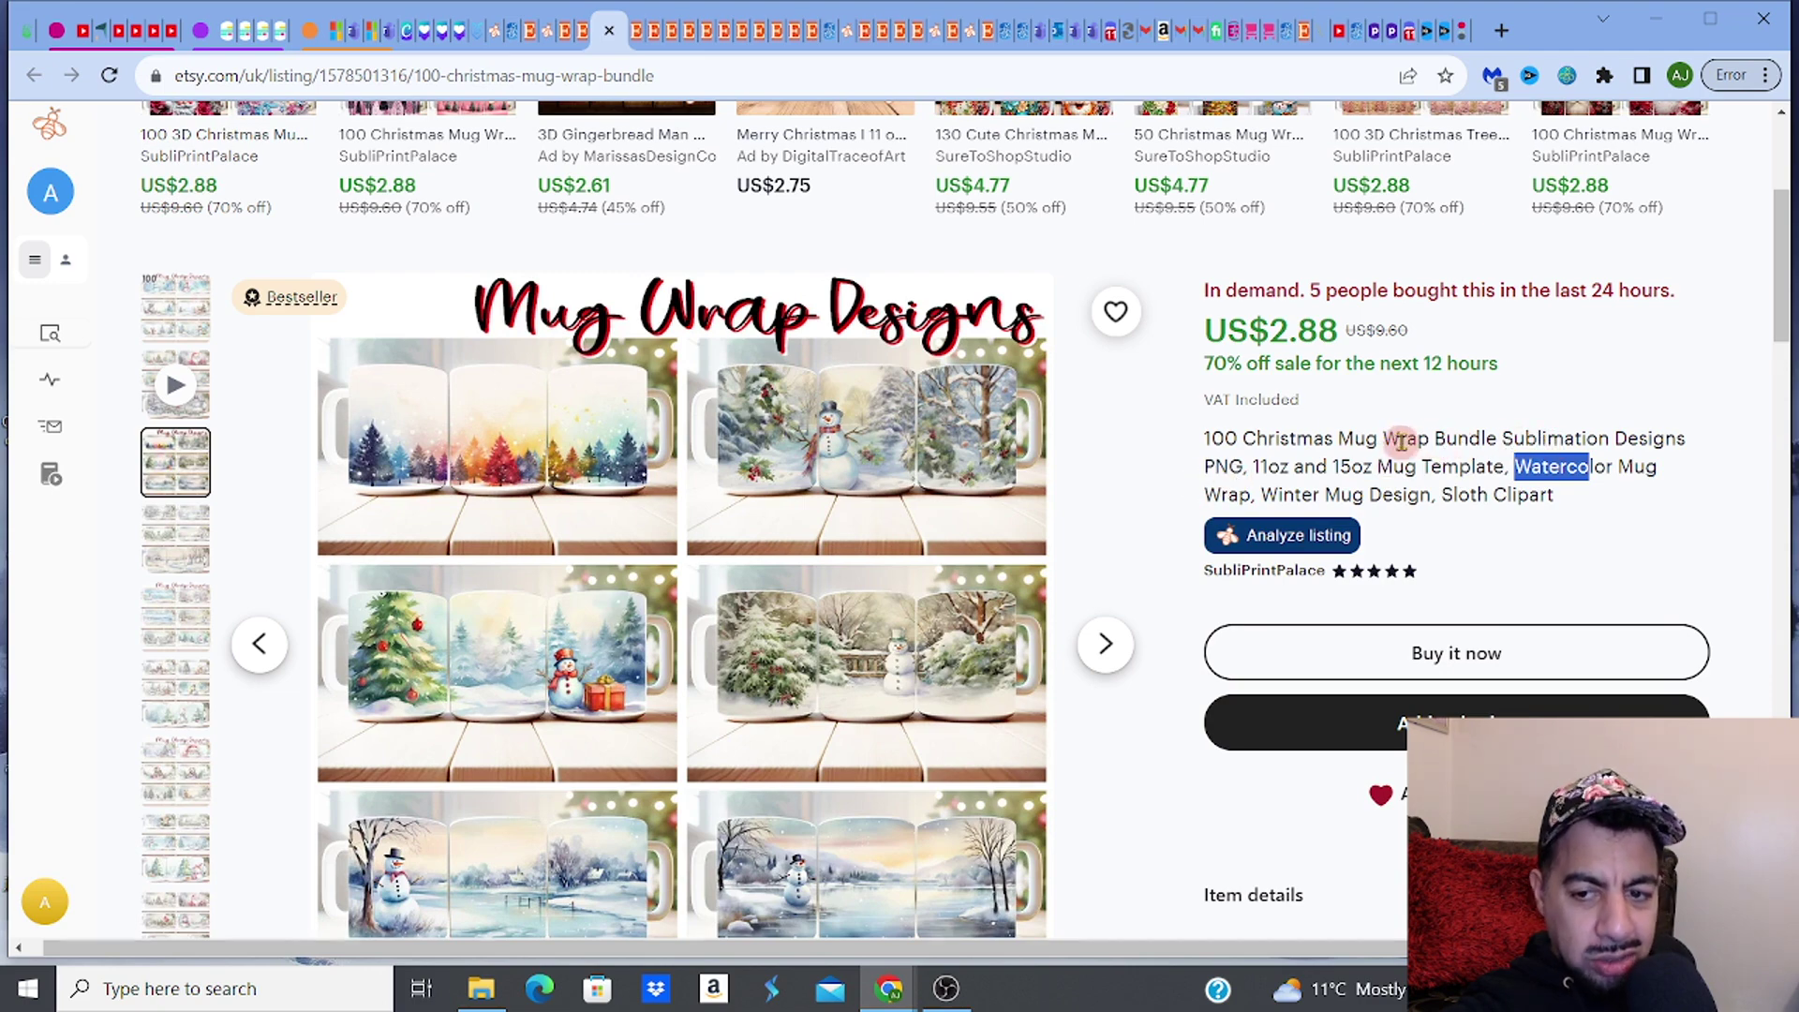
drag(1343, 437, 1500, 437)
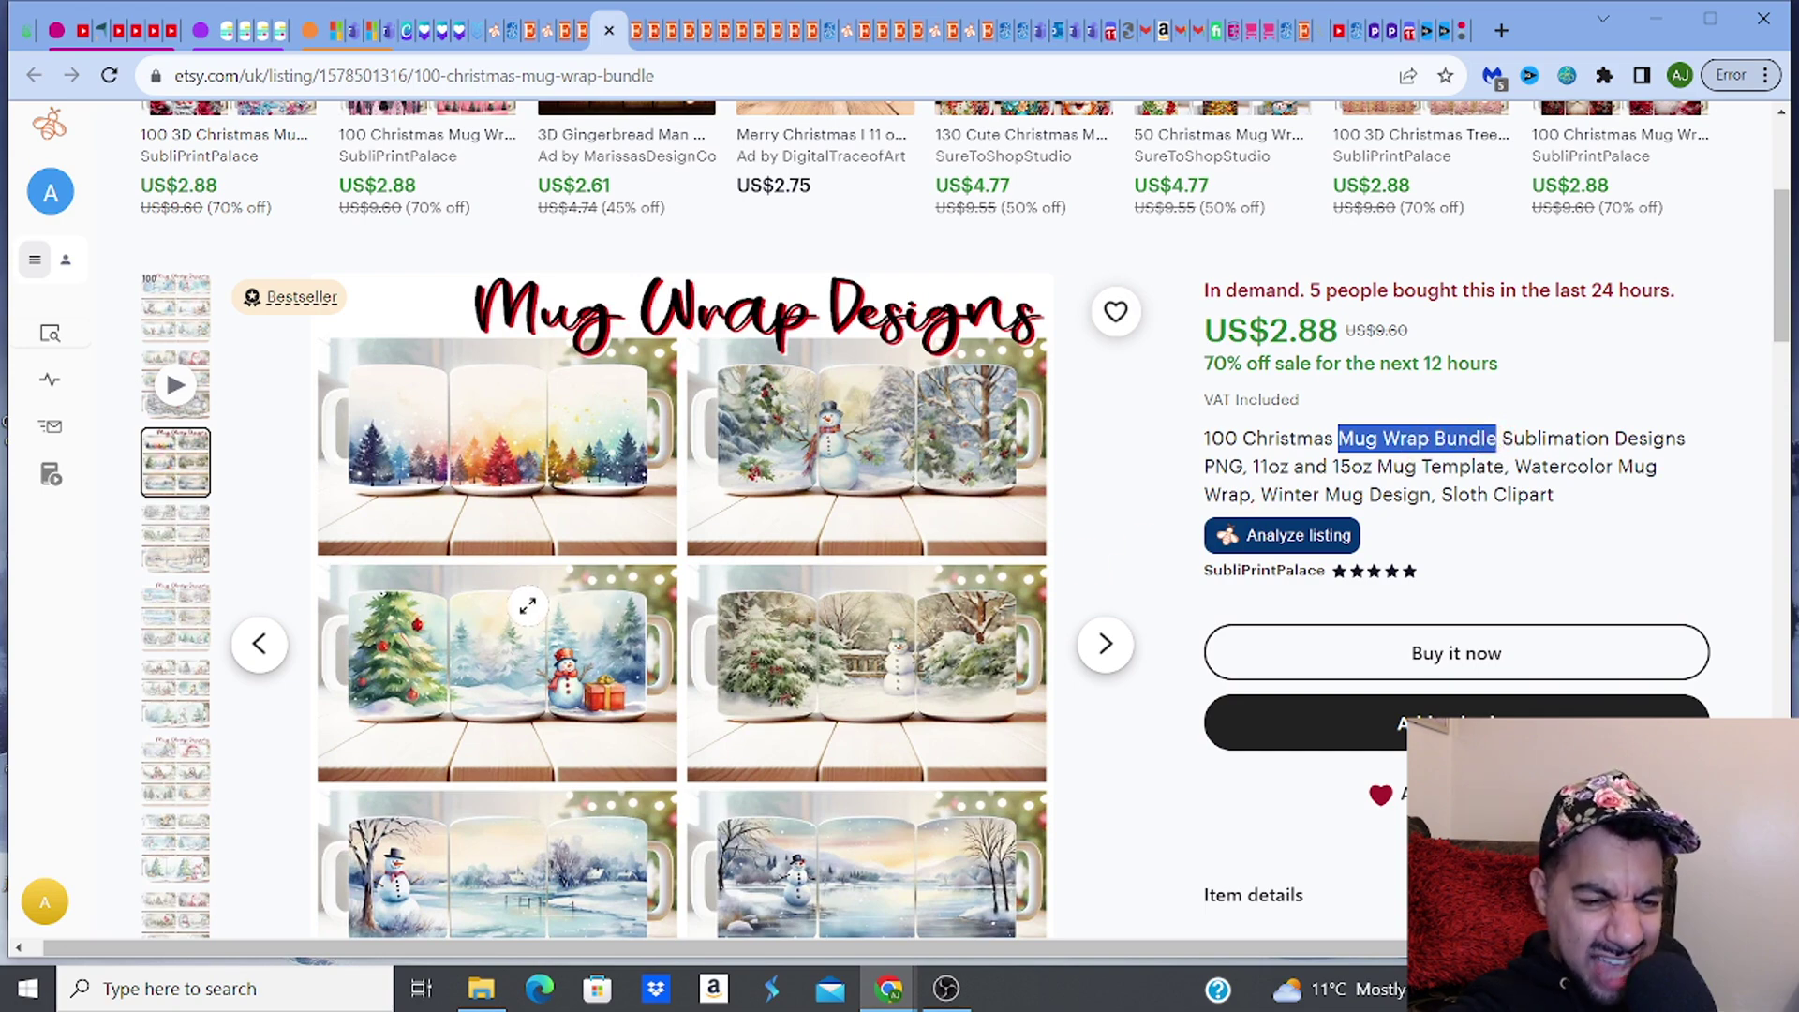
Step: Browse through the following gallery images of the 100 Christmas Mug Wrap Bundle listing to examine its watercolor designs
click(1104, 647)
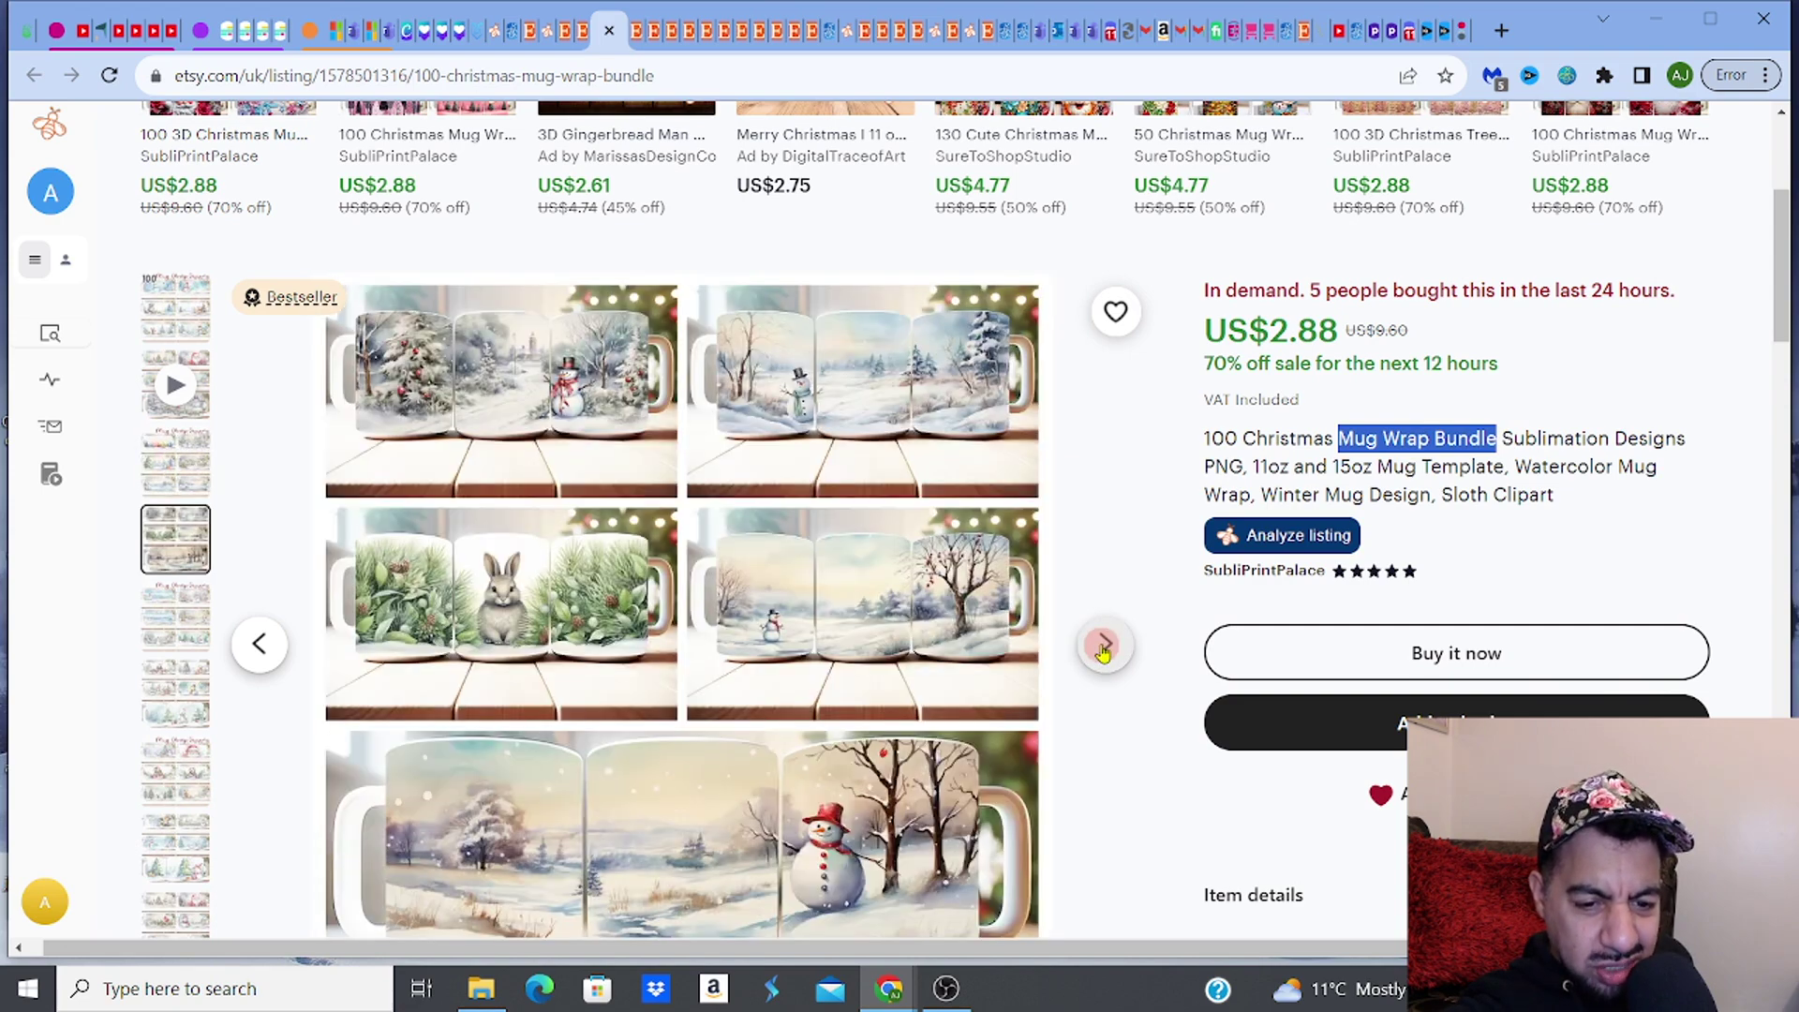
click(1104, 647)
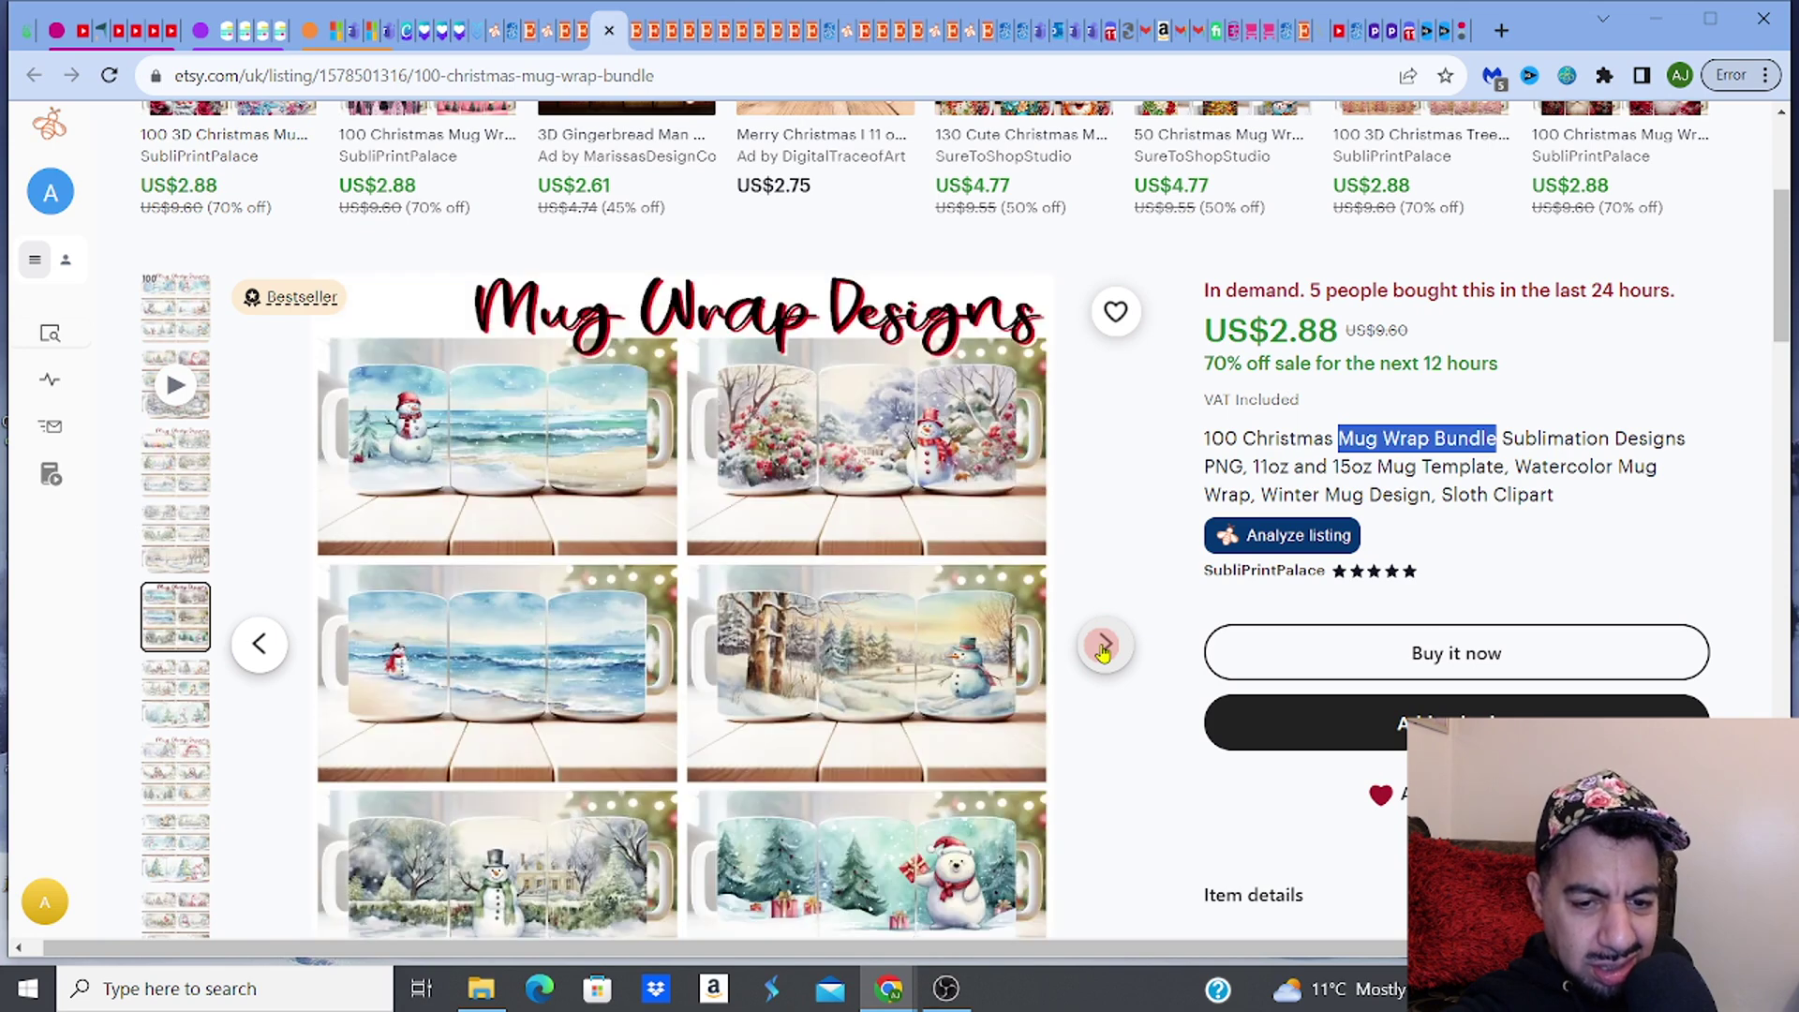
click(1105, 646)
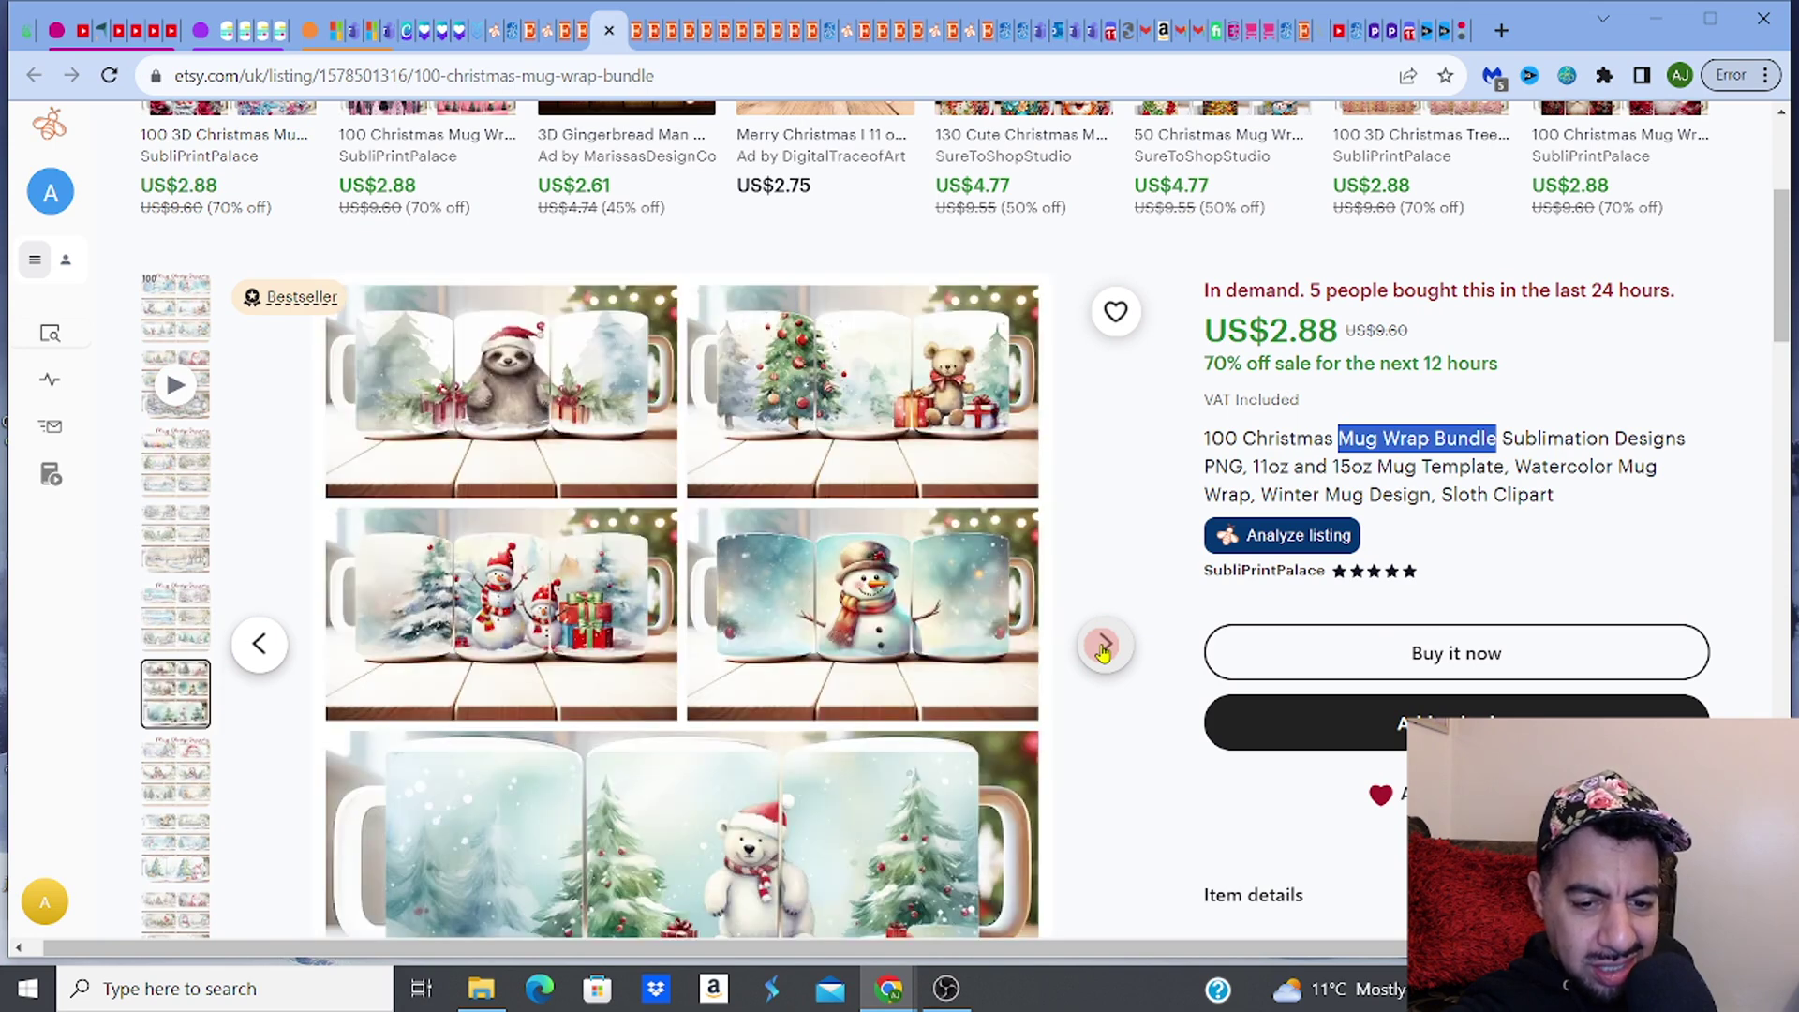
click(1105, 646)
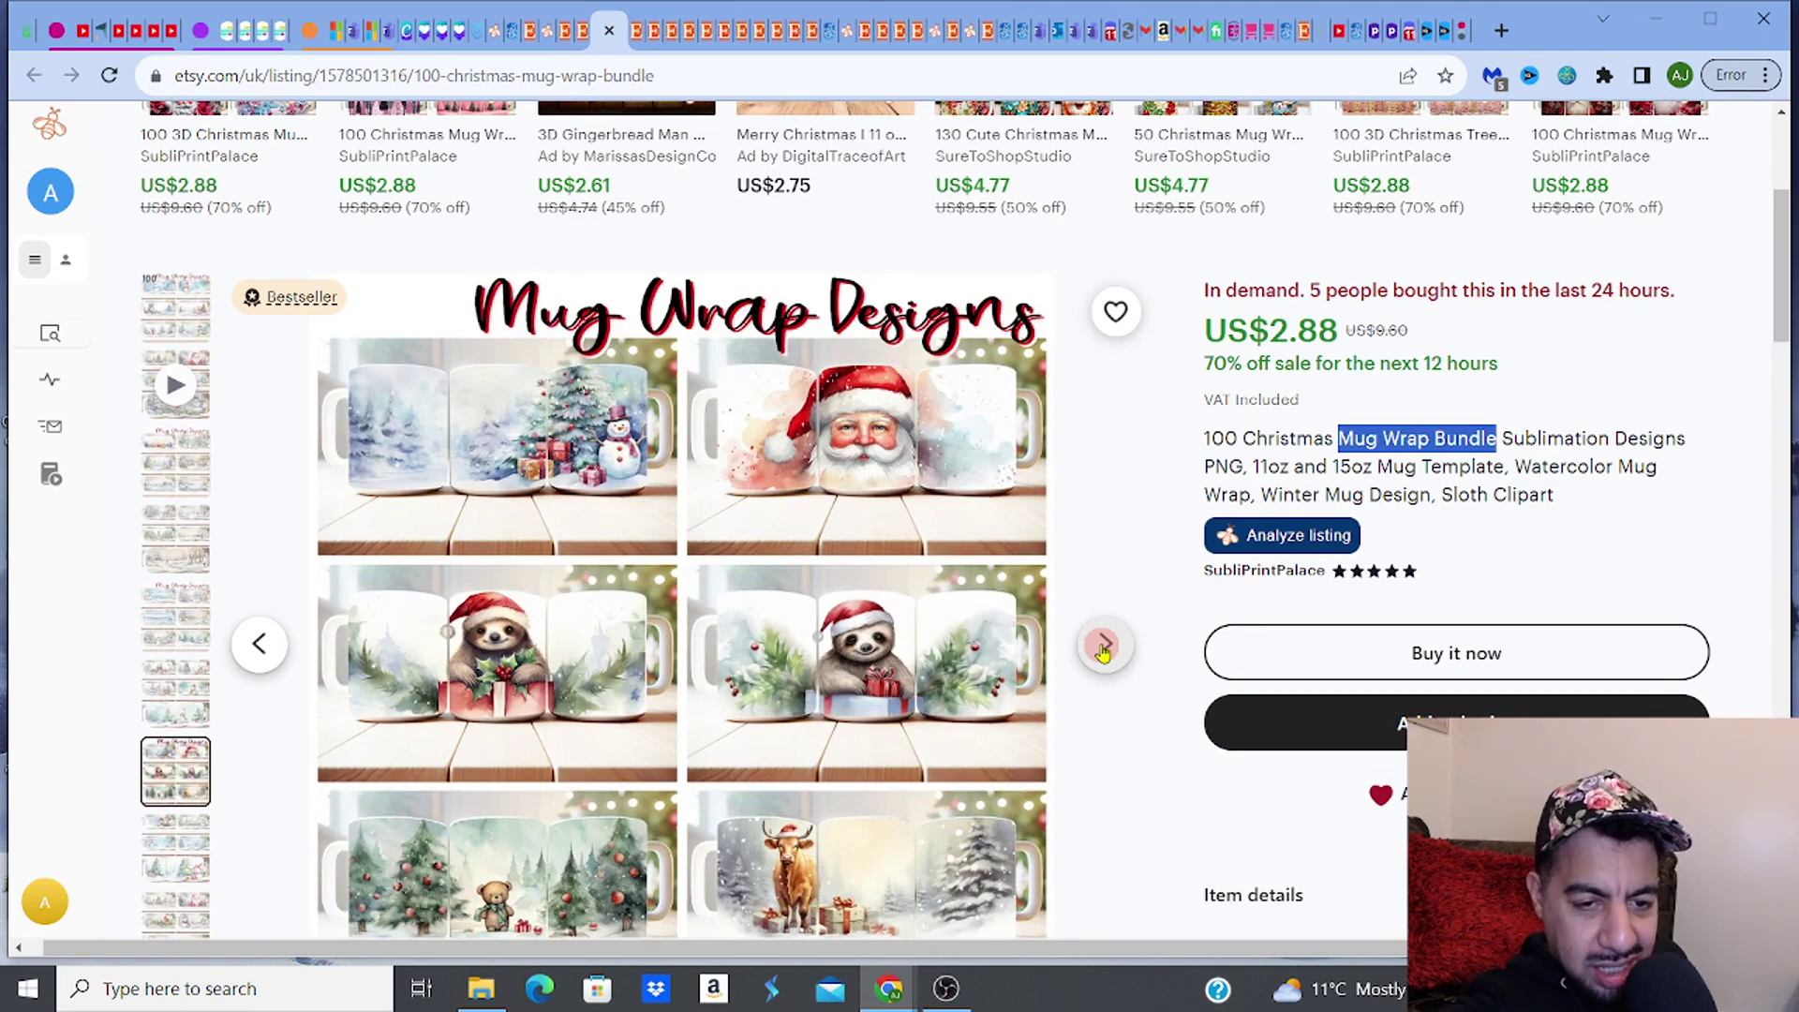
click(1105, 646)
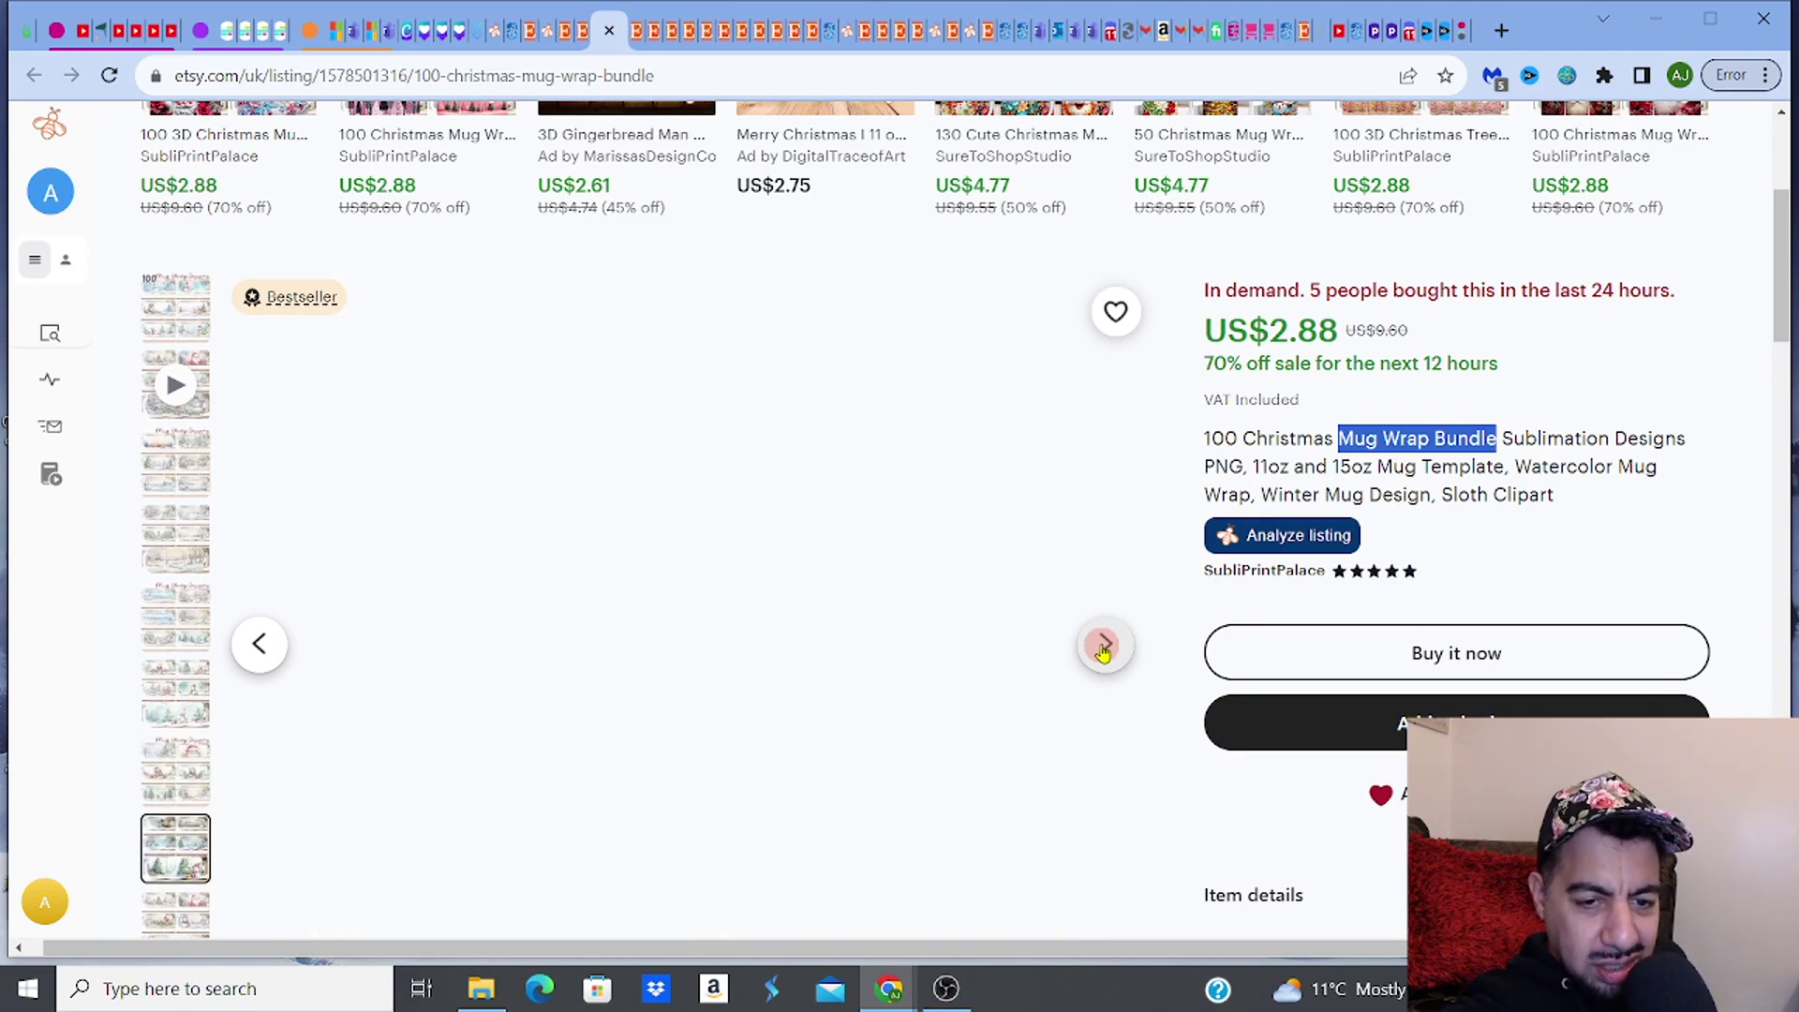
click(1105, 646)
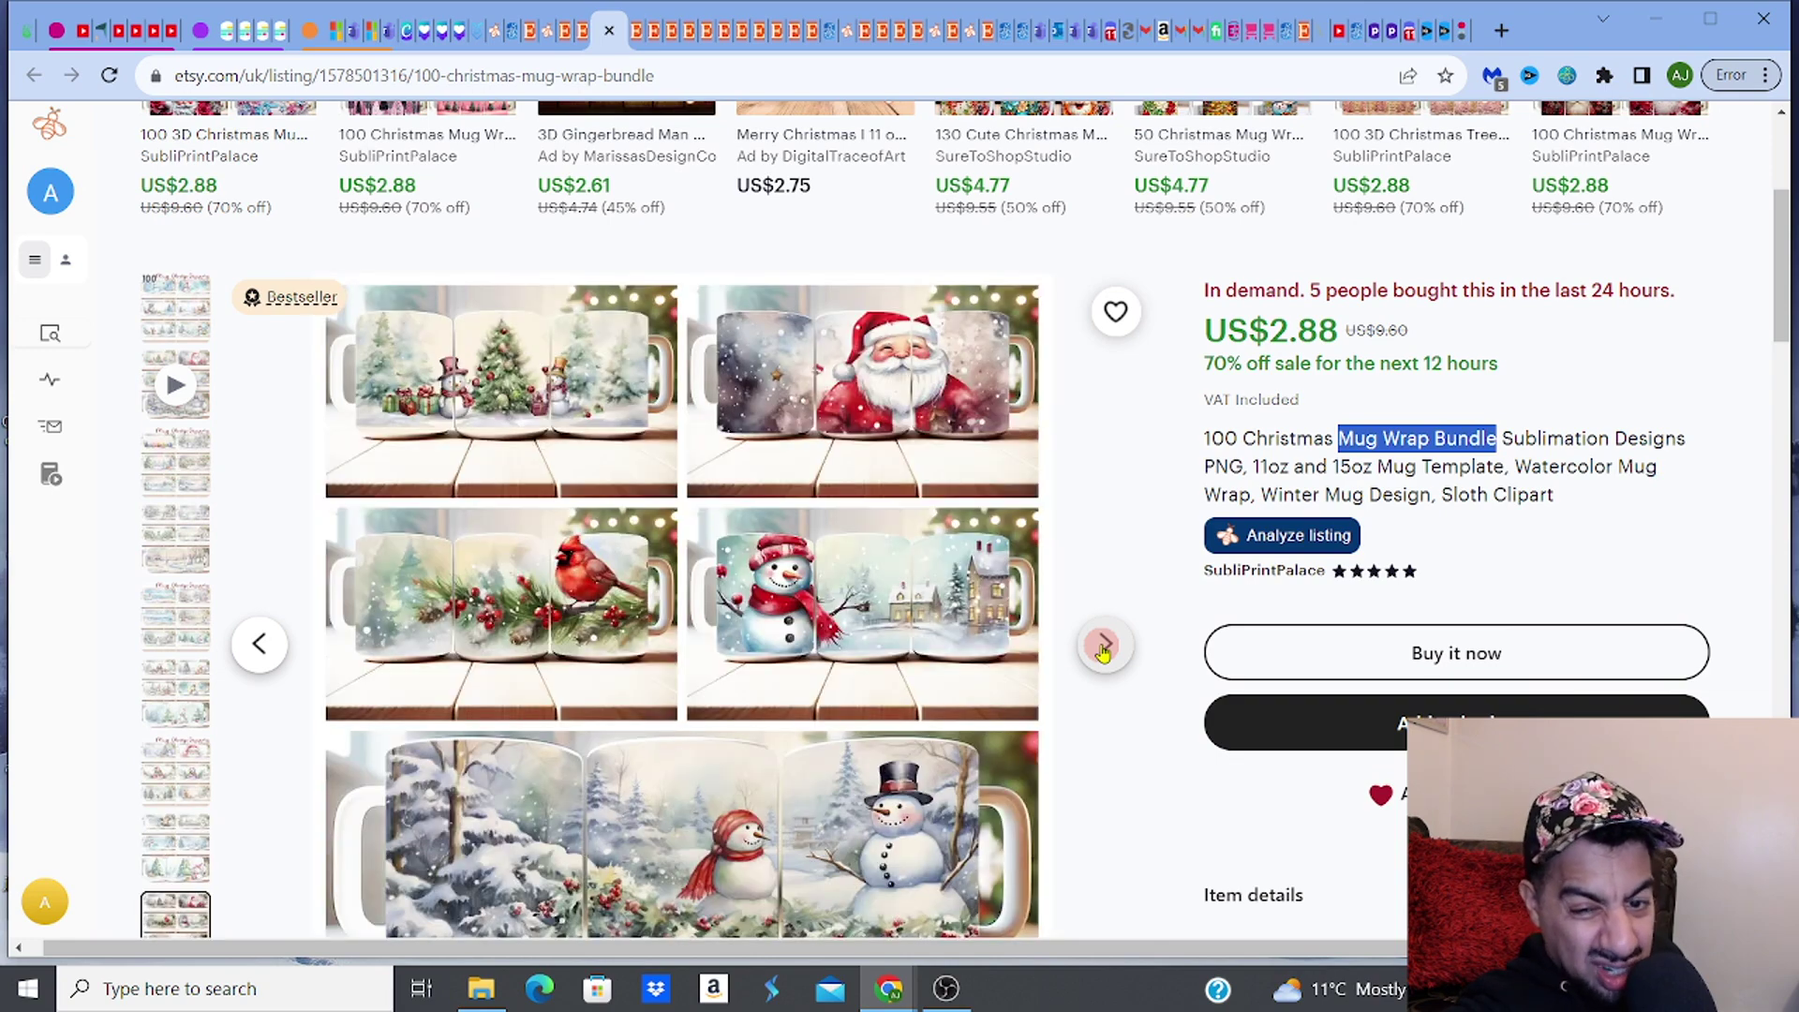
click(1105, 647)
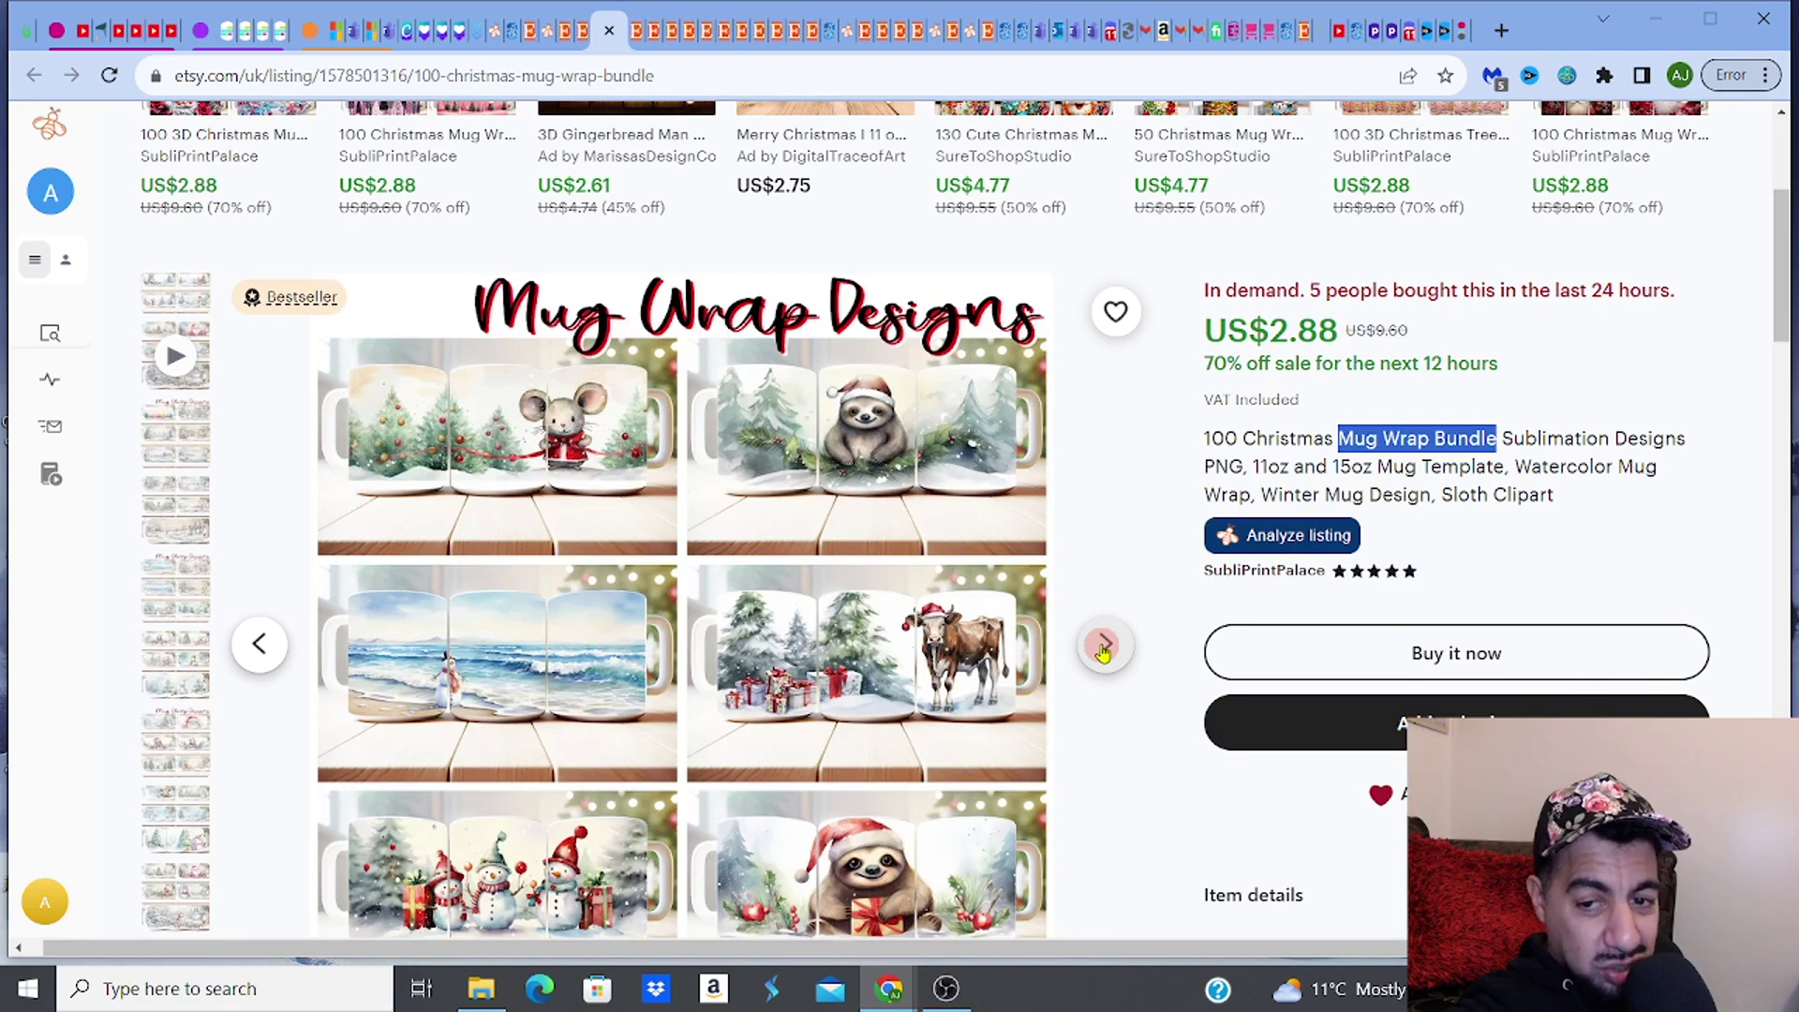
Step: Look through the remaining gallery images of the 100 Christmas Mug Wrap Bundle listing, play its video, and view the third gallery item
click(1105, 647)
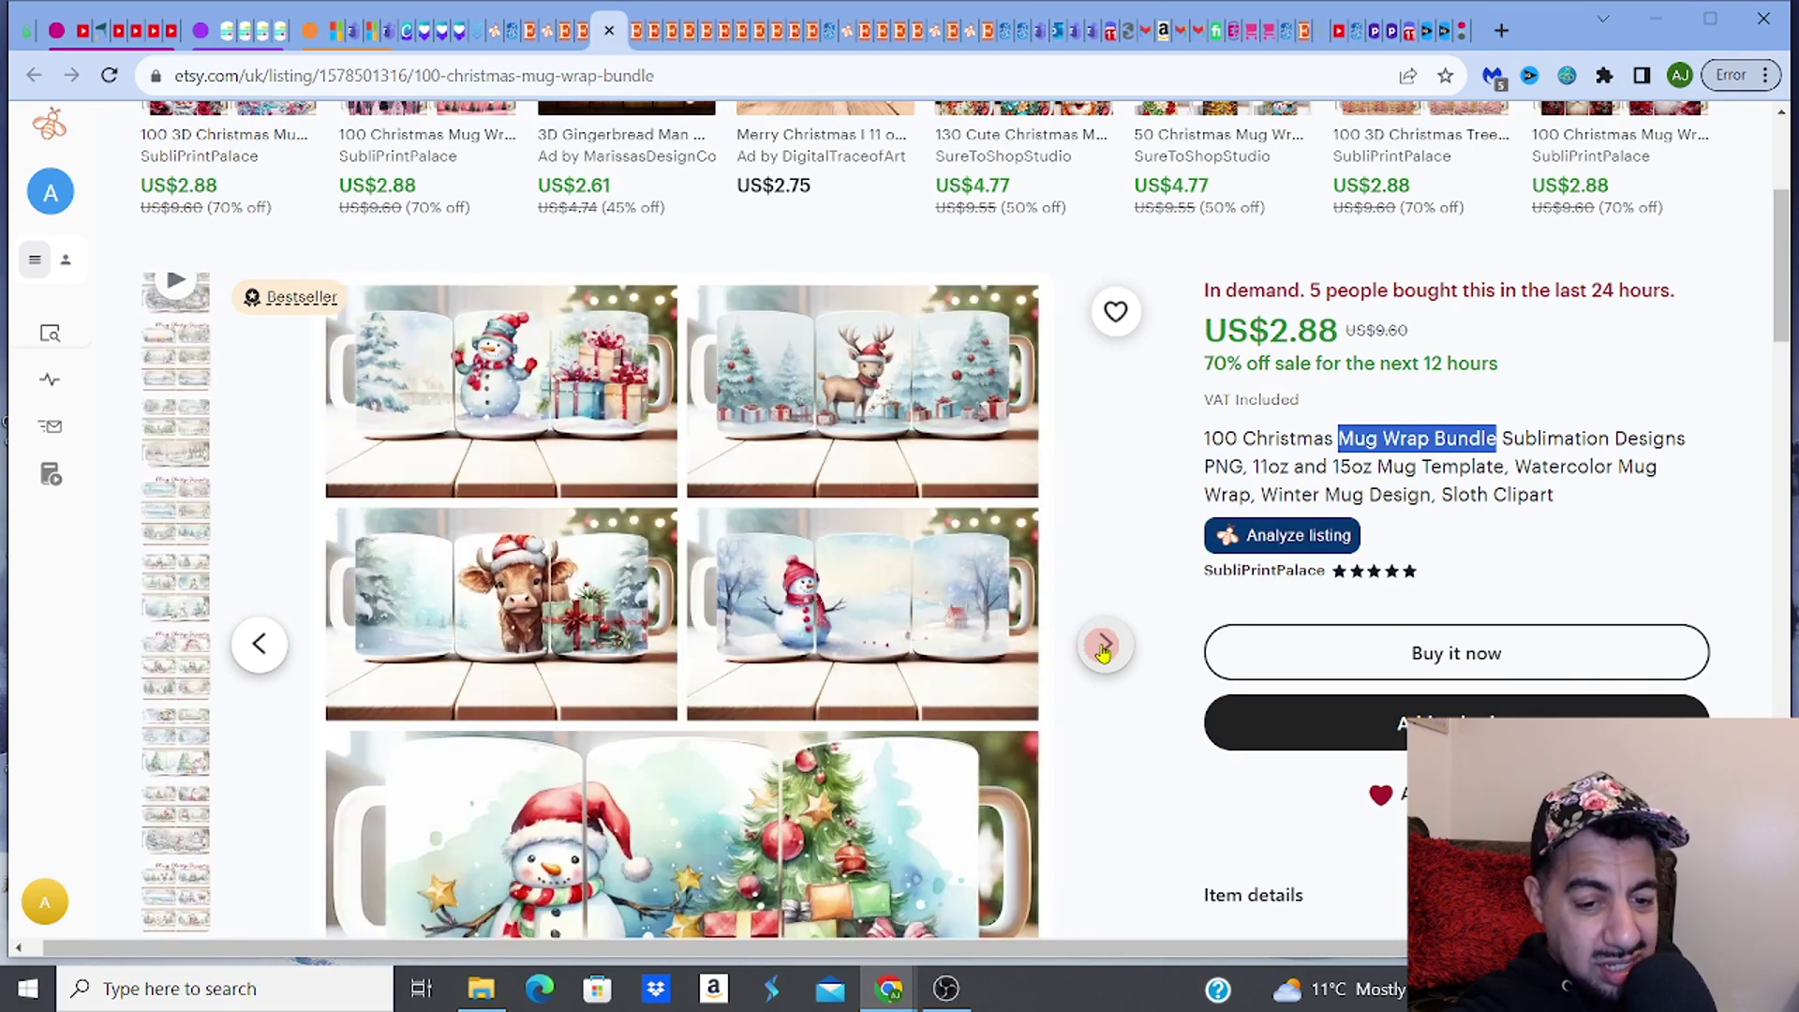
click(1104, 646)
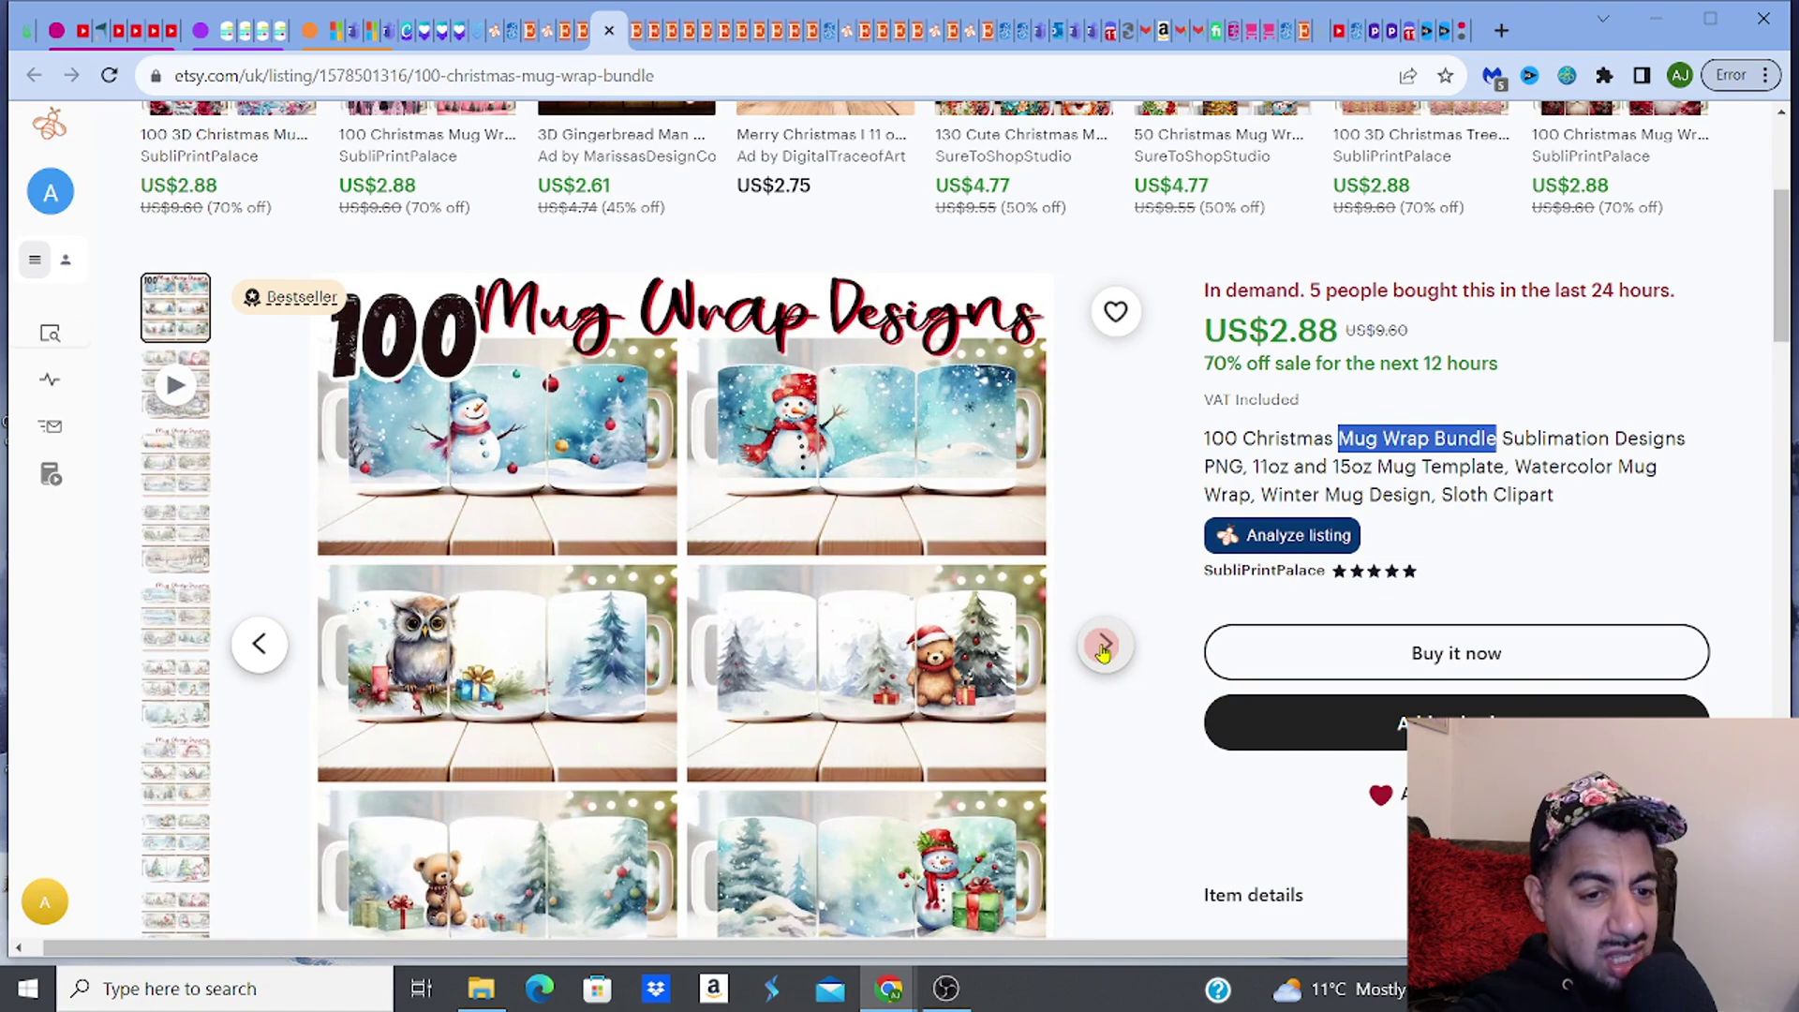
click(174, 386)
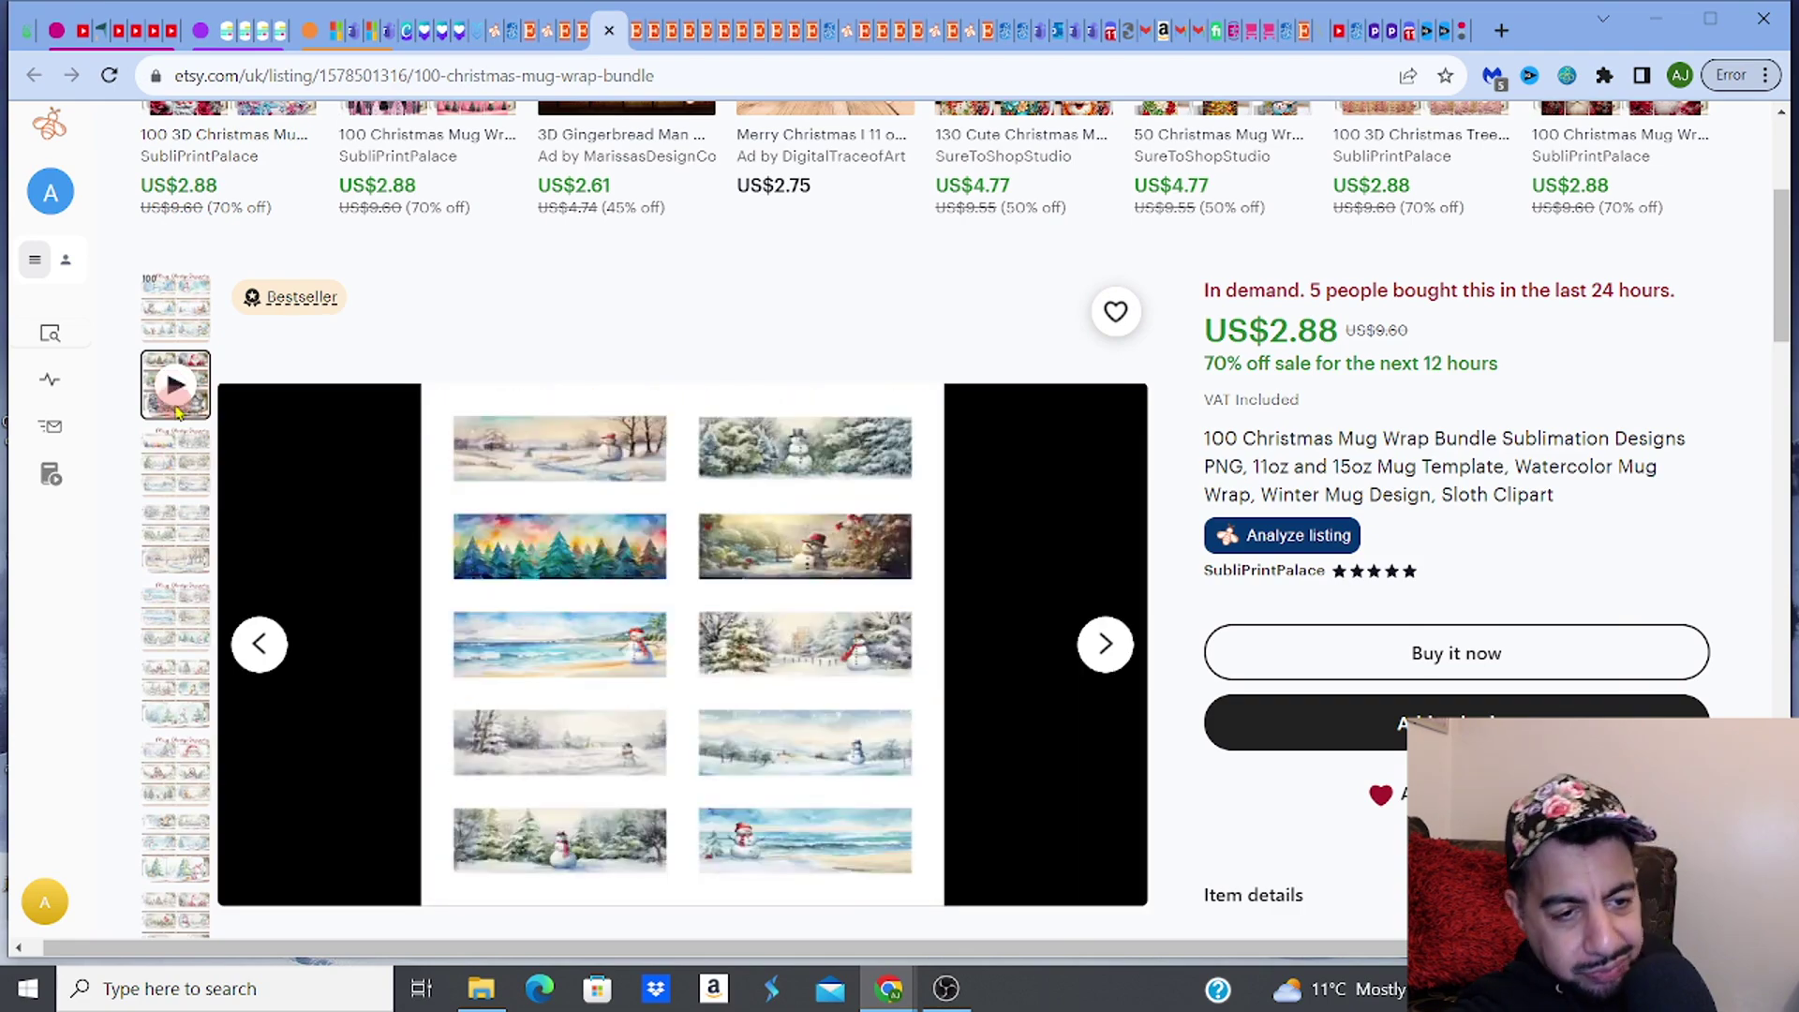
click(185, 466)
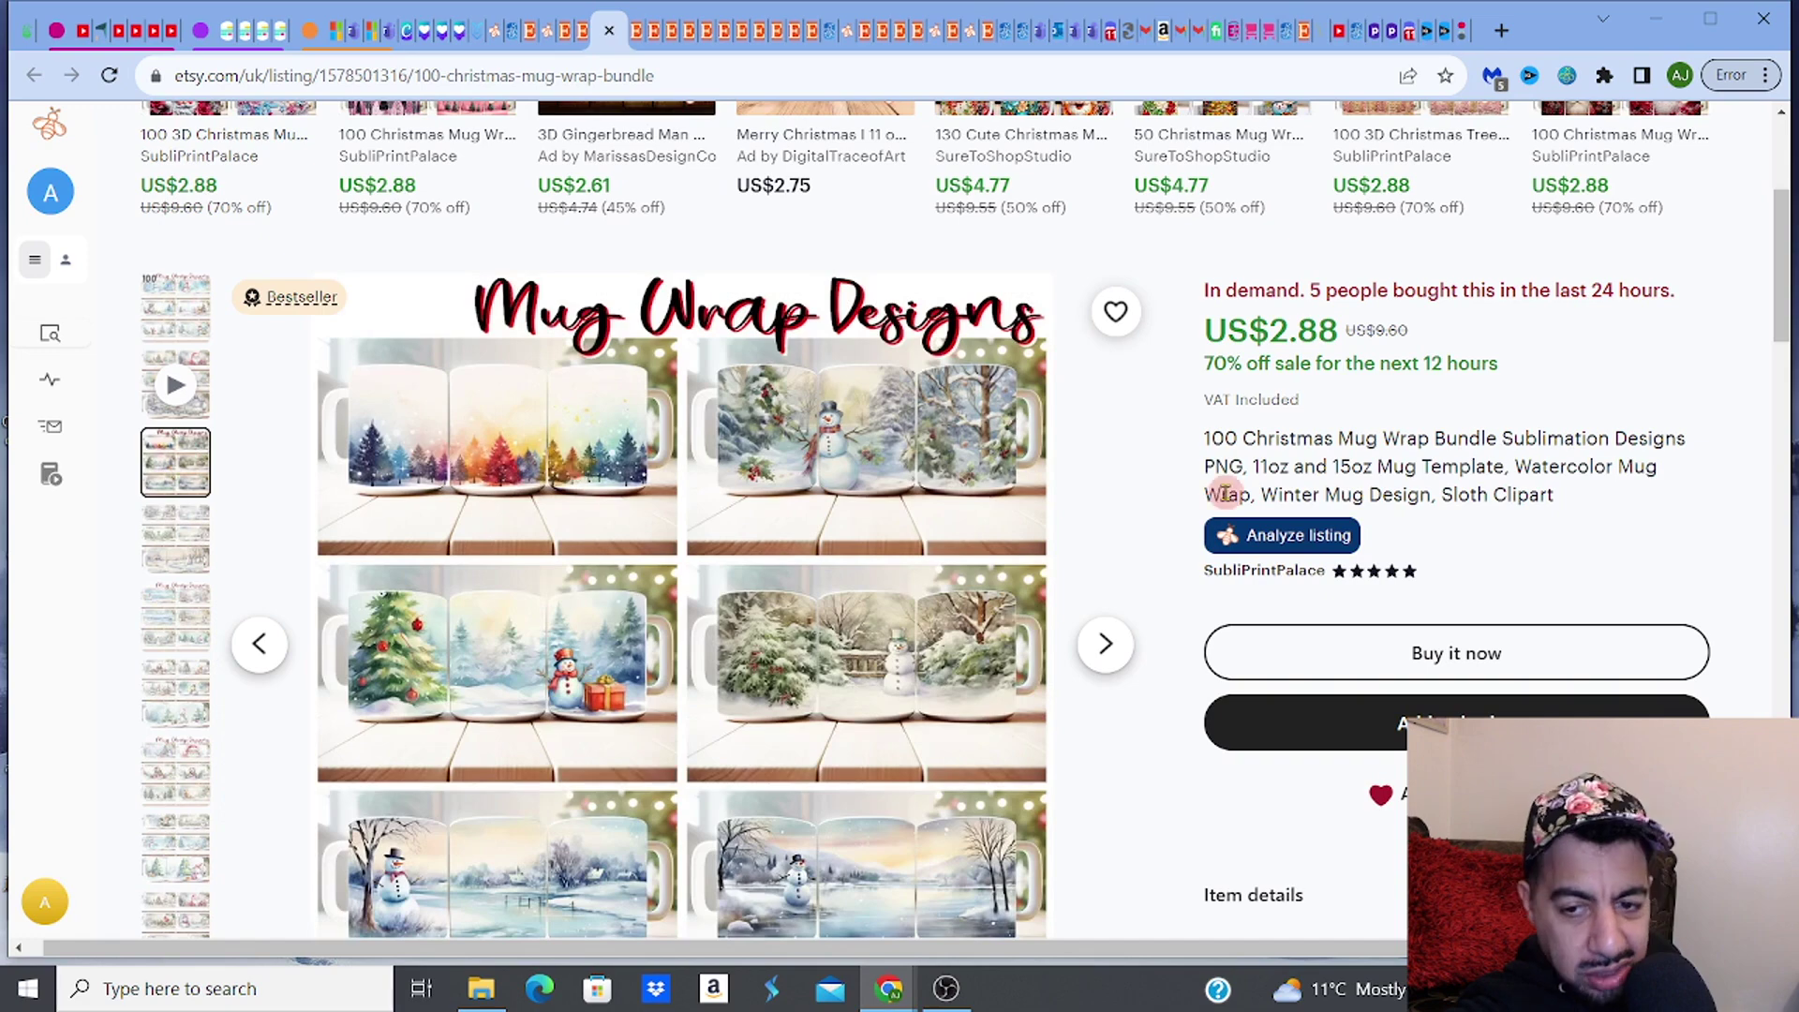
Step: Analyze the 100 Christmas Mug Wrap Bundle listing with EverBee, open its full Listing Tags table, and widen the Keyword column
click(1316, 537)
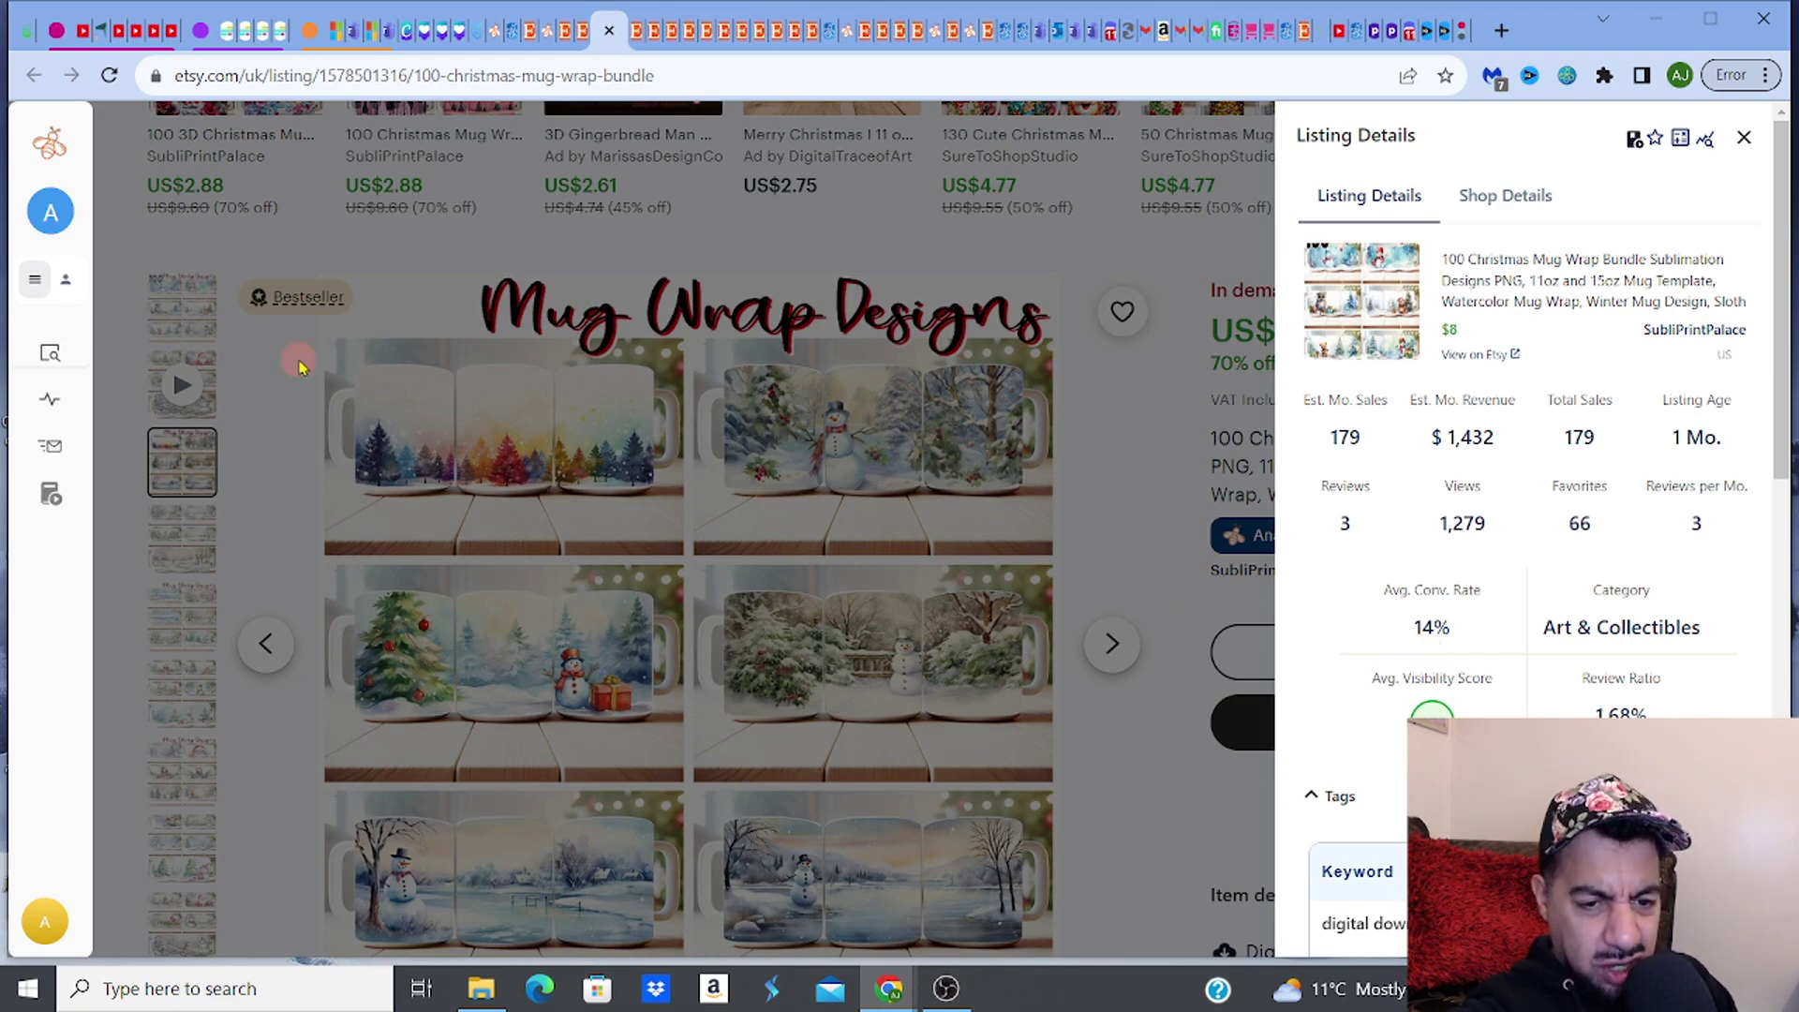
click(190, 316)
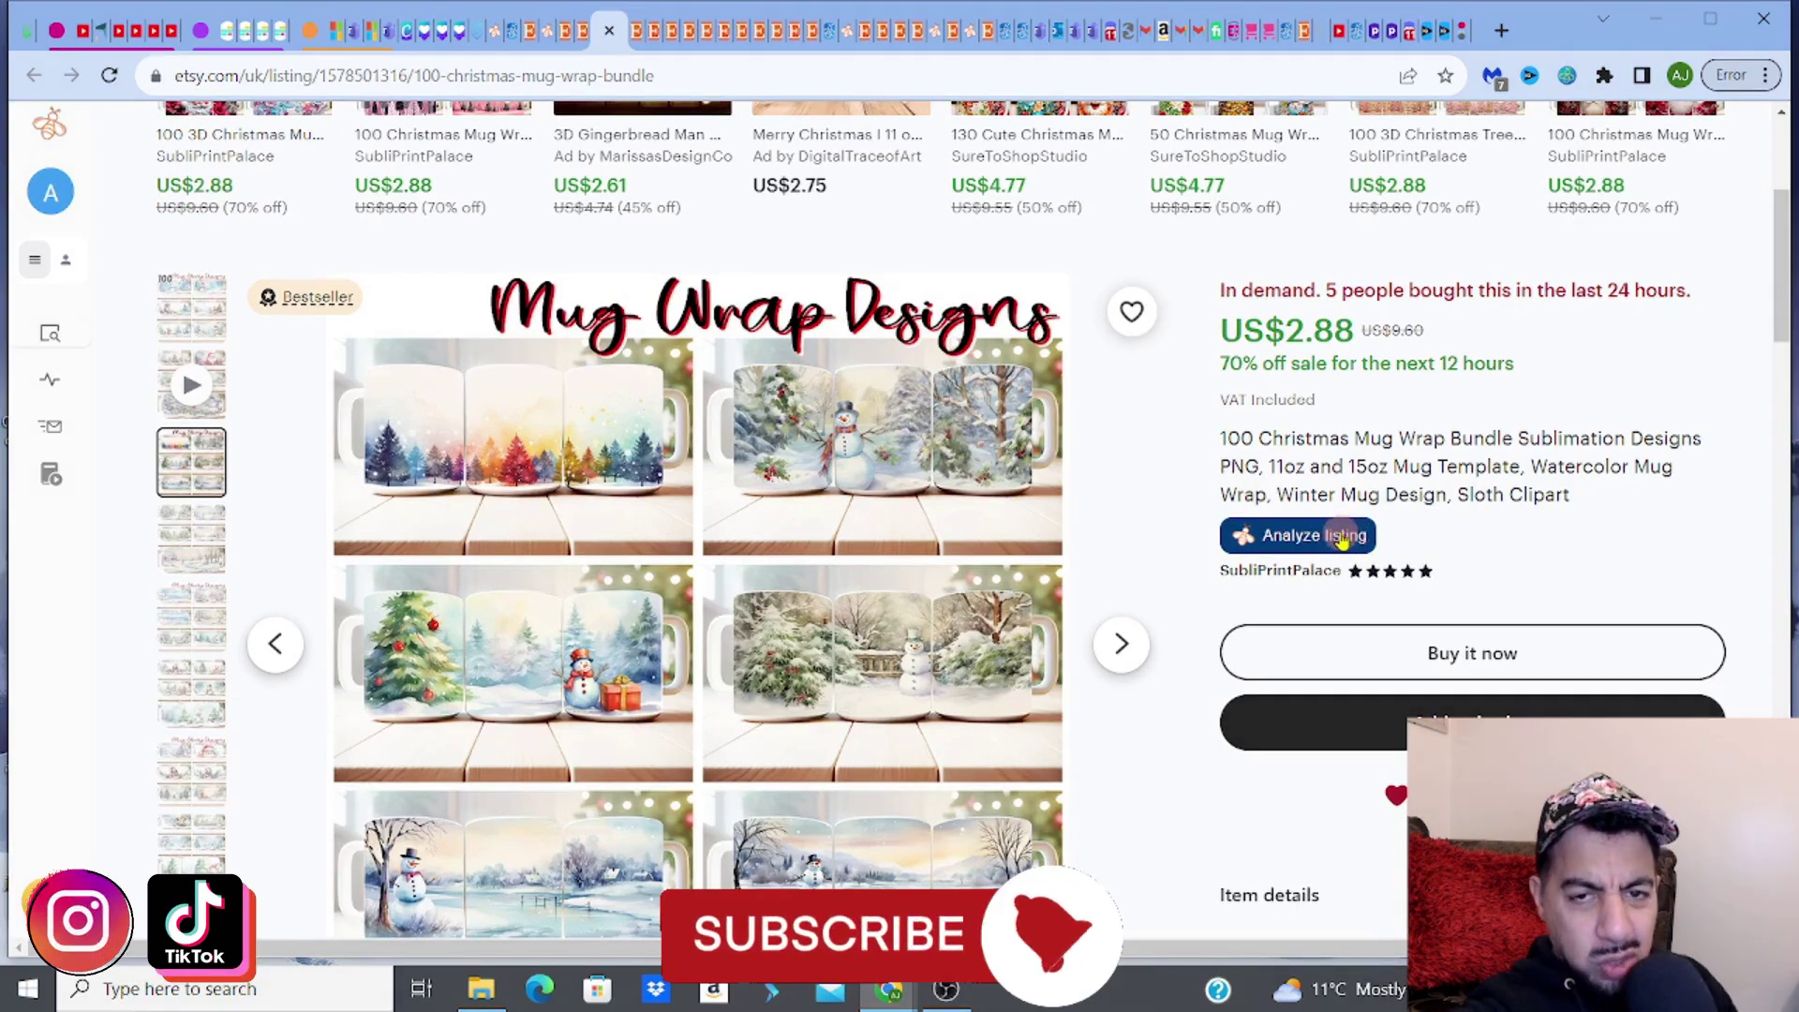
click(1307, 535)
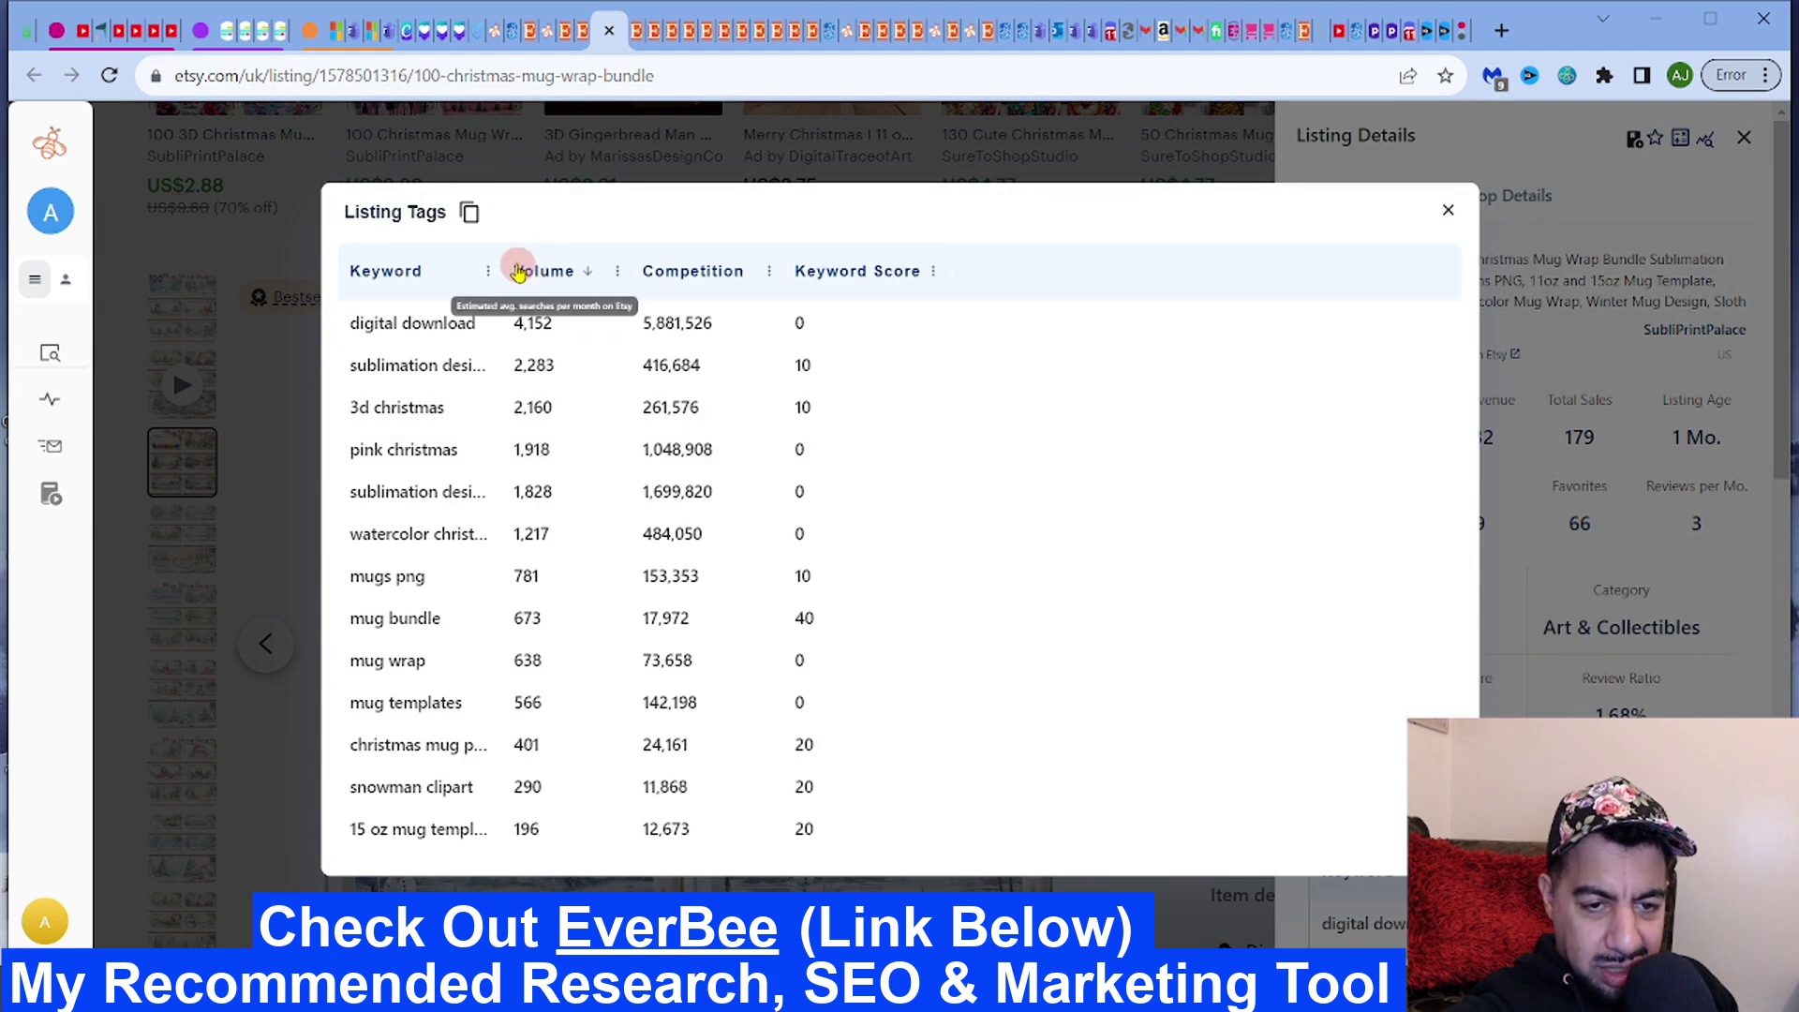
drag(506, 271, 653, 271)
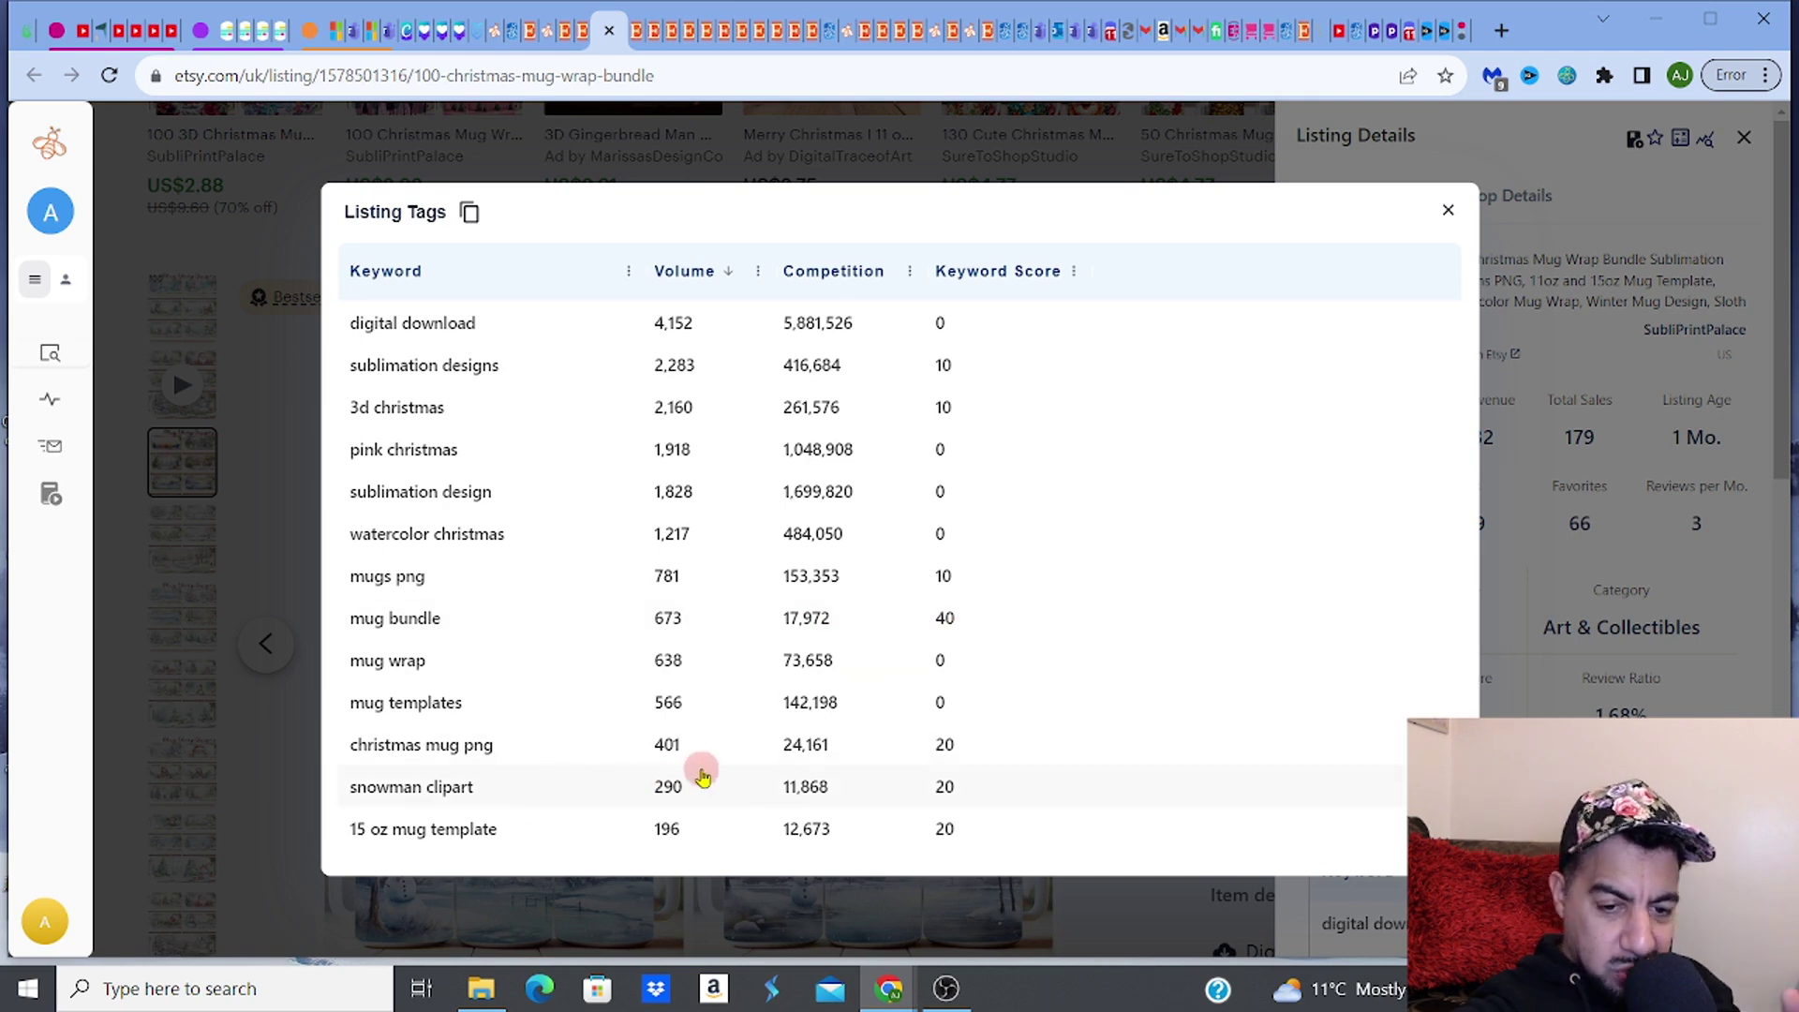
Step: Examine the tags christmas mug png, snowman clipart and 15 oz mug template, and close the tags table and the listing analysis
click(454, 752)
click(453, 792)
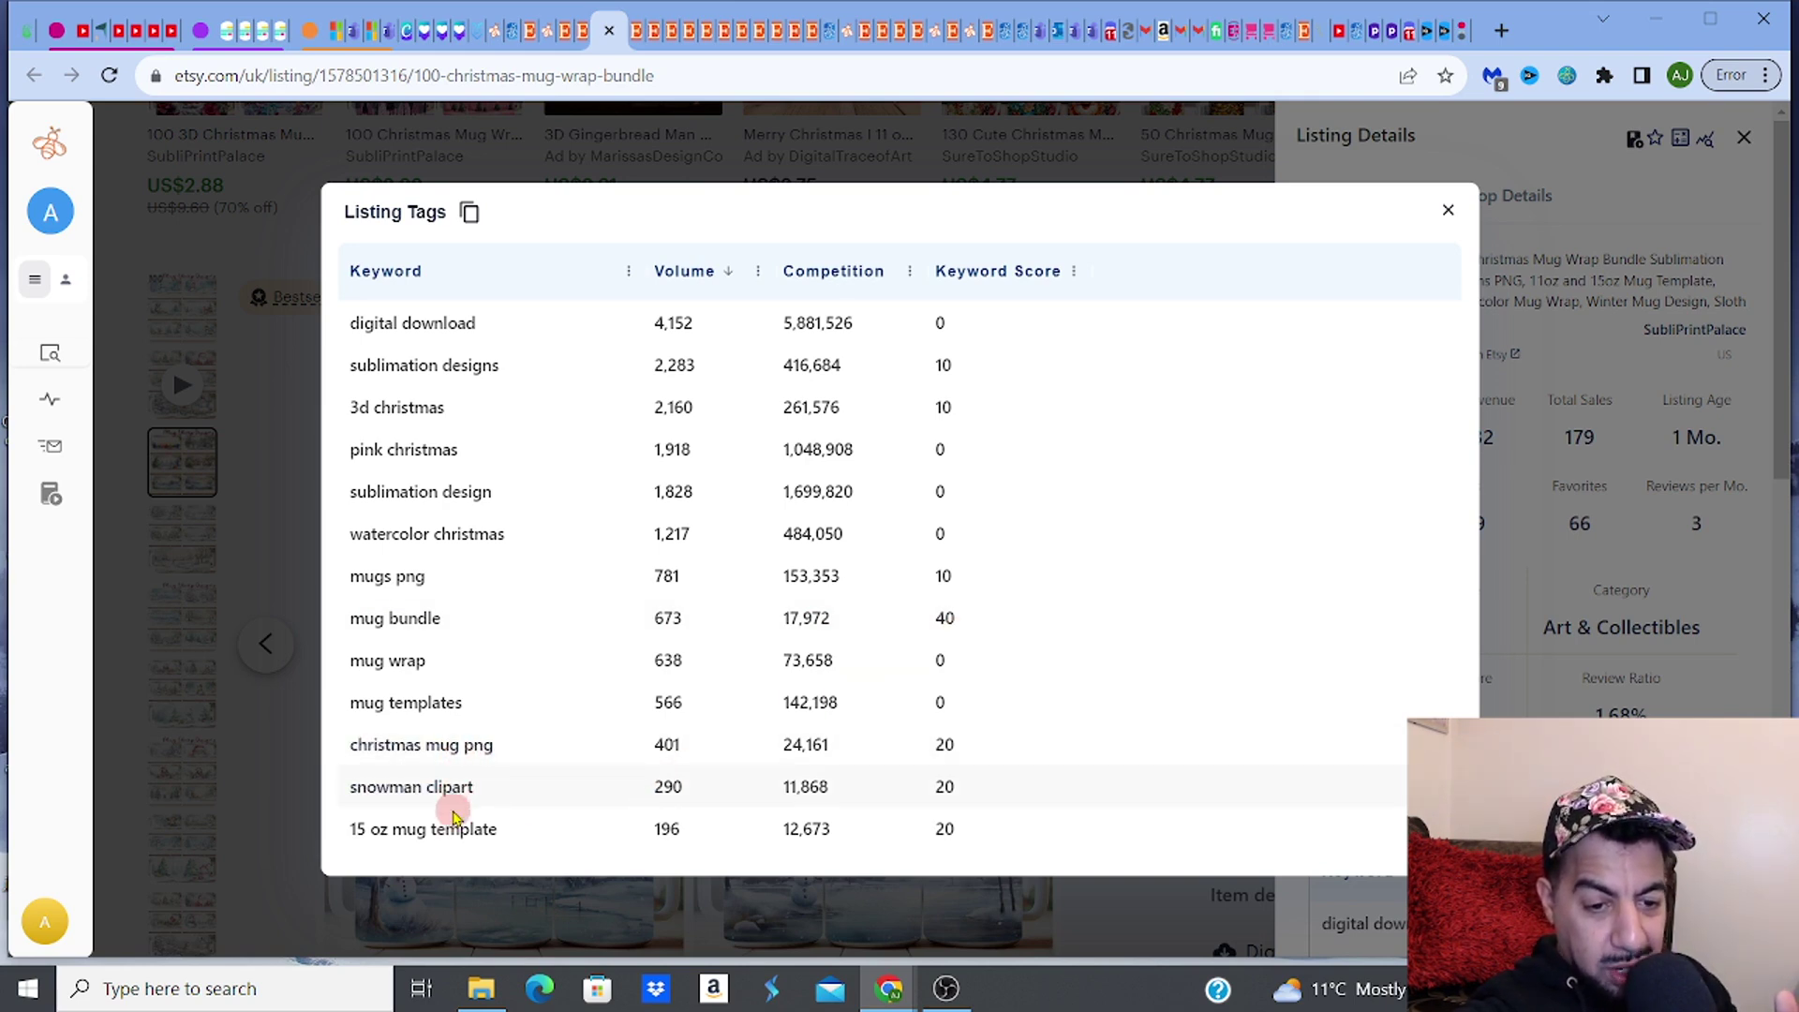
click(455, 837)
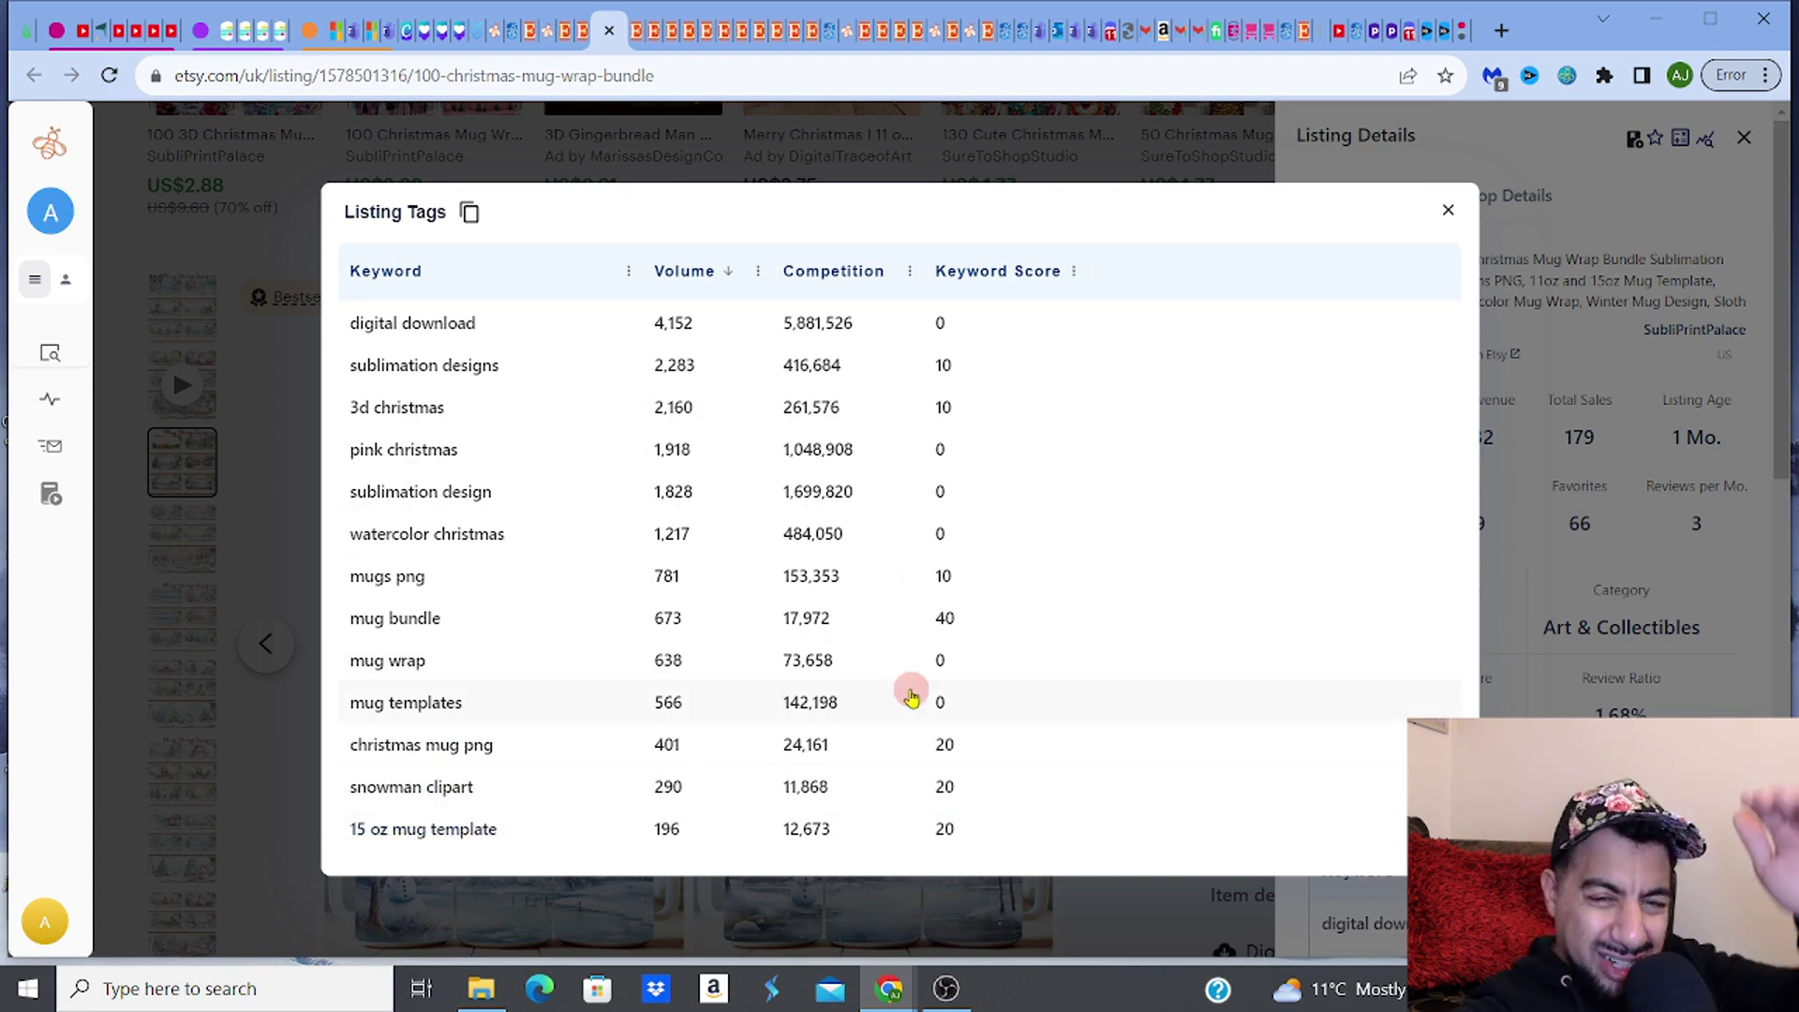
click(1446, 212)
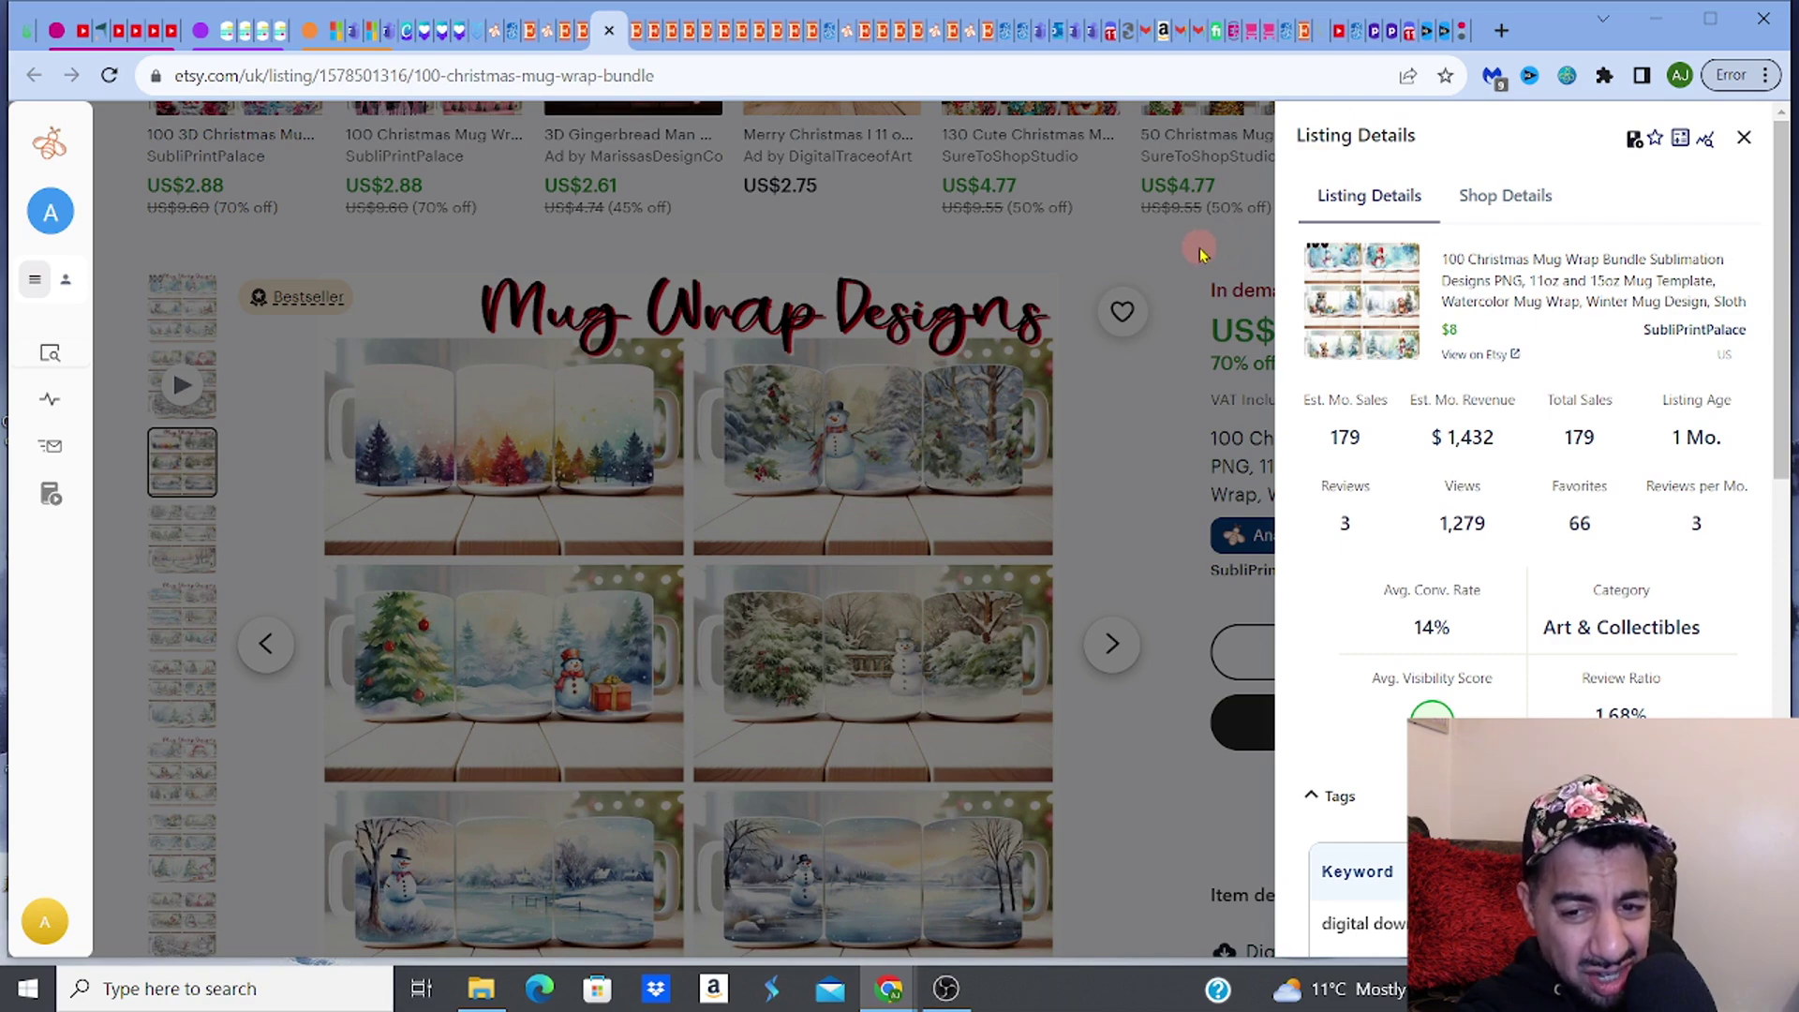
click(1202, 252)
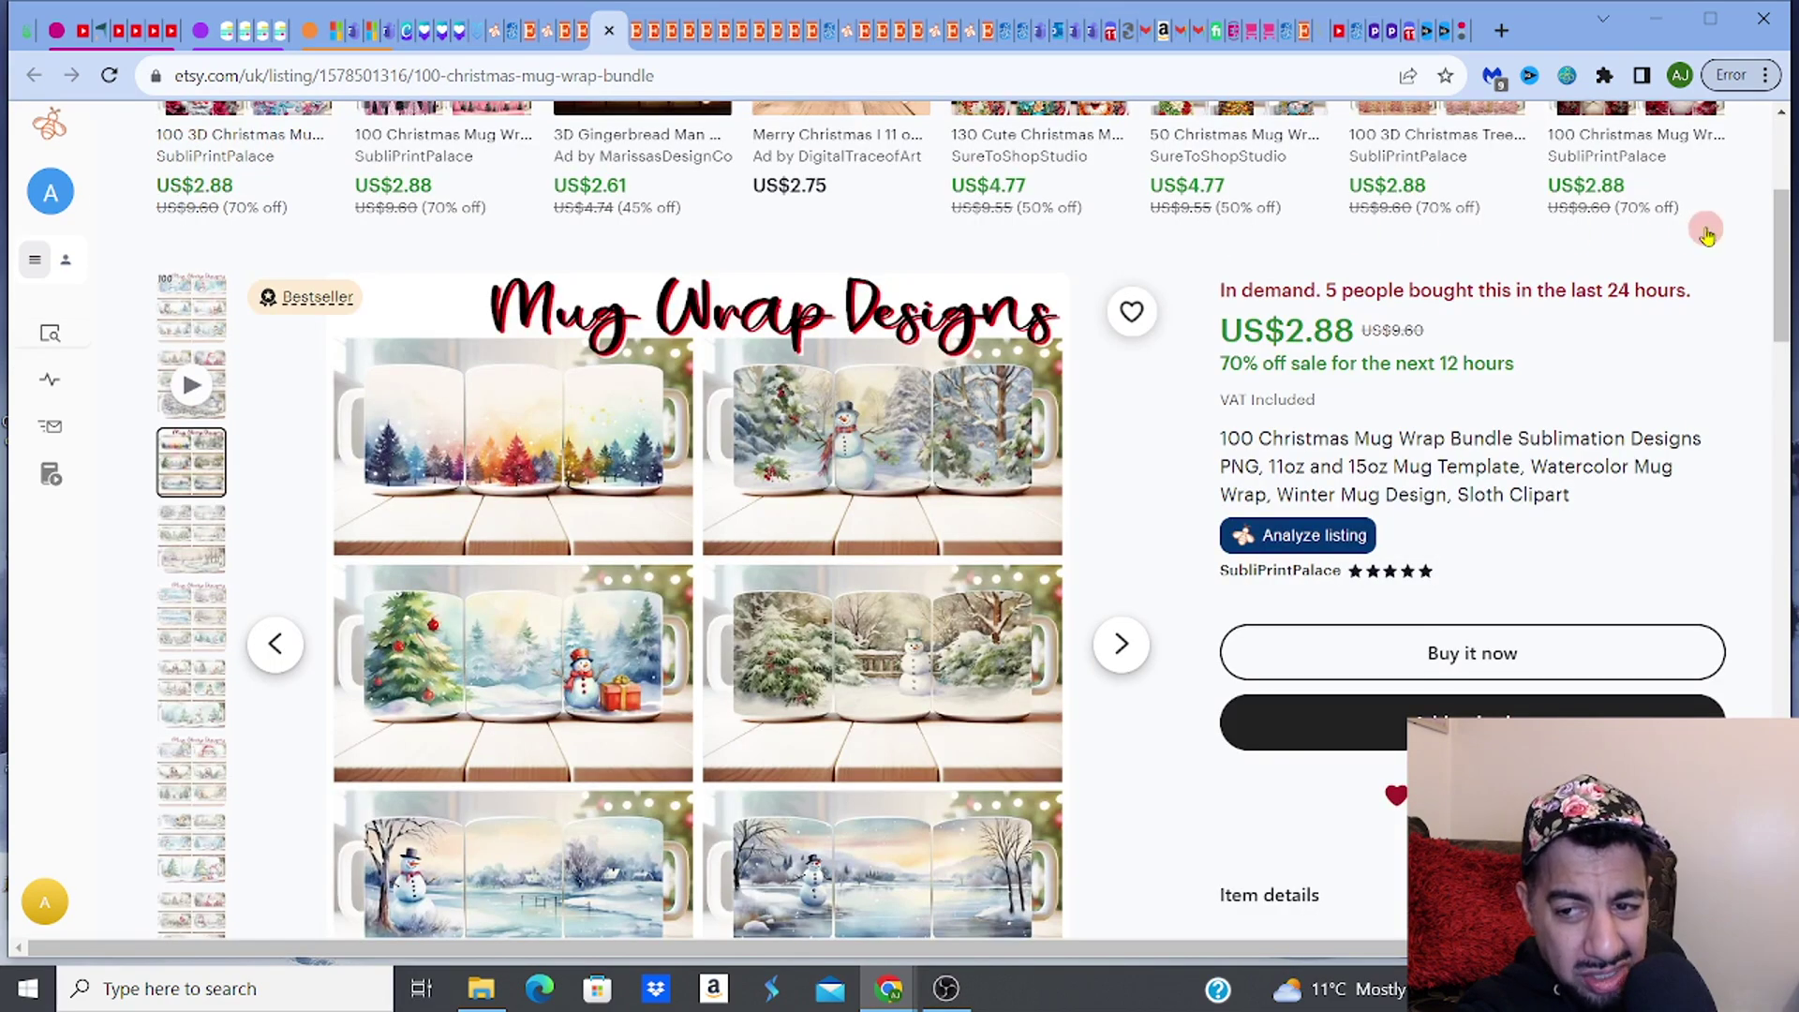
Step: Check the EverBee sales figures of the 100 Christmas Mug Wrap Bundle listing again and close the analysis
mouse_move(1782, 236)
mouse_down()
mouse_move(1781, 278)
mouse_move(1782, 246)
mouse_up()
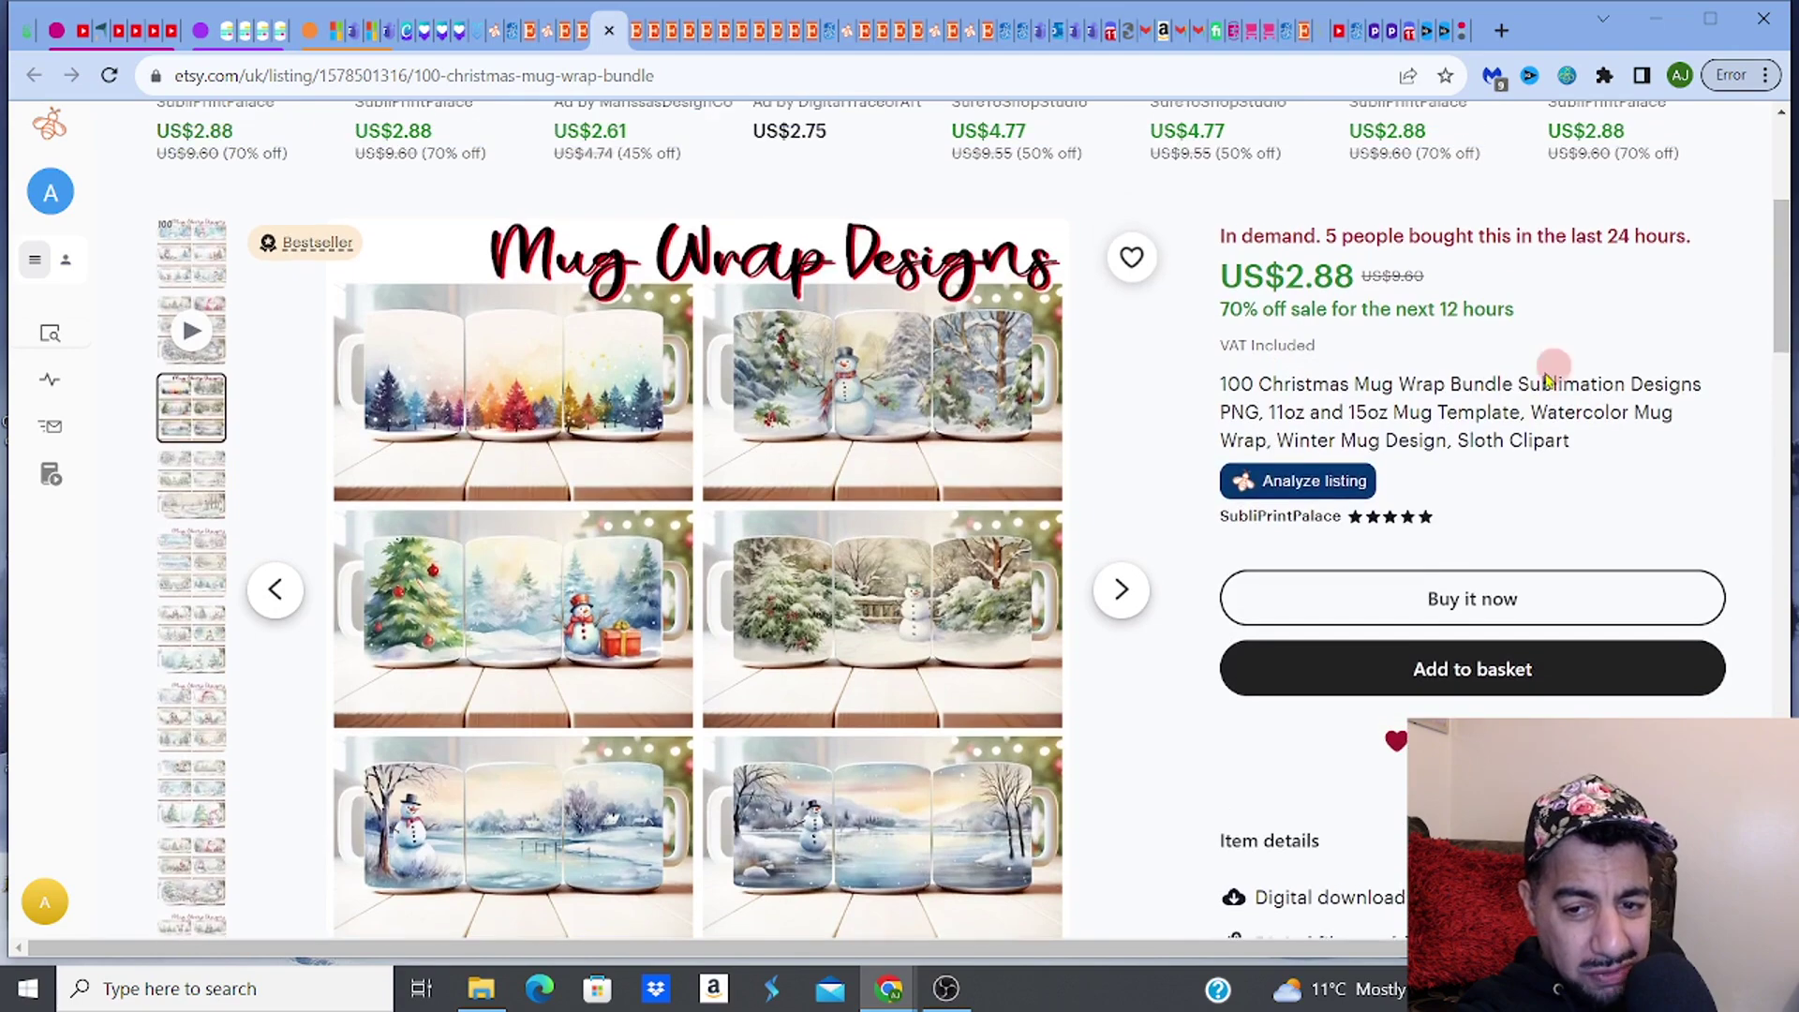
click(1346, 485)
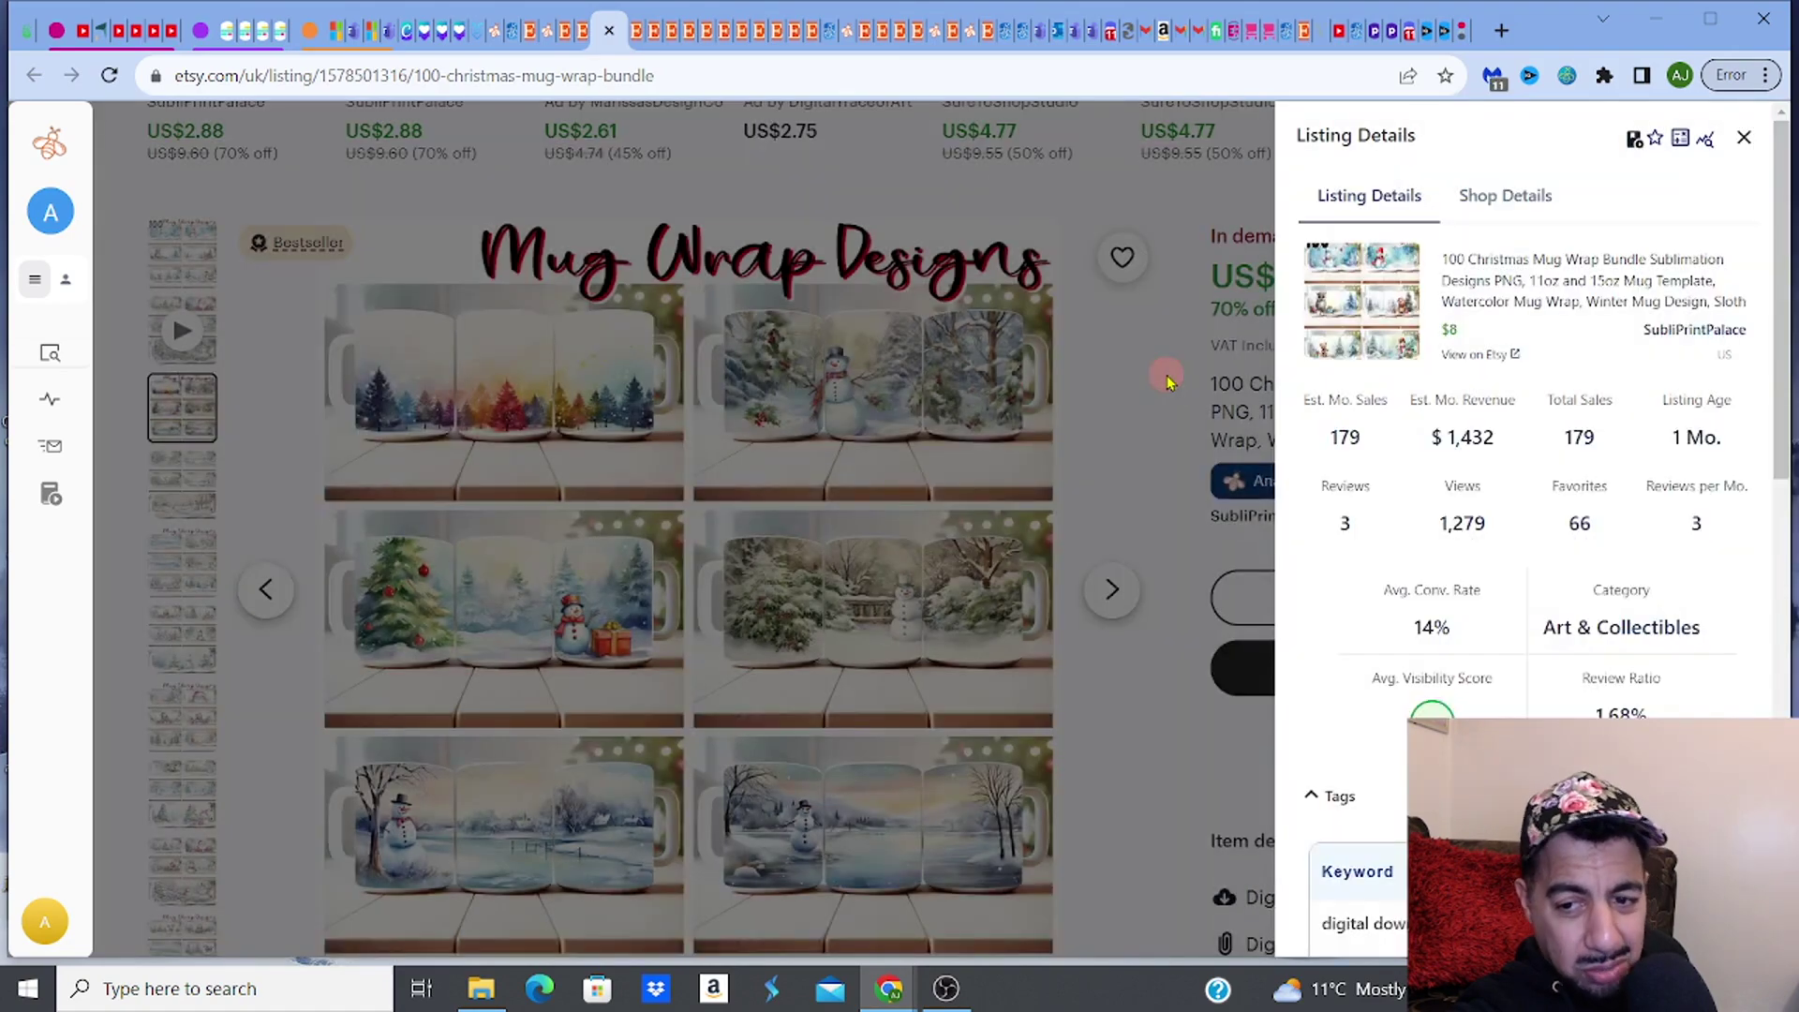
click(1169, 382)
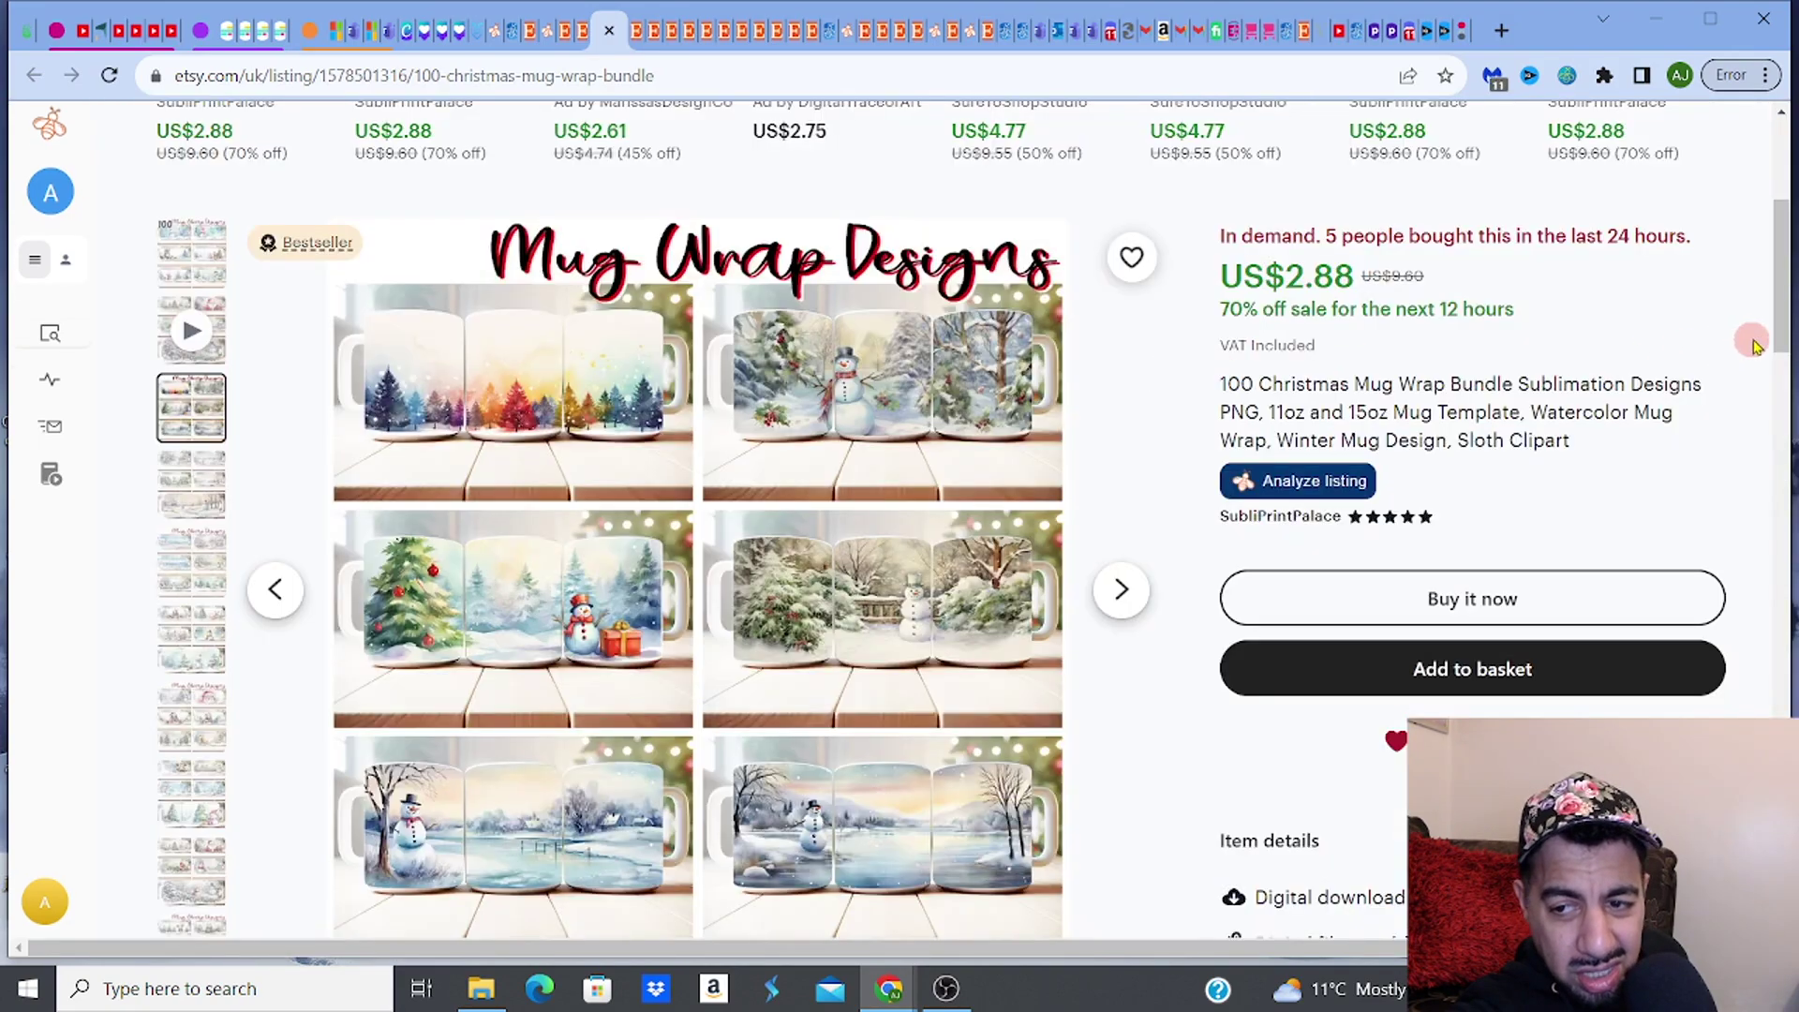
Step: Read the listing's shop reviews and its expanded full item description, and return to the mug wrap gallery
drag(1777, 343, 1765, 522)
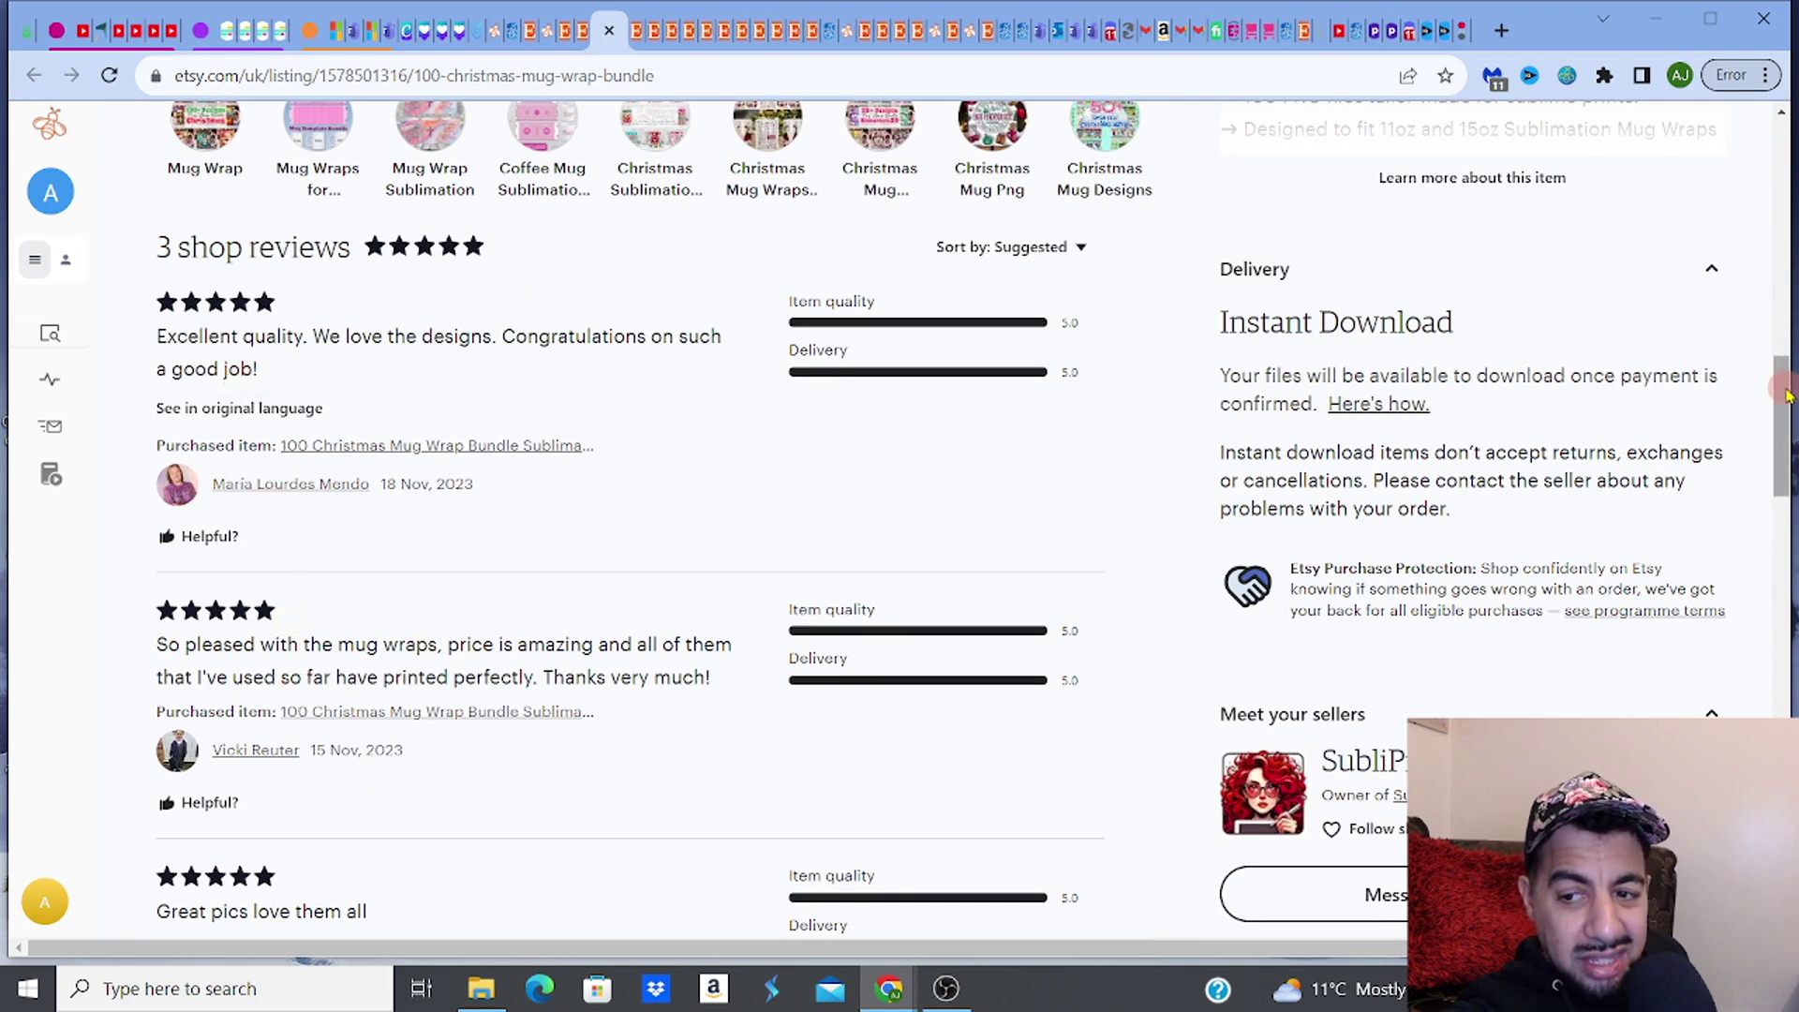
drag(1786, 396, 1734, 381)
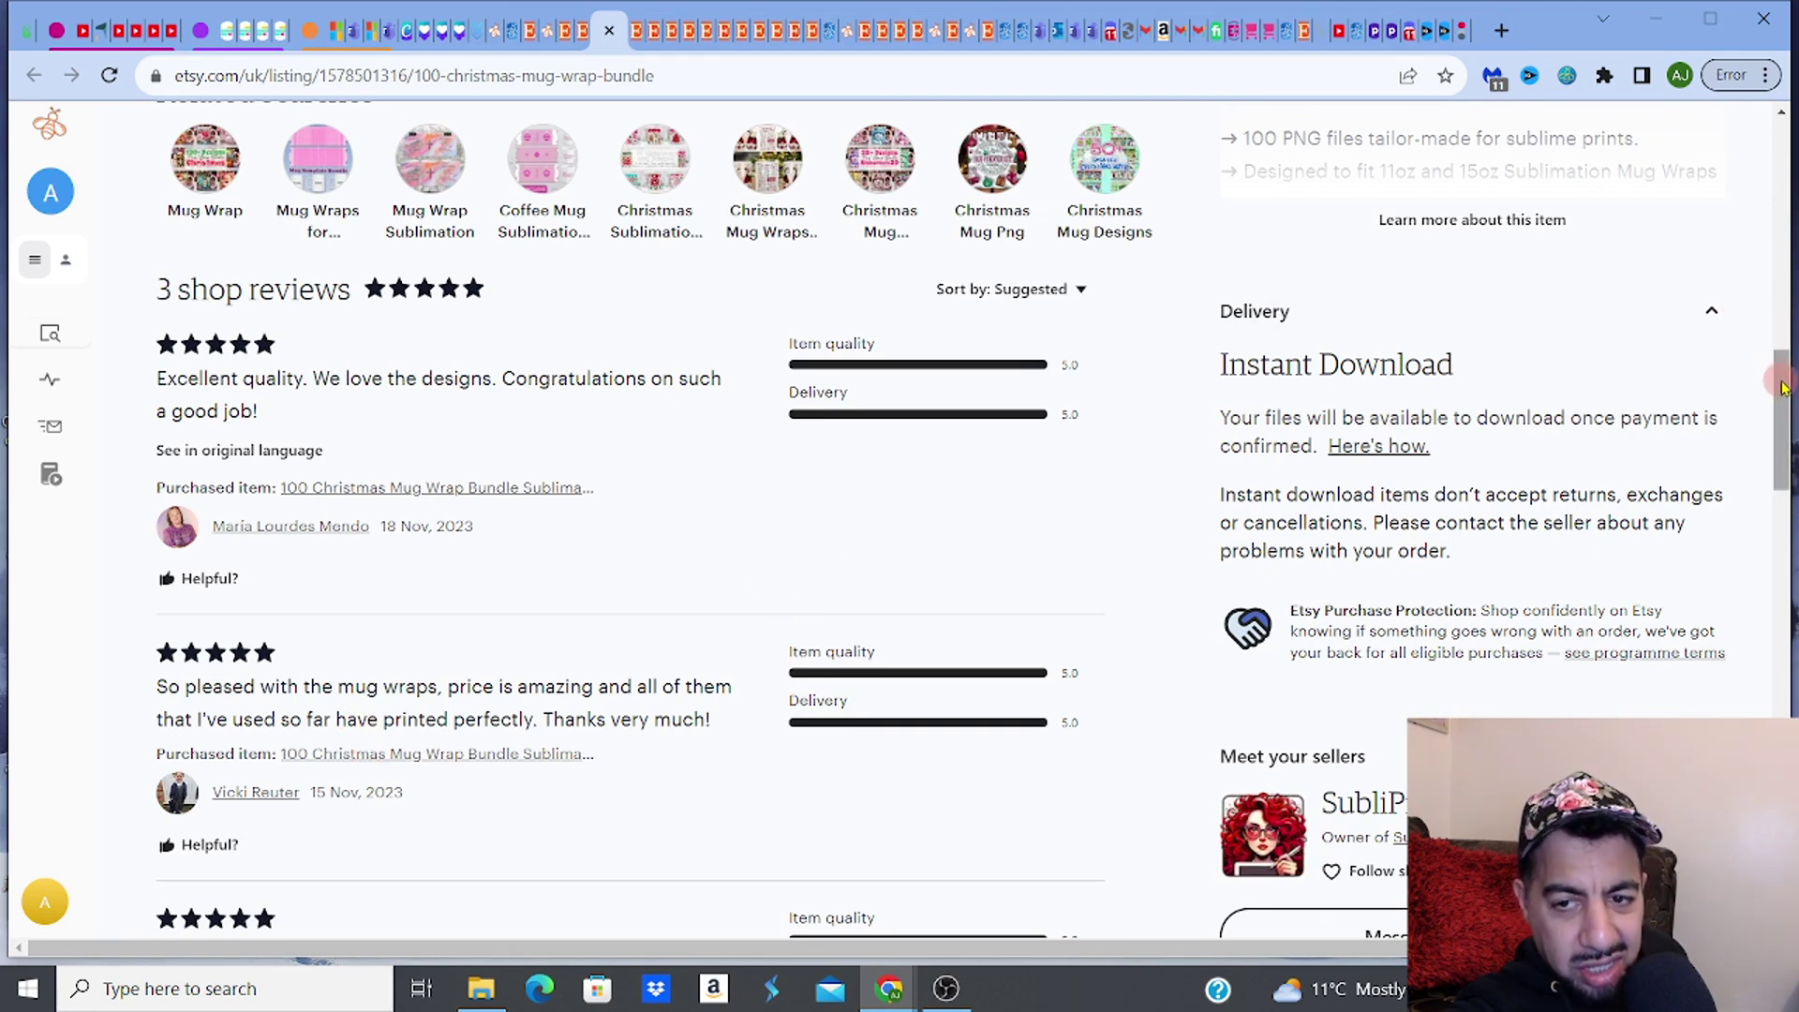
drag(1769, 386, 1766, 340)
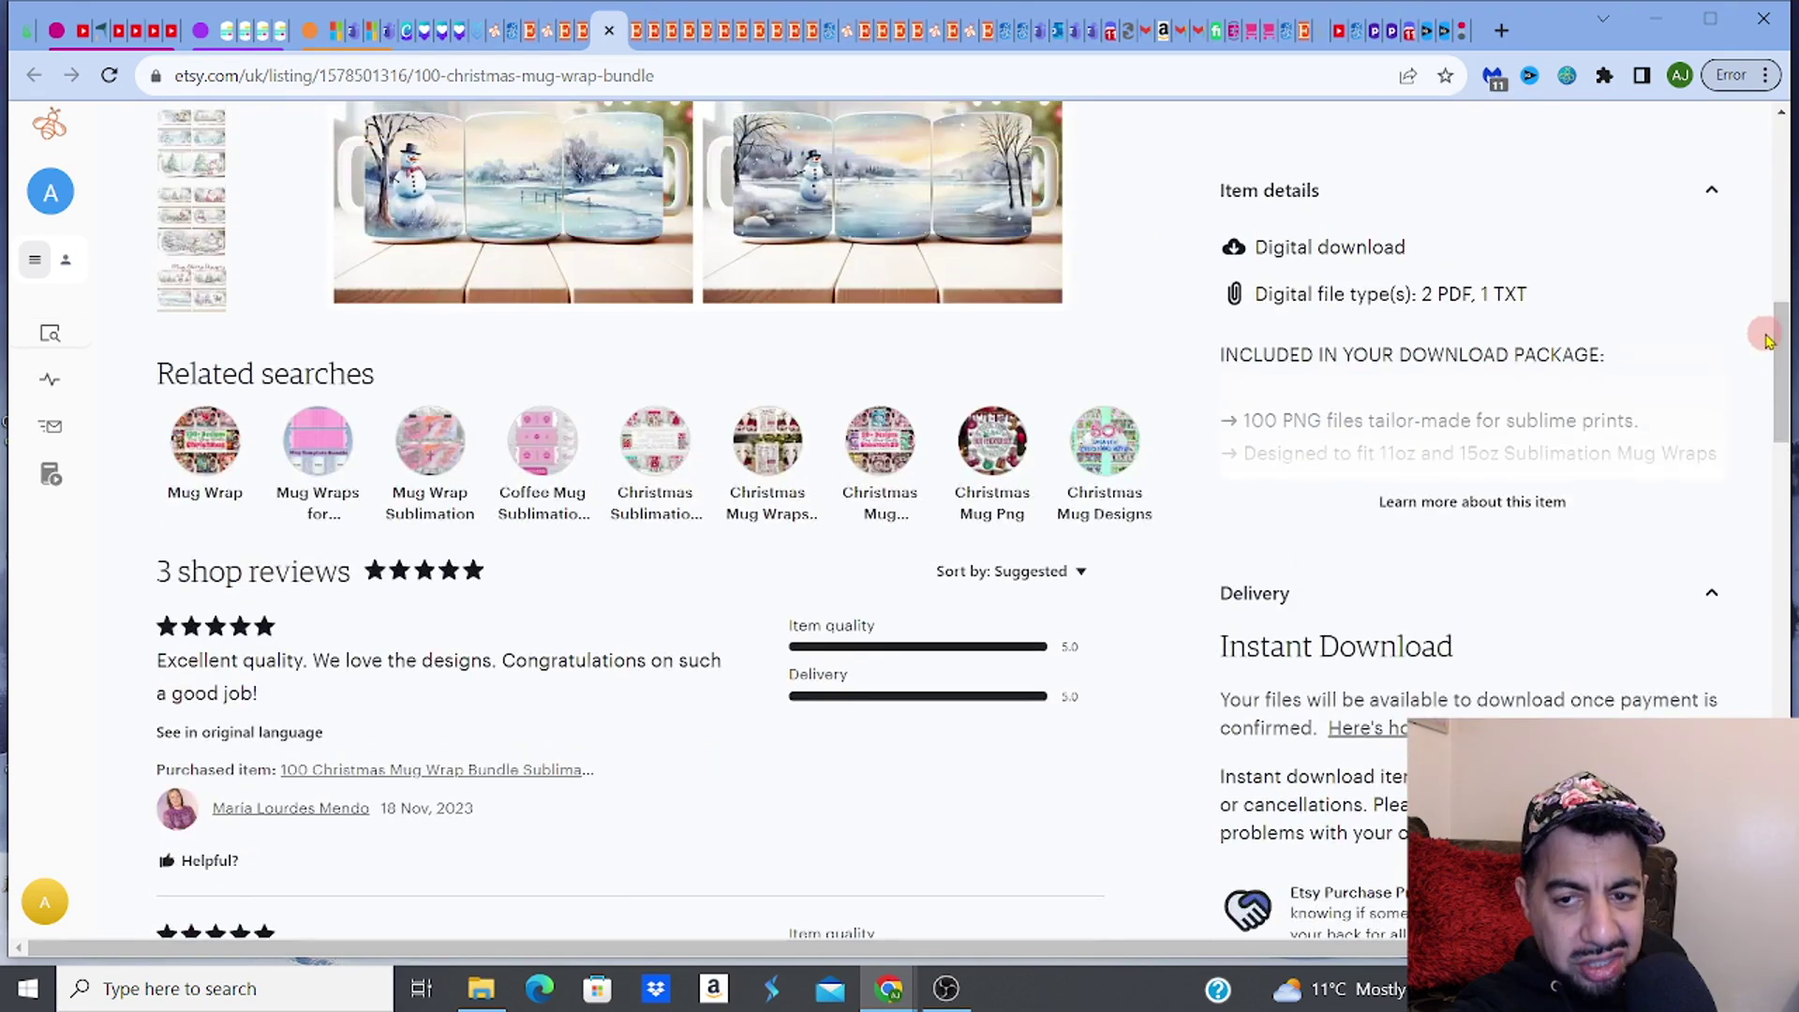
click(1479, 509)
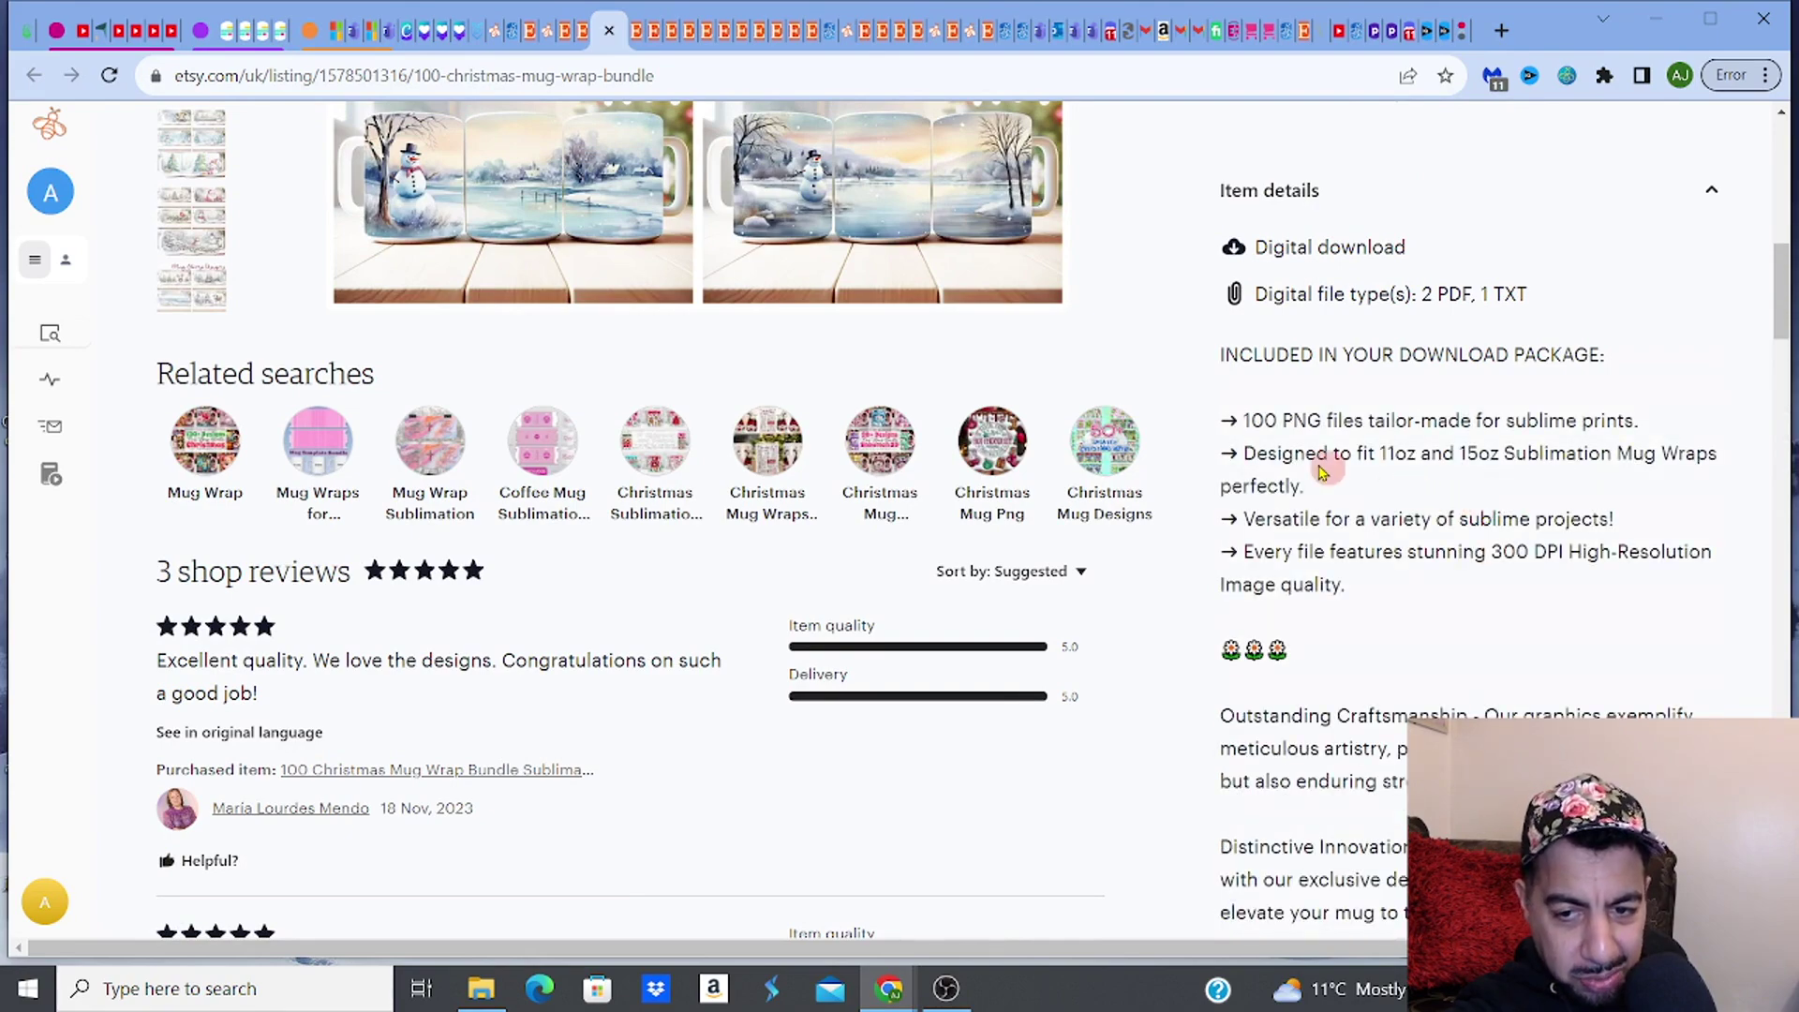
drag(1788, 282, 1769, 355)
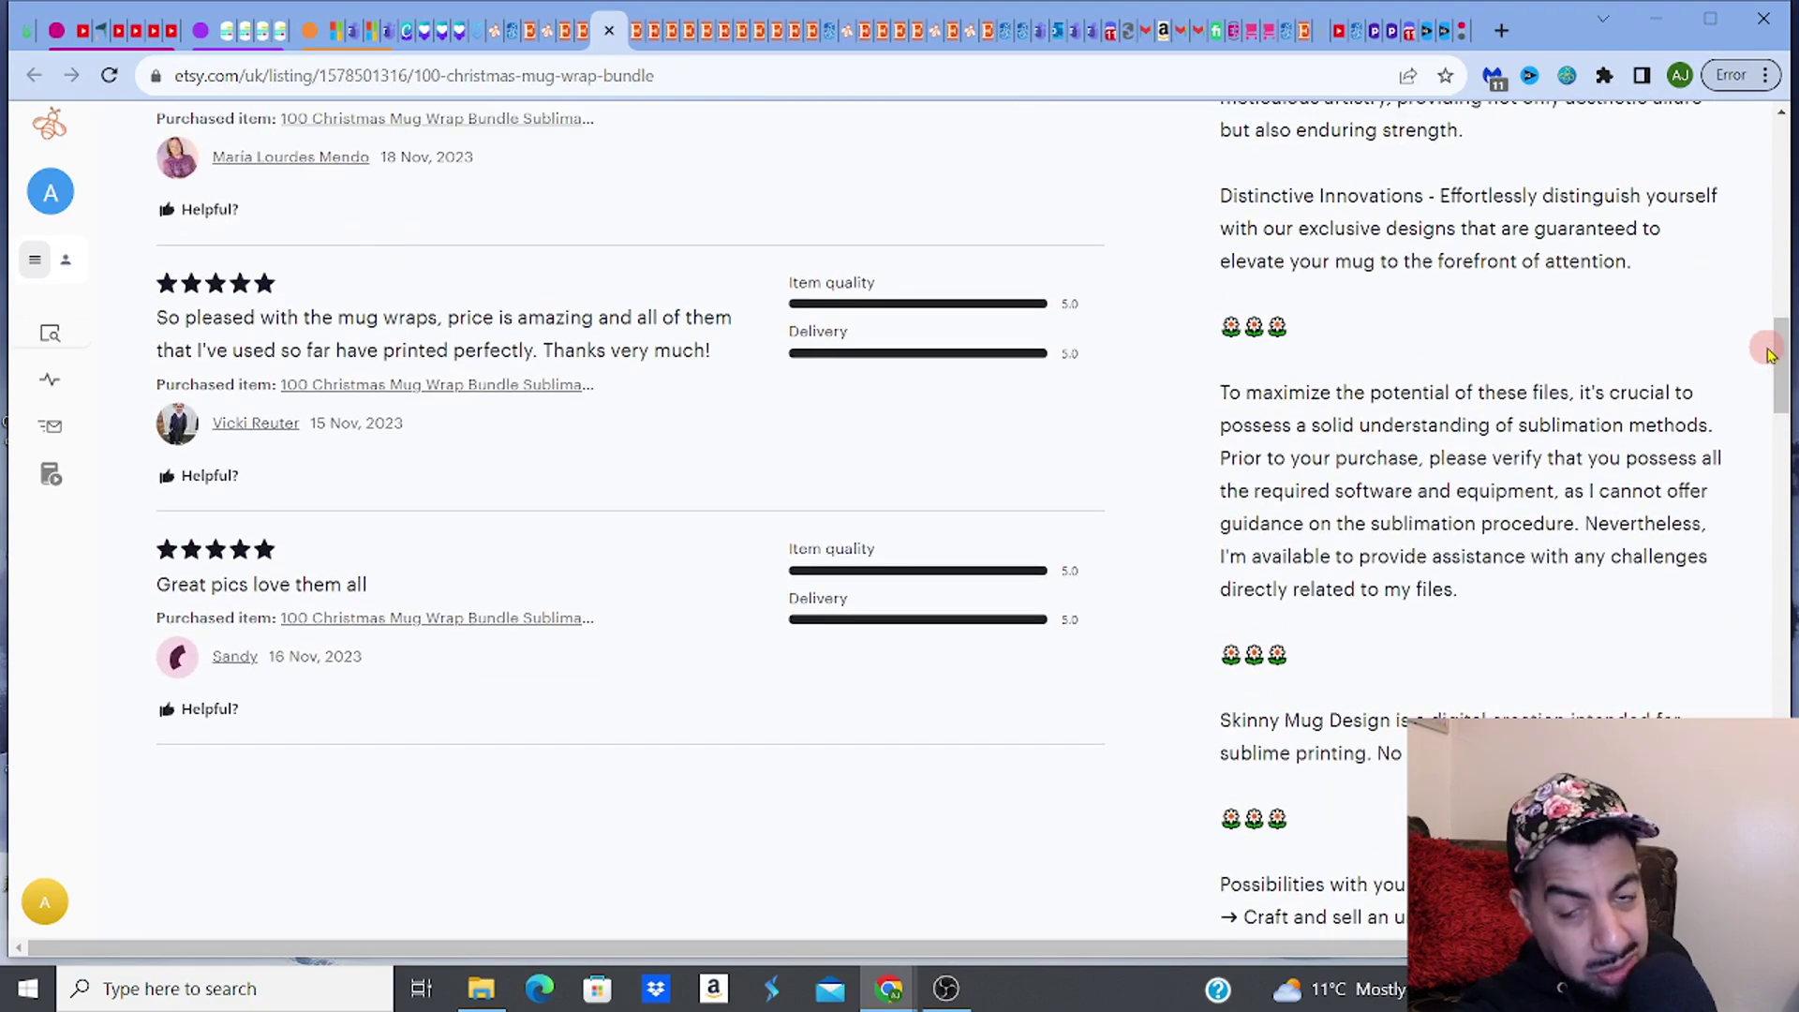
drag(1782, 356, 1761, 227)
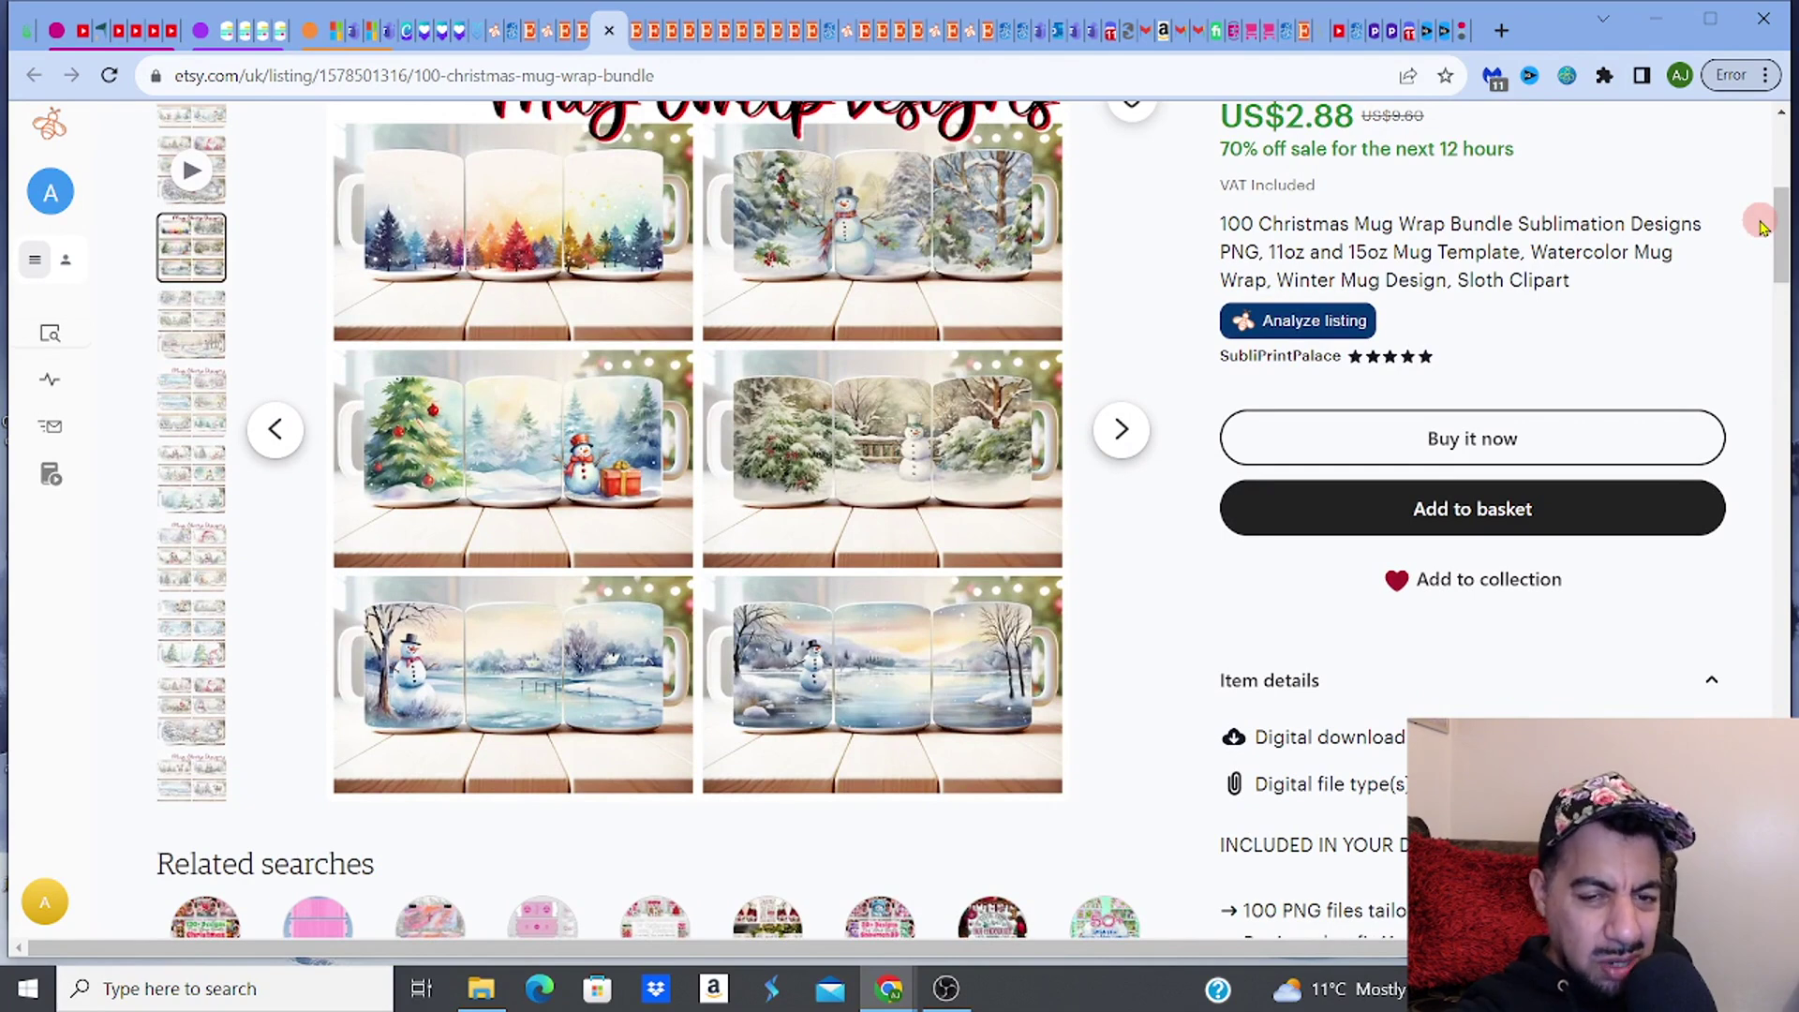
Step: Switch to EverBee's Keyword Research page and search for the keyword "mug wrap christmas"
click(550, 38)
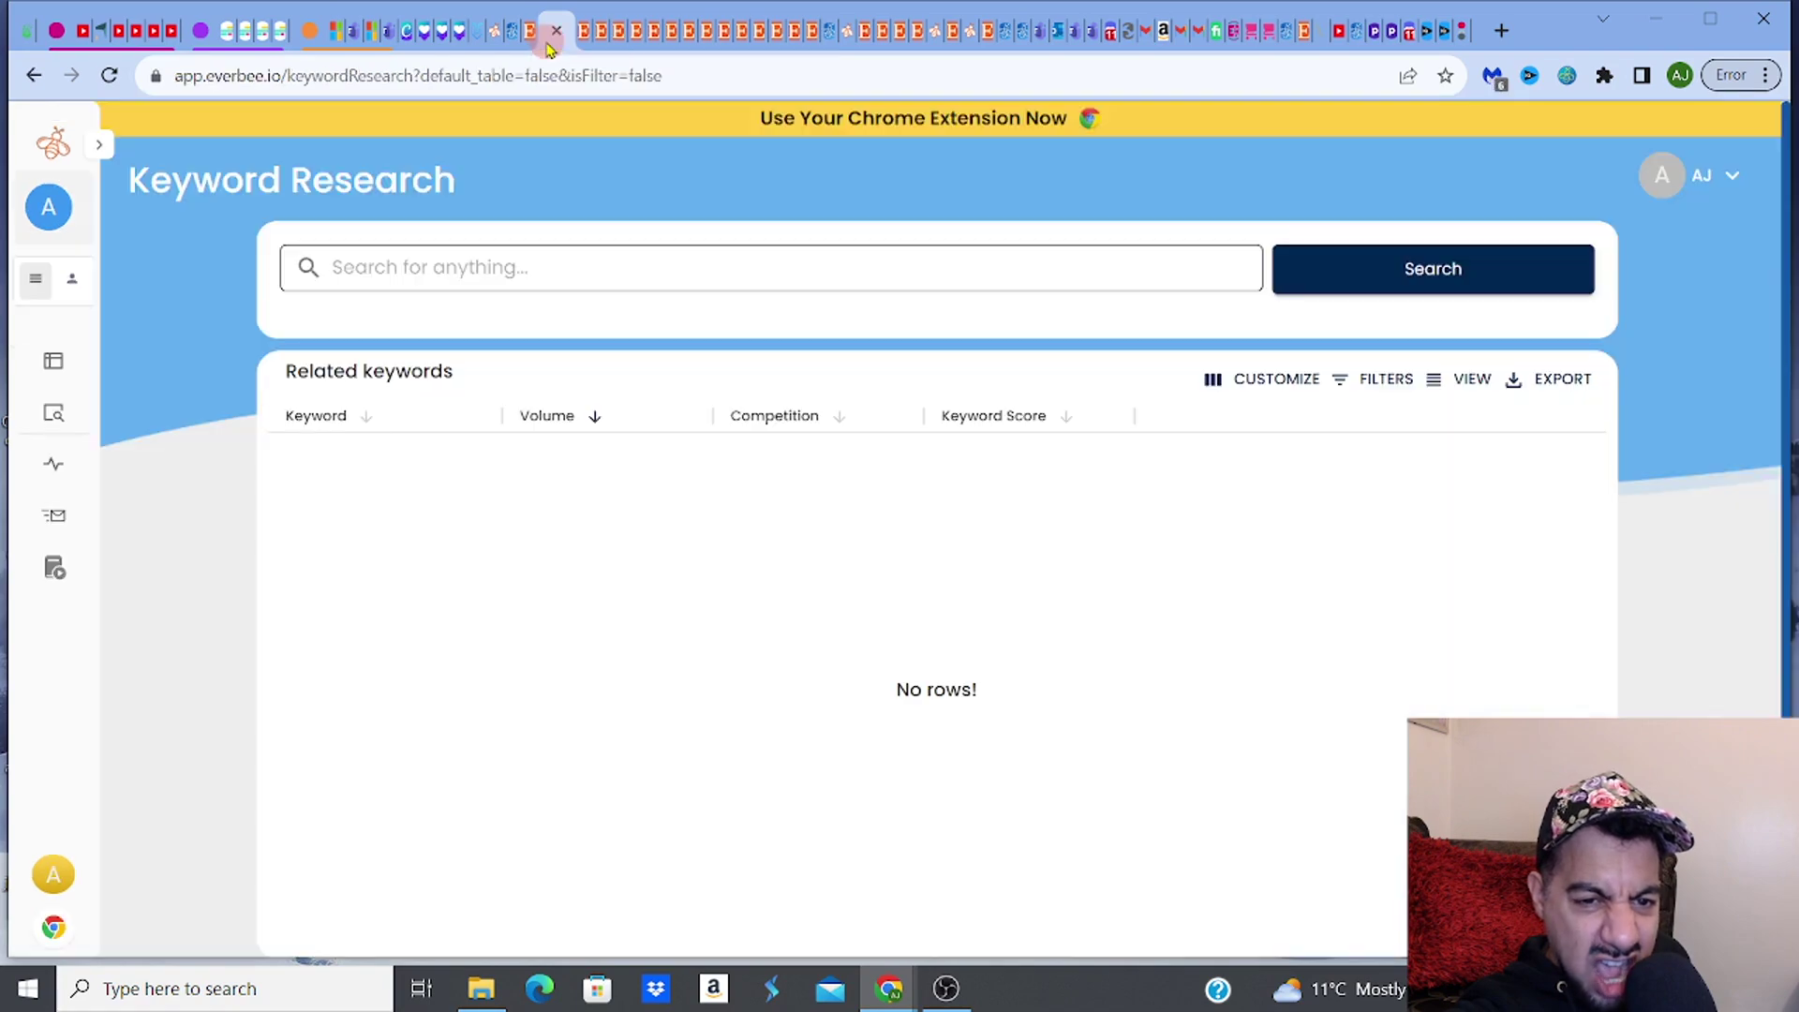
click(483, 259)
text(mug )
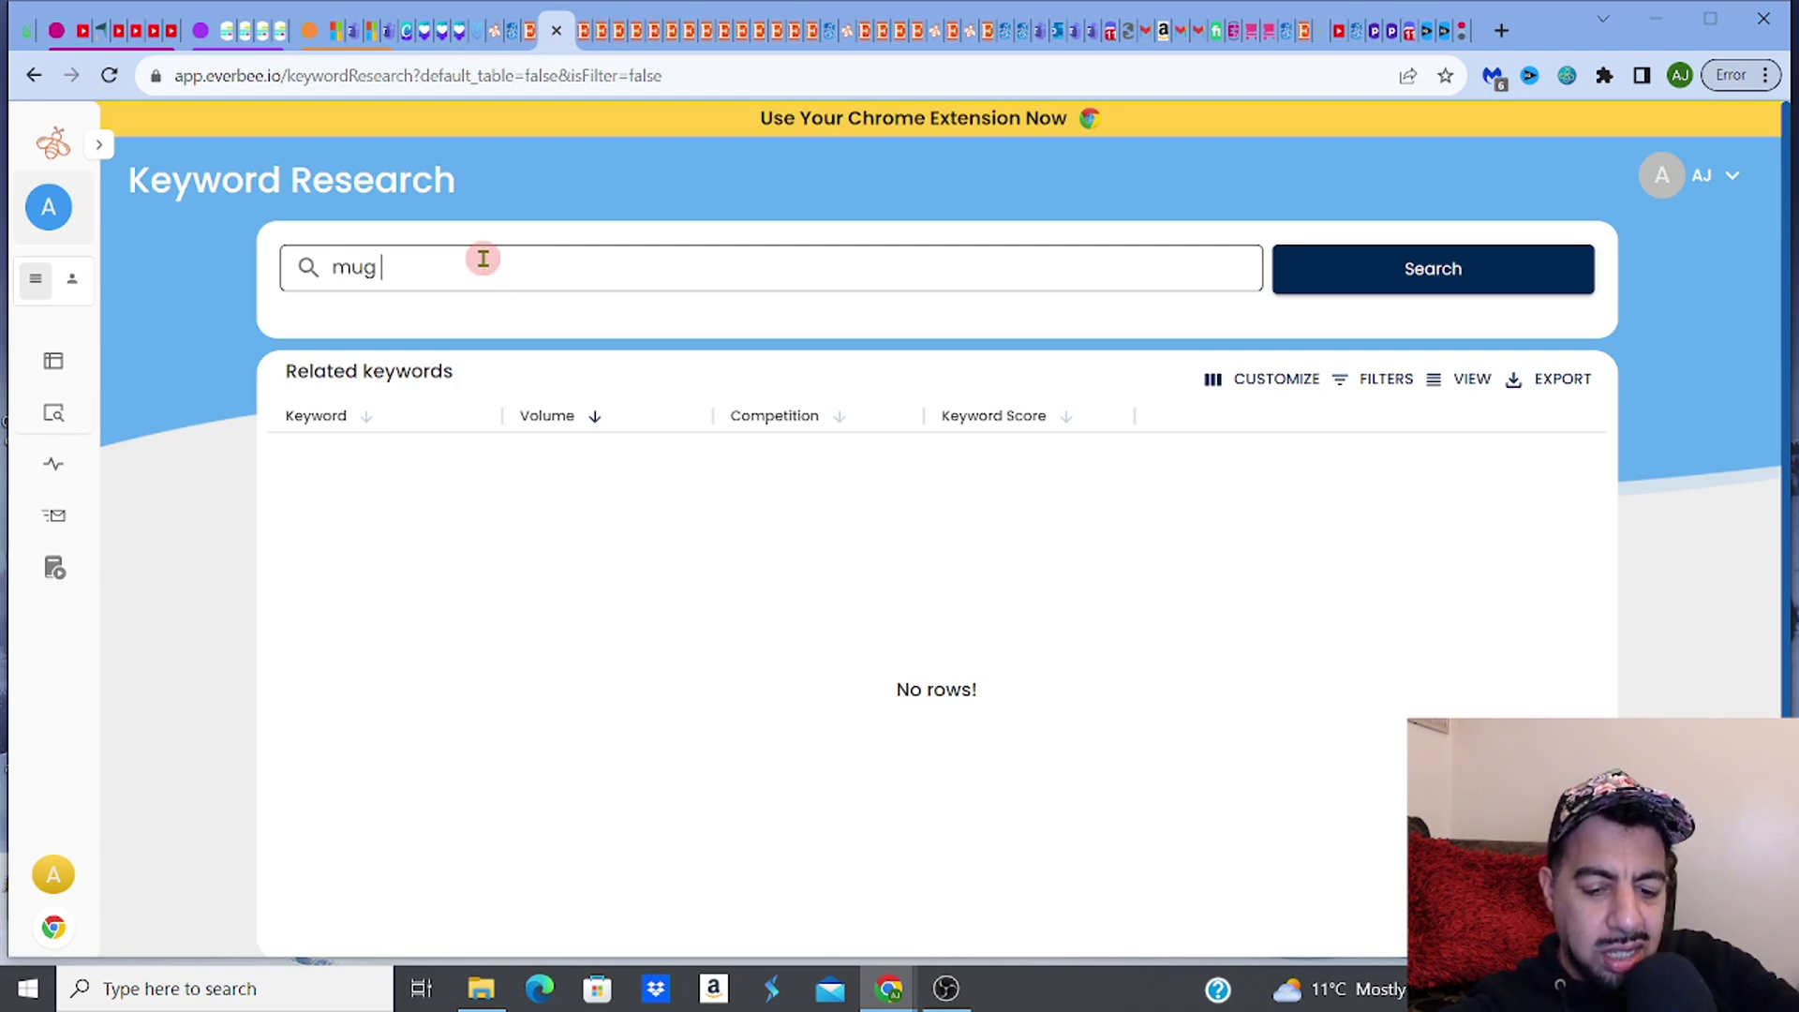
text(wr)
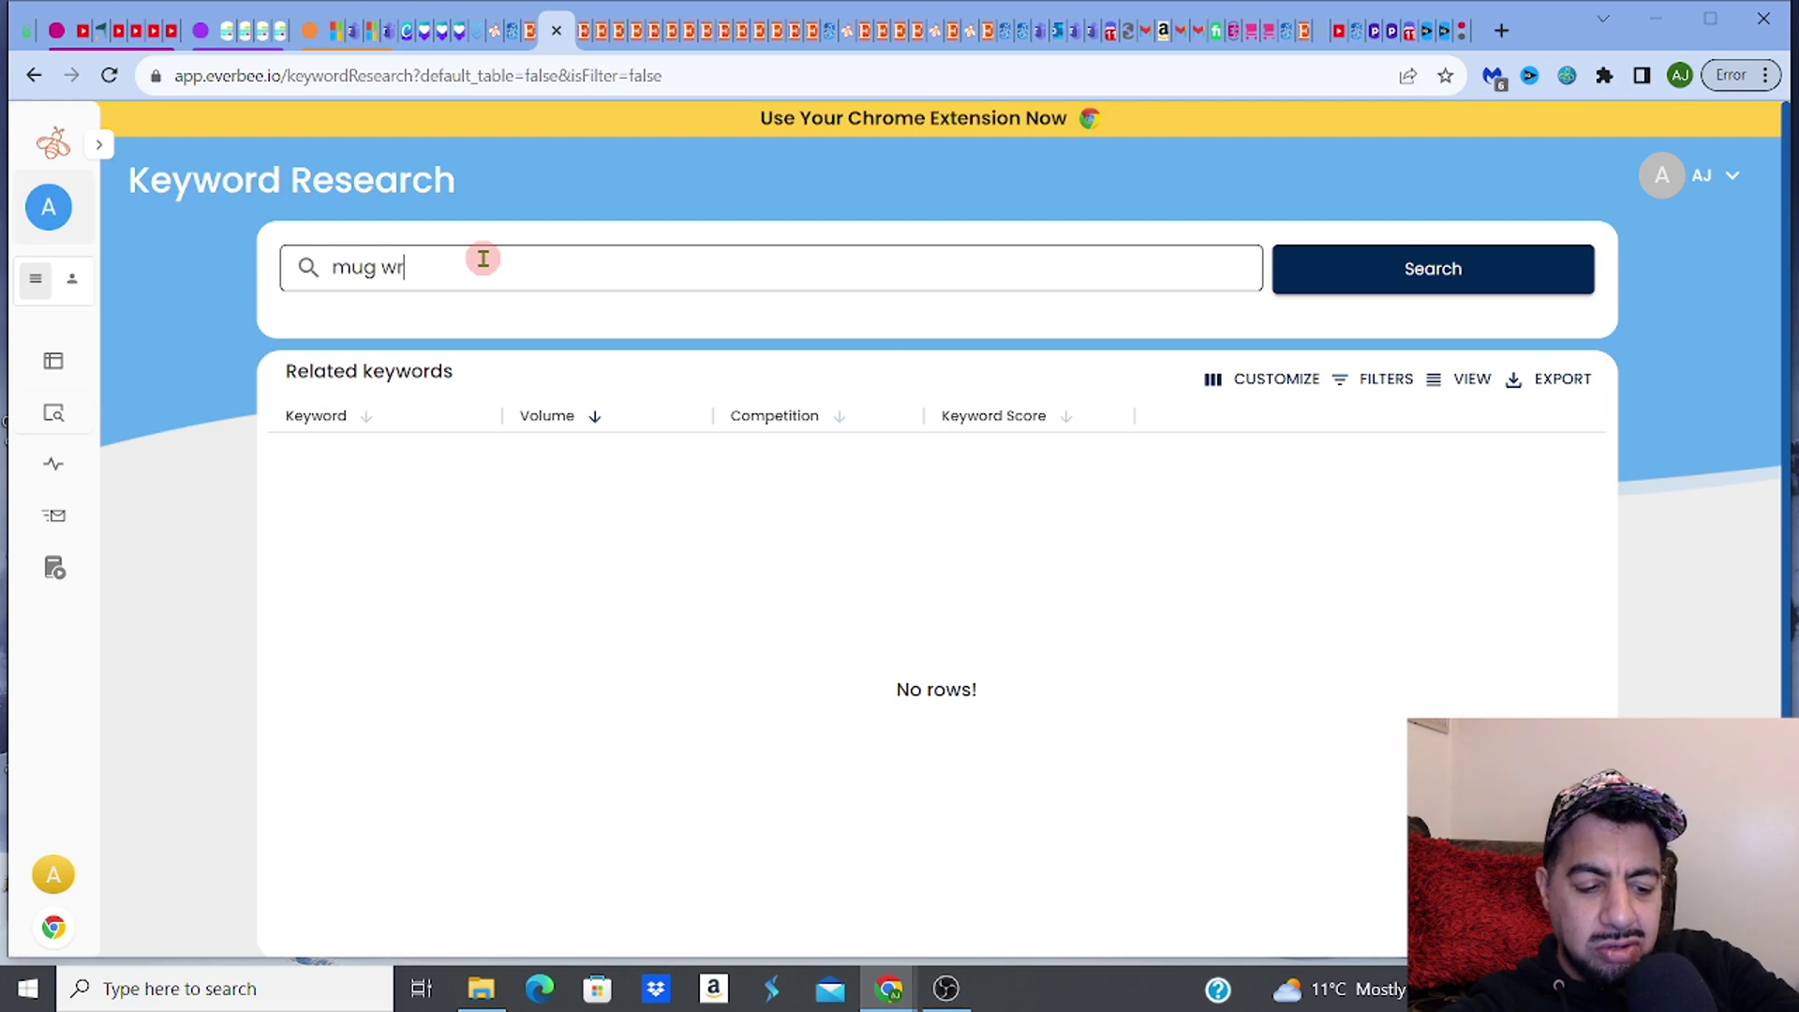
text(ap ch)
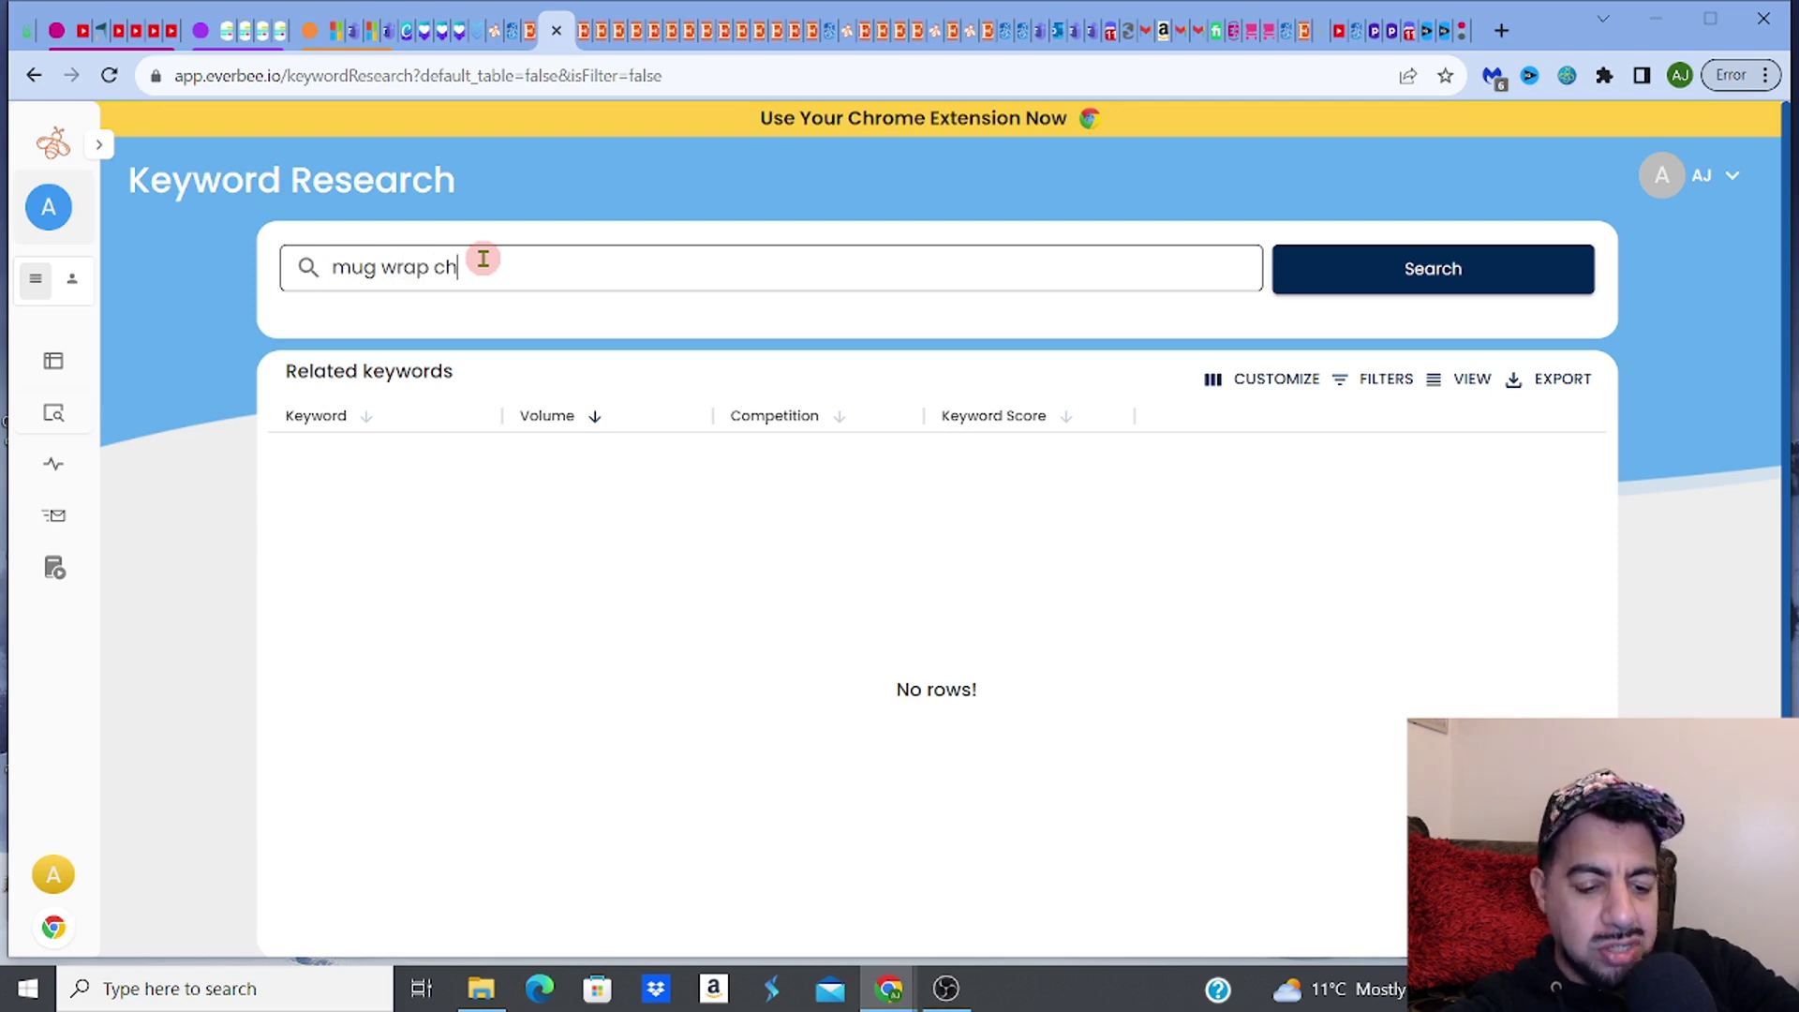
text(ristmas)
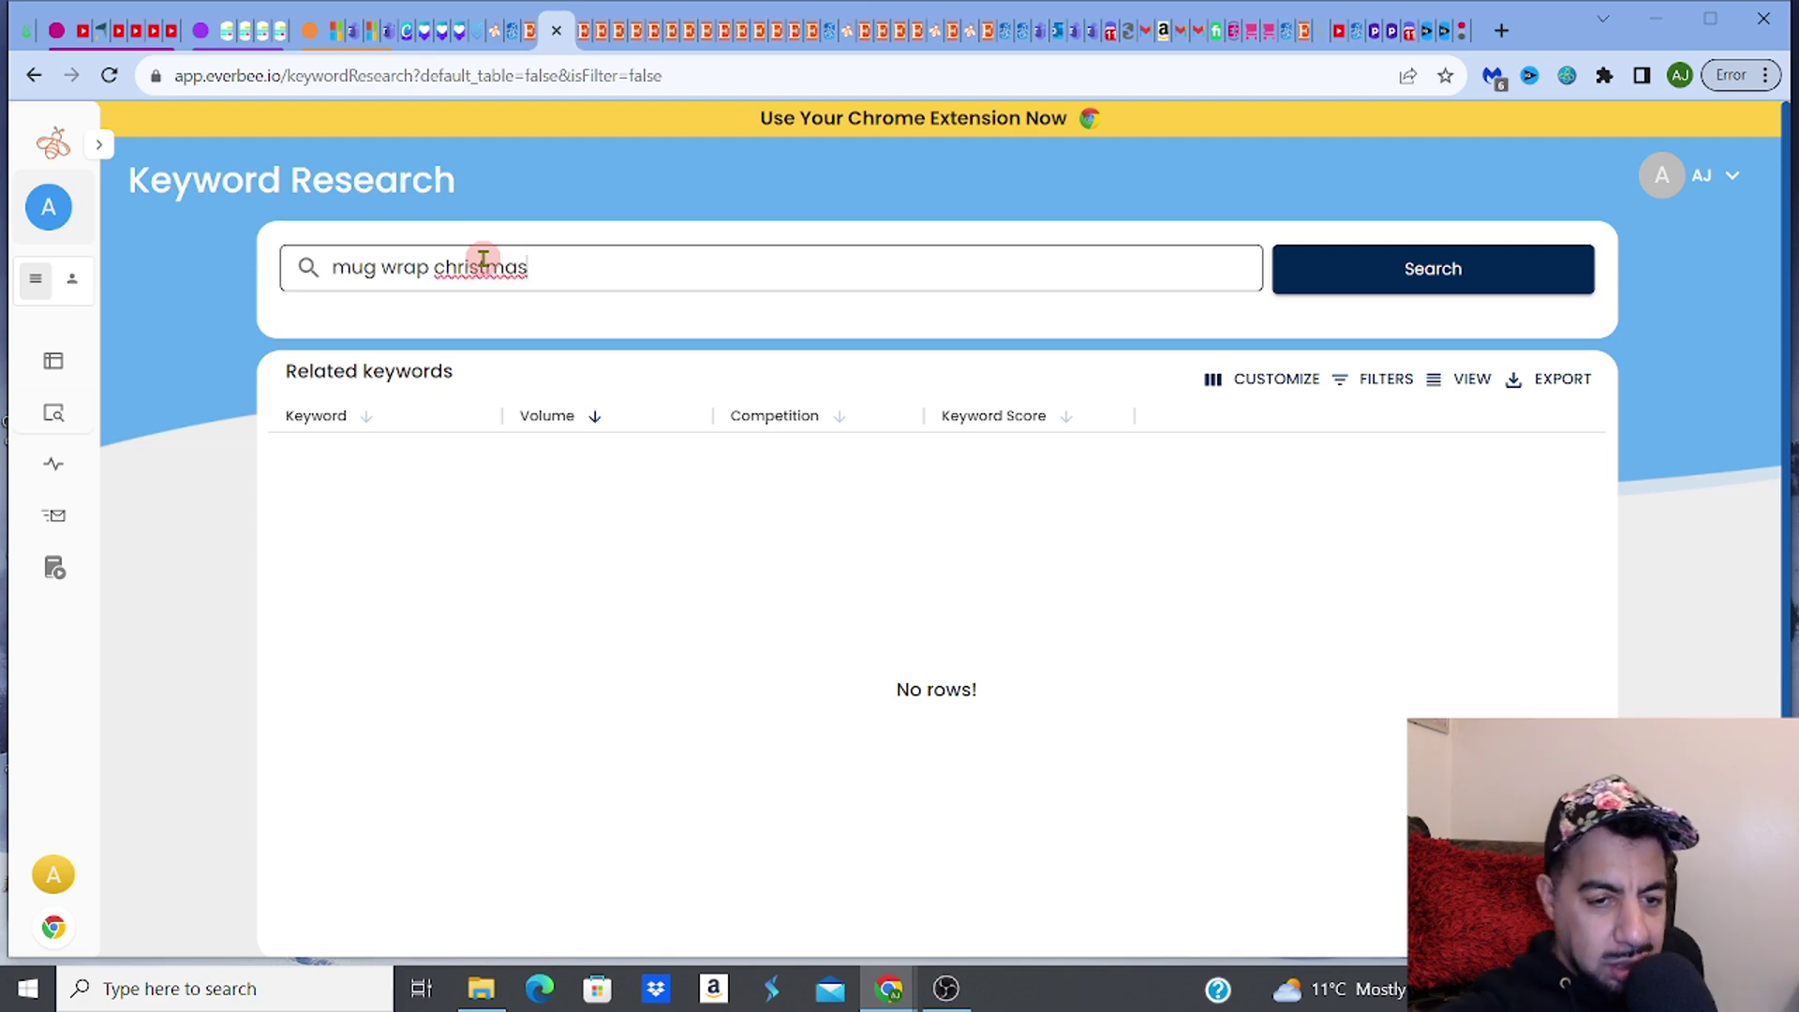
click(1392, 268)
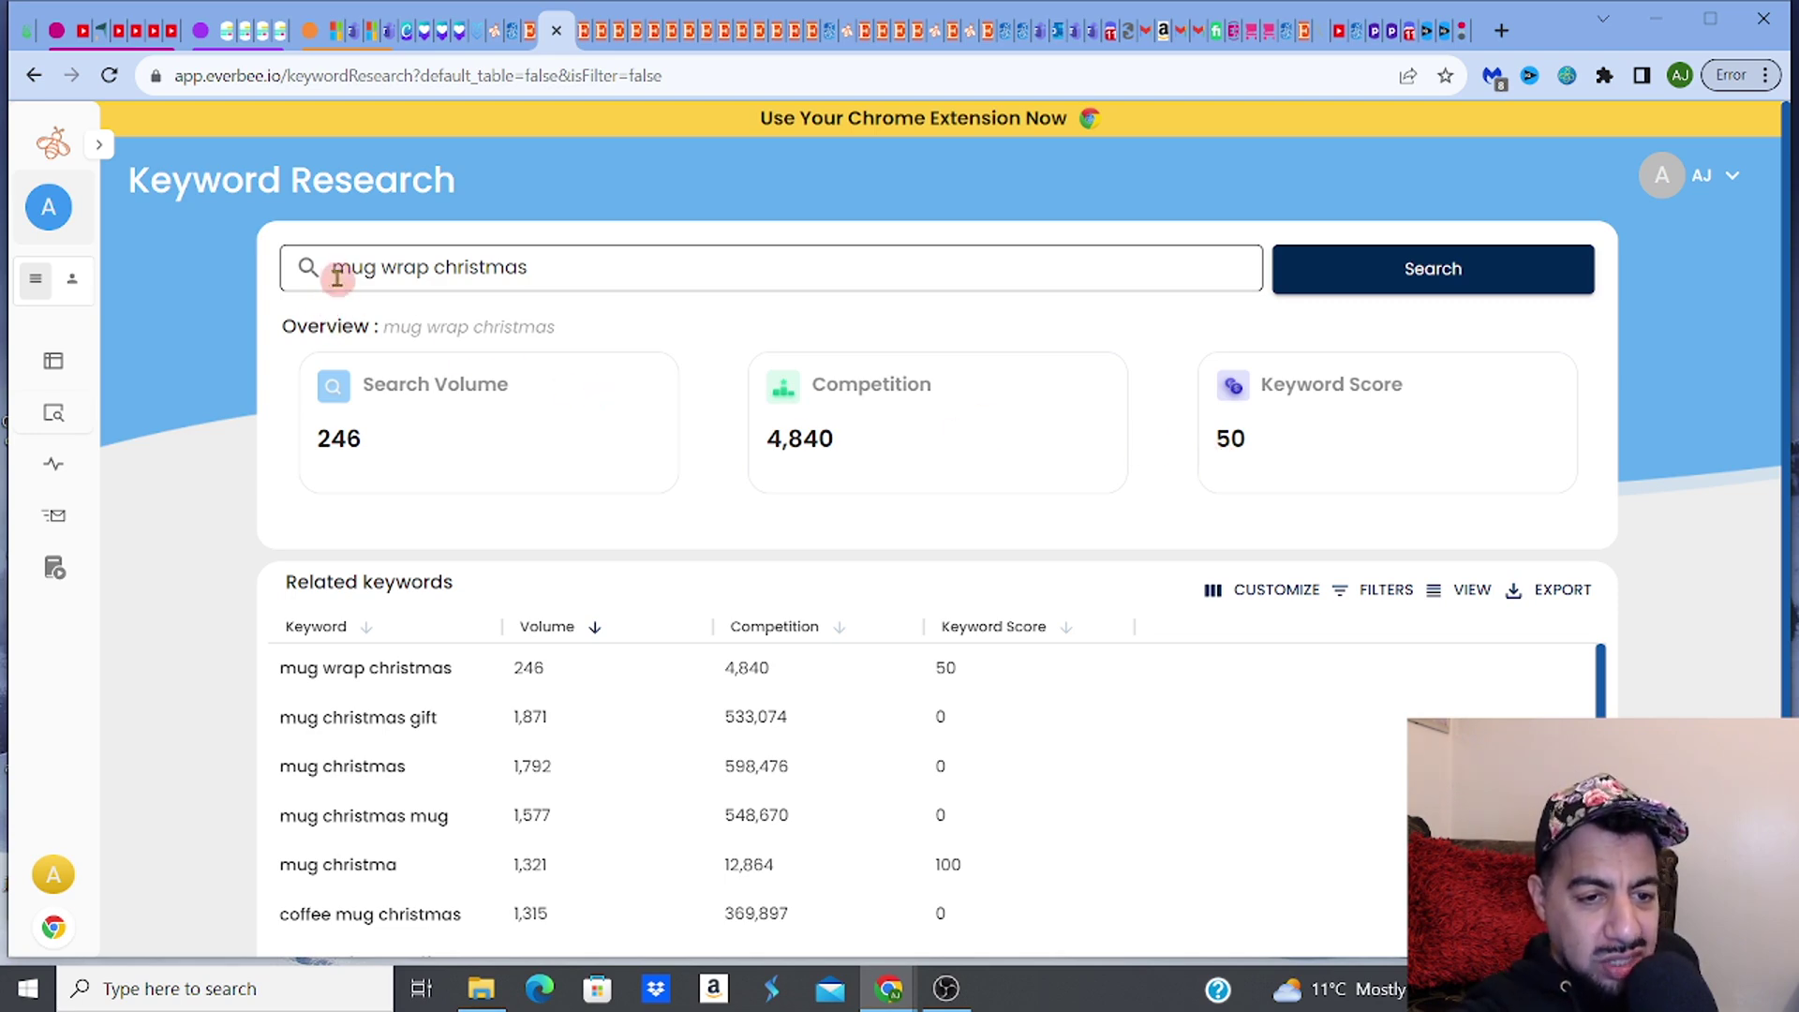
Step: Copy the searched phrase "mug wrap christmas" and expand EverBee's navigation sidebar
drag(334, 268, 515, 265)
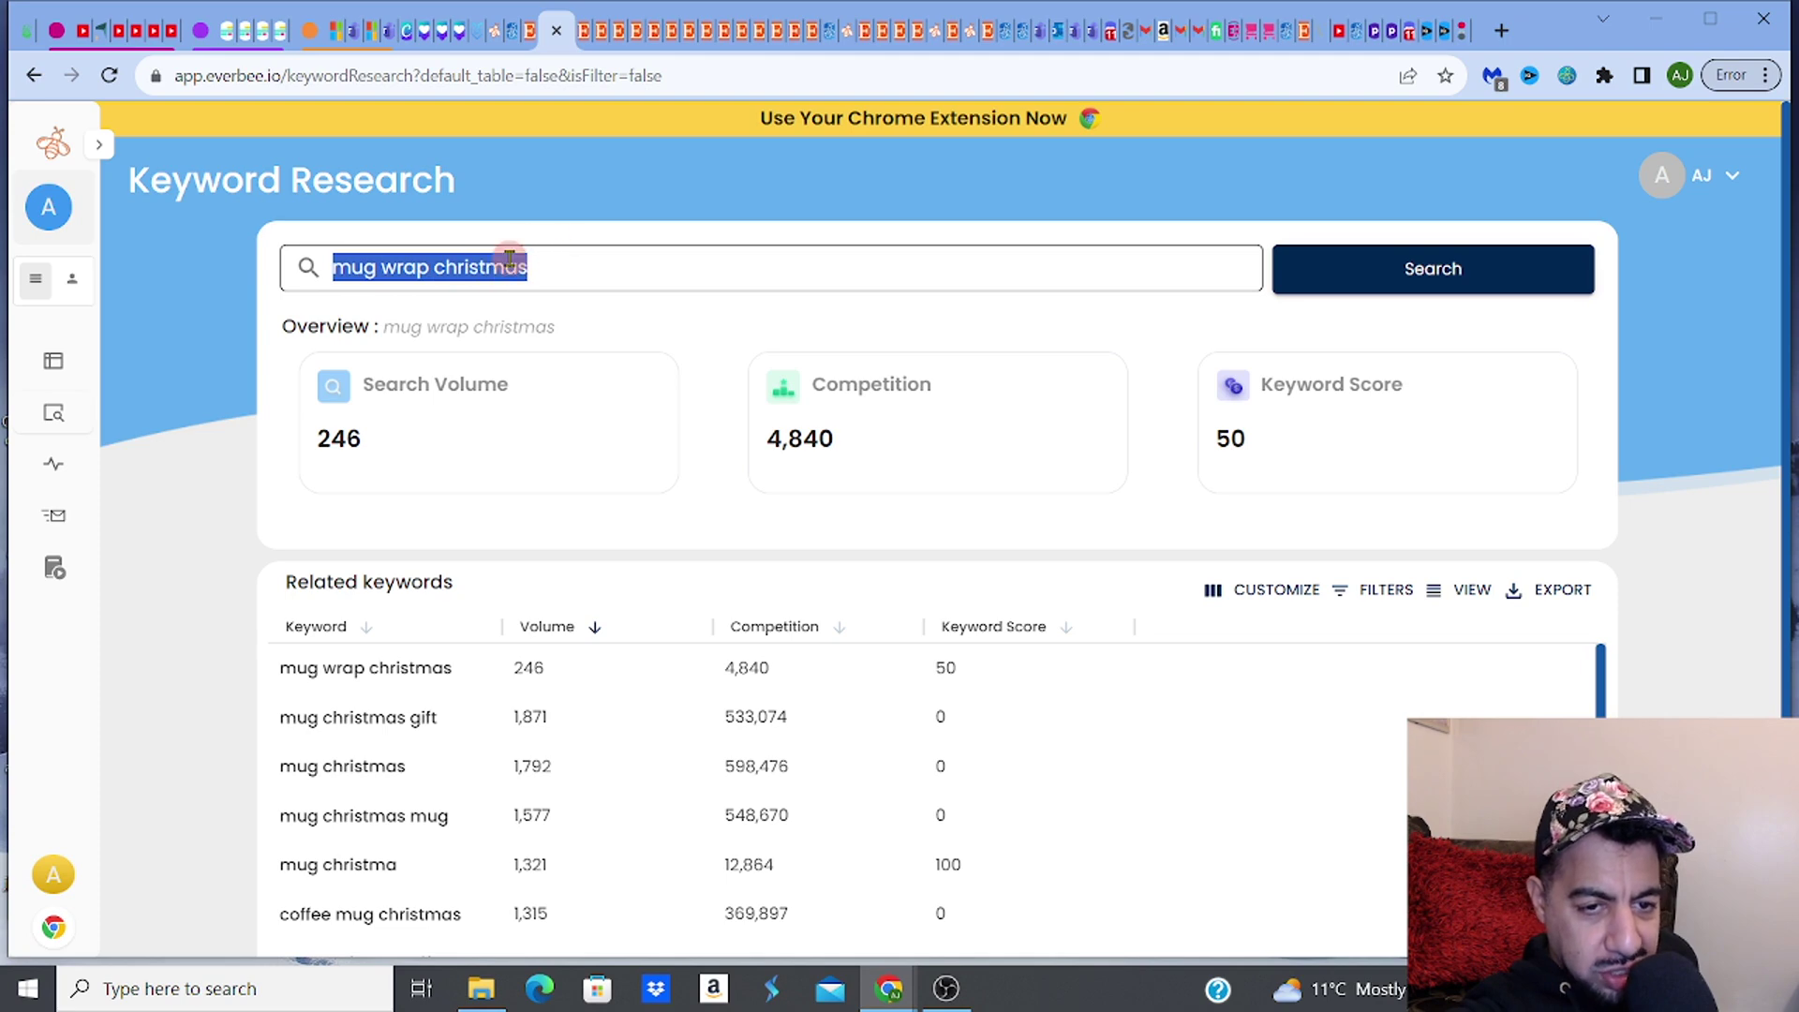
right_click(514, 267)
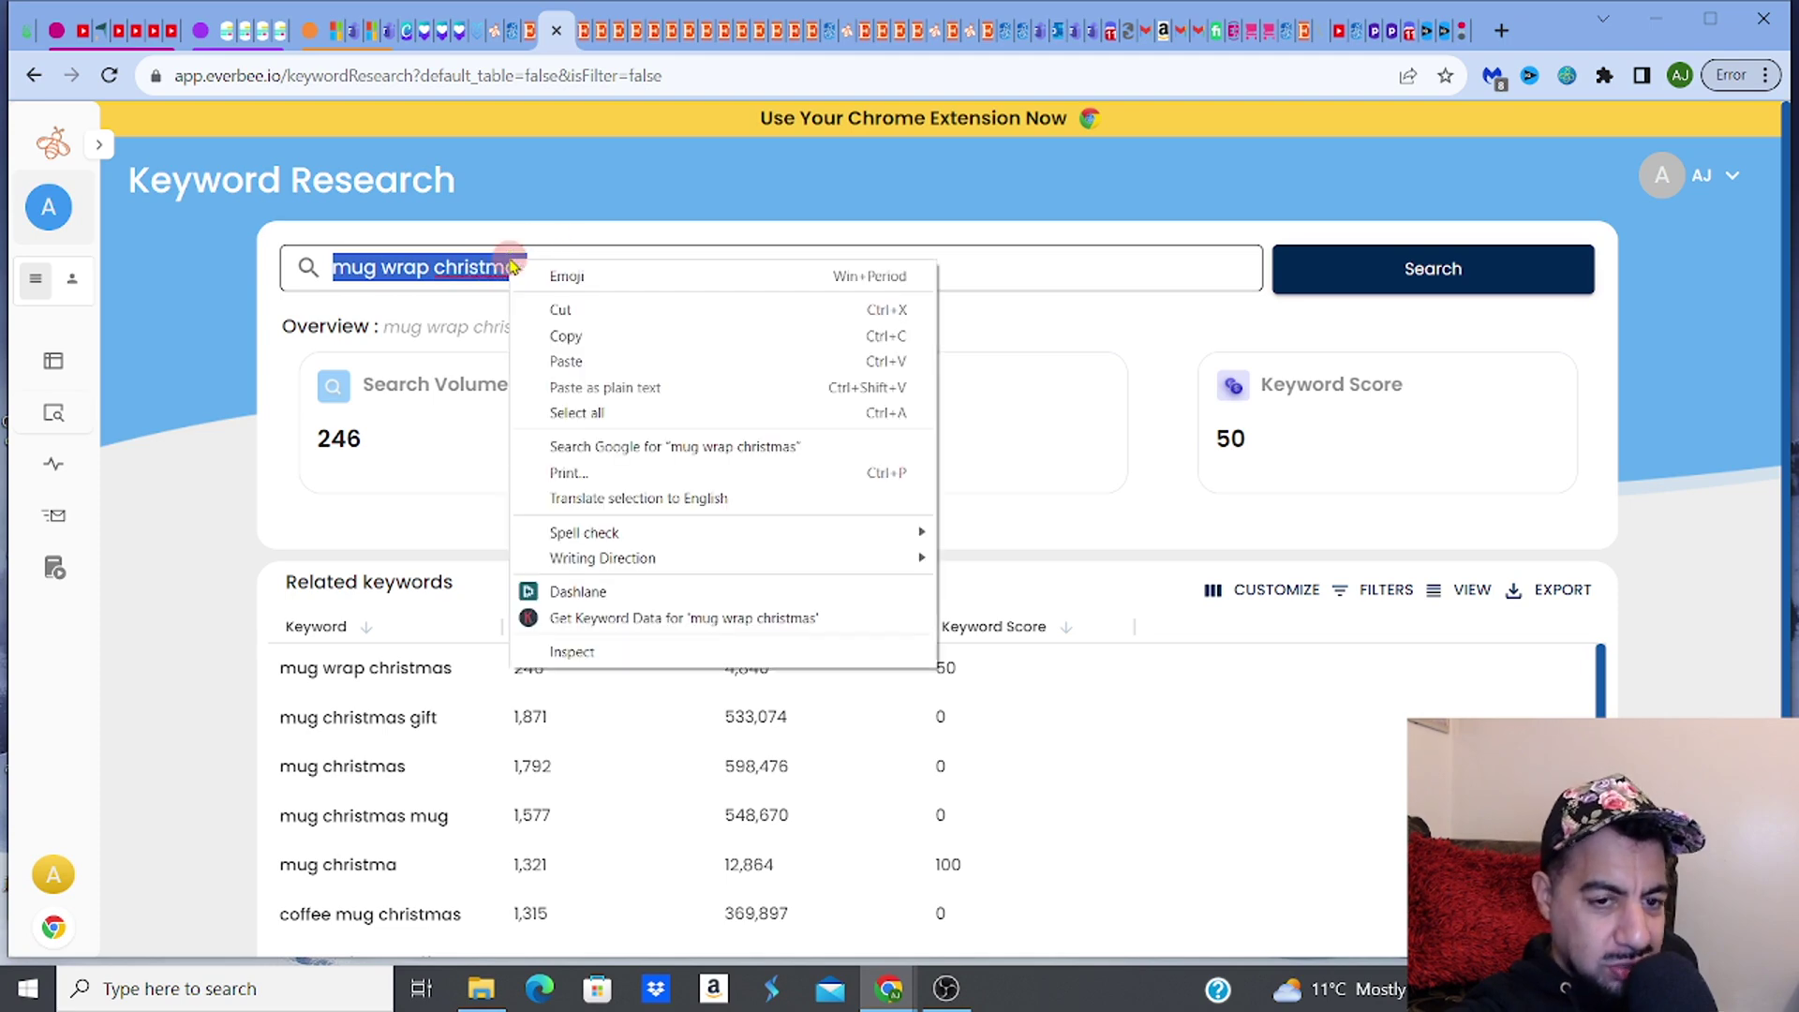
click(563, 337)
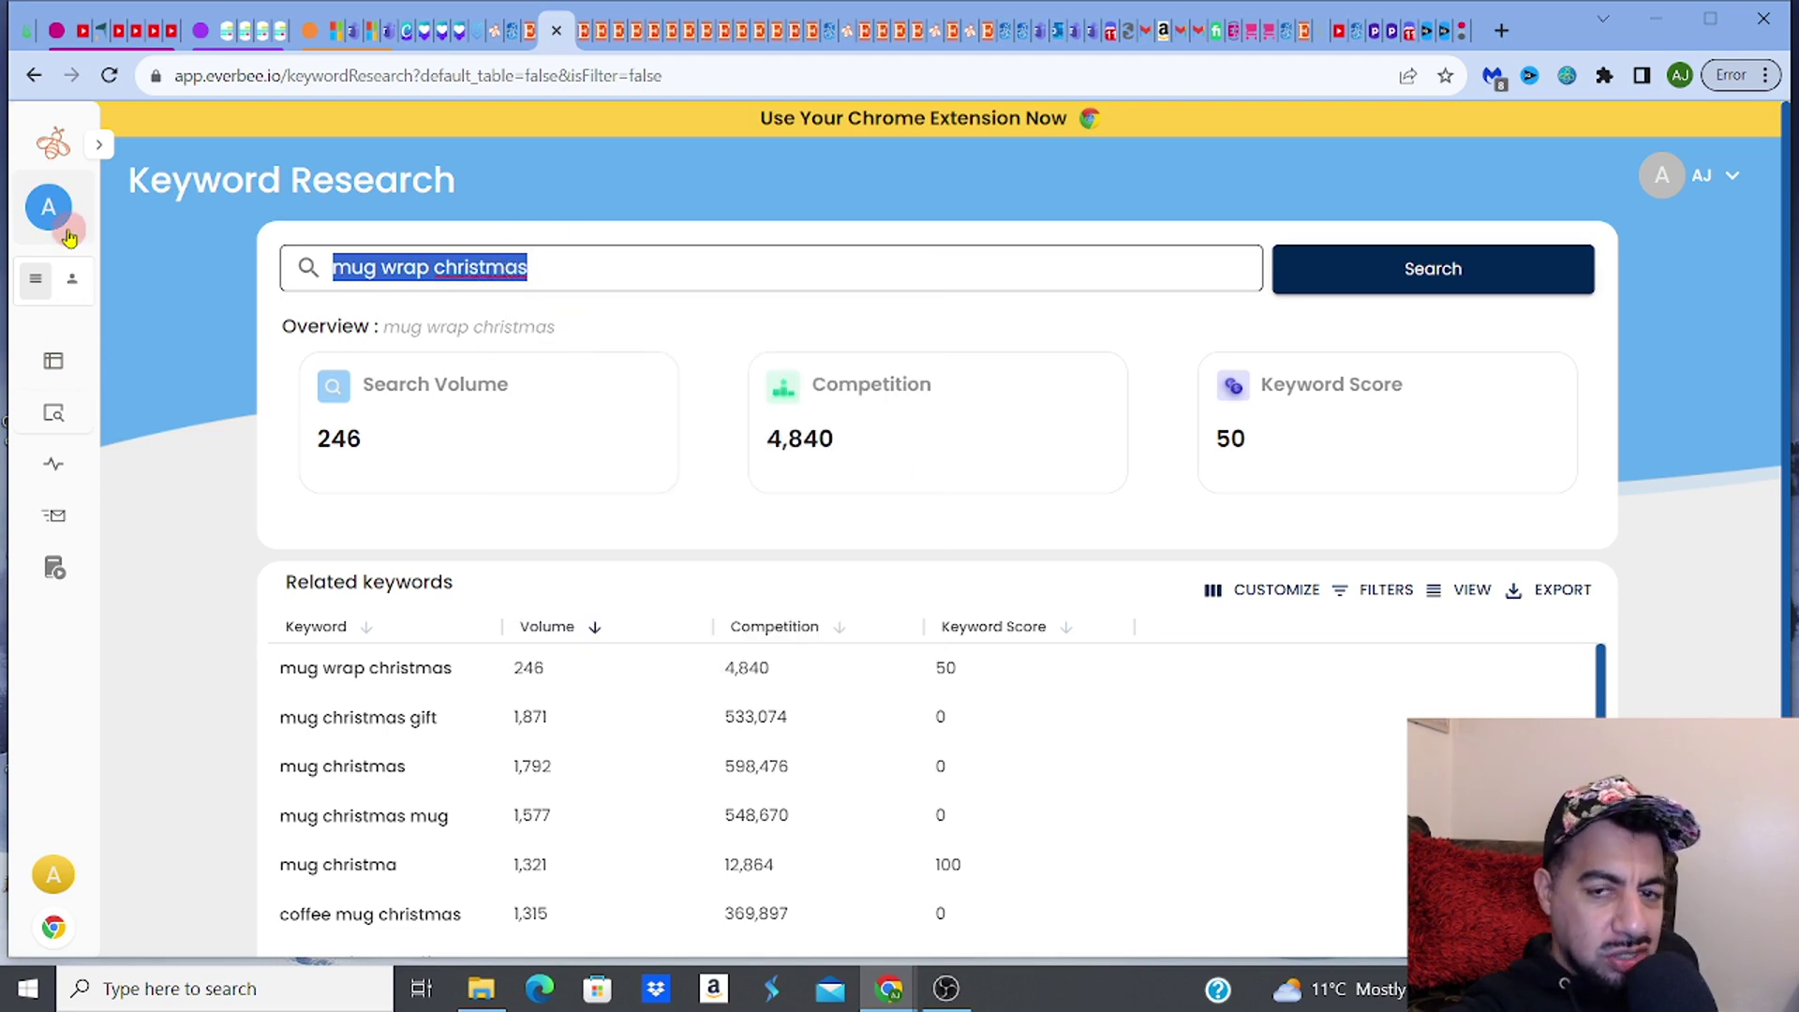
click(99, 148)
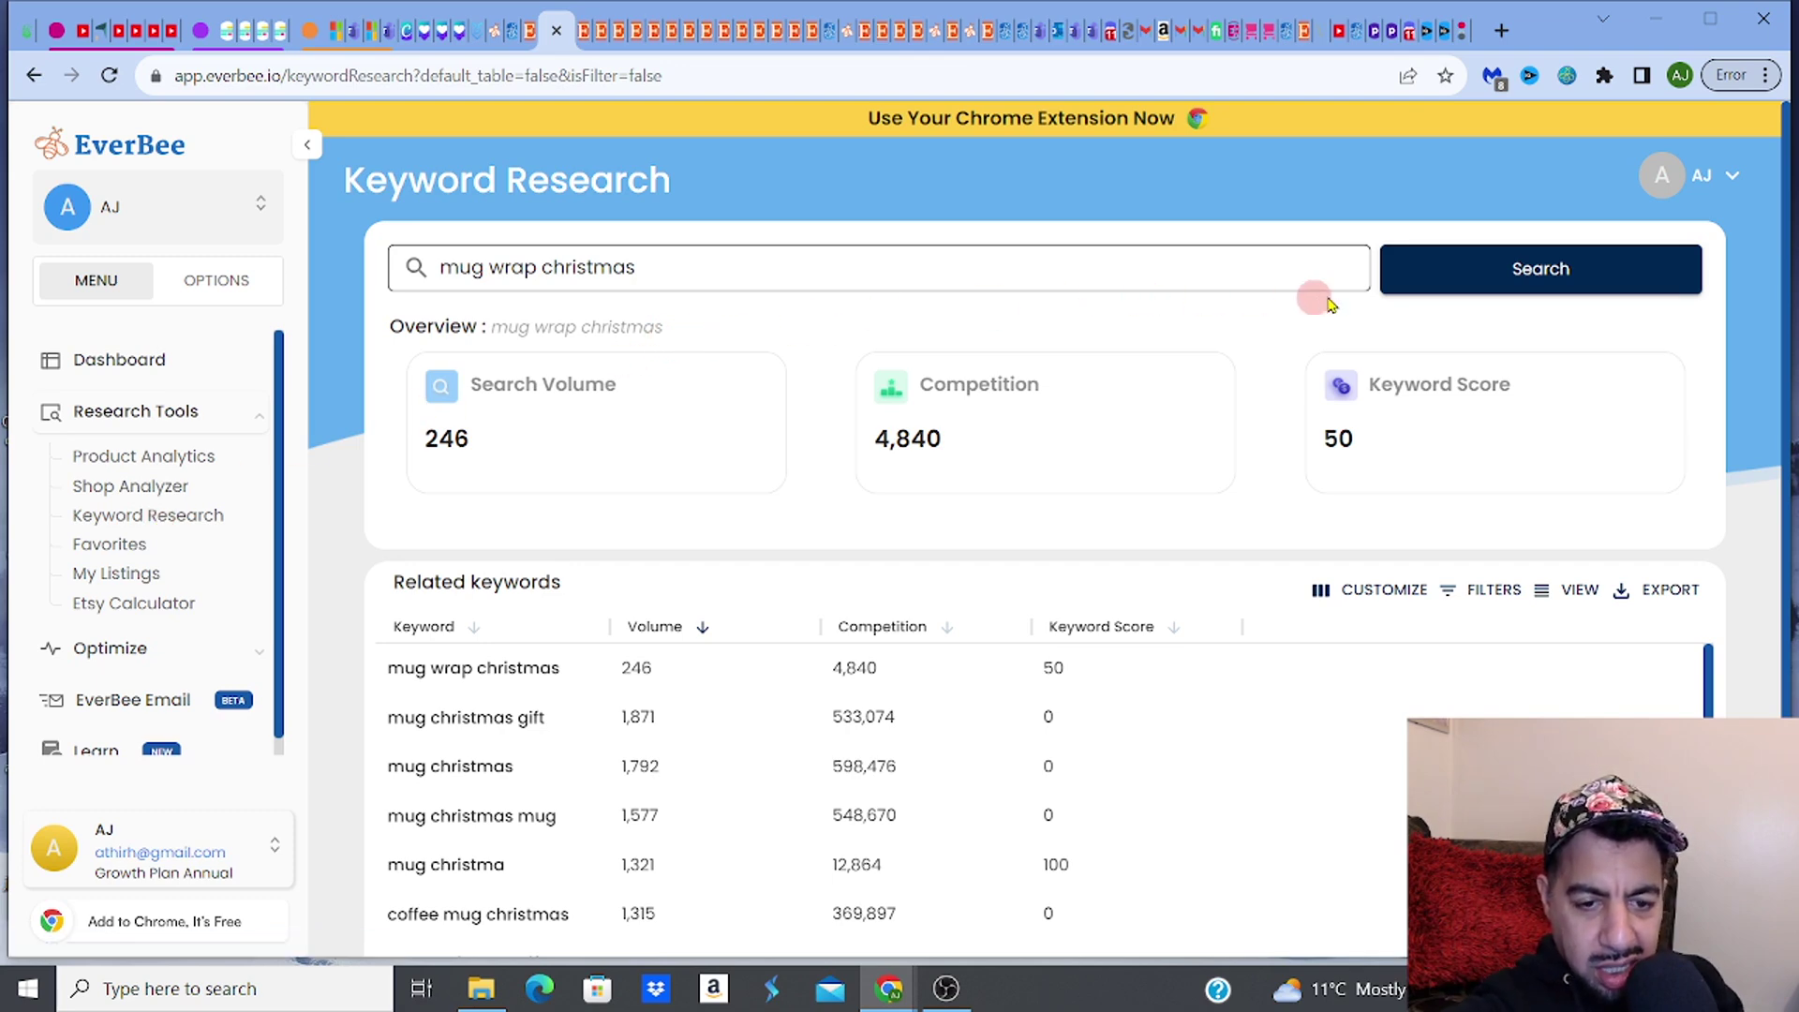
Step: Show the related keywords filters and set the keyword Include filter to "mug christmas" by pasting the copied phrase and deleting "wrap"
click(1493, 588)
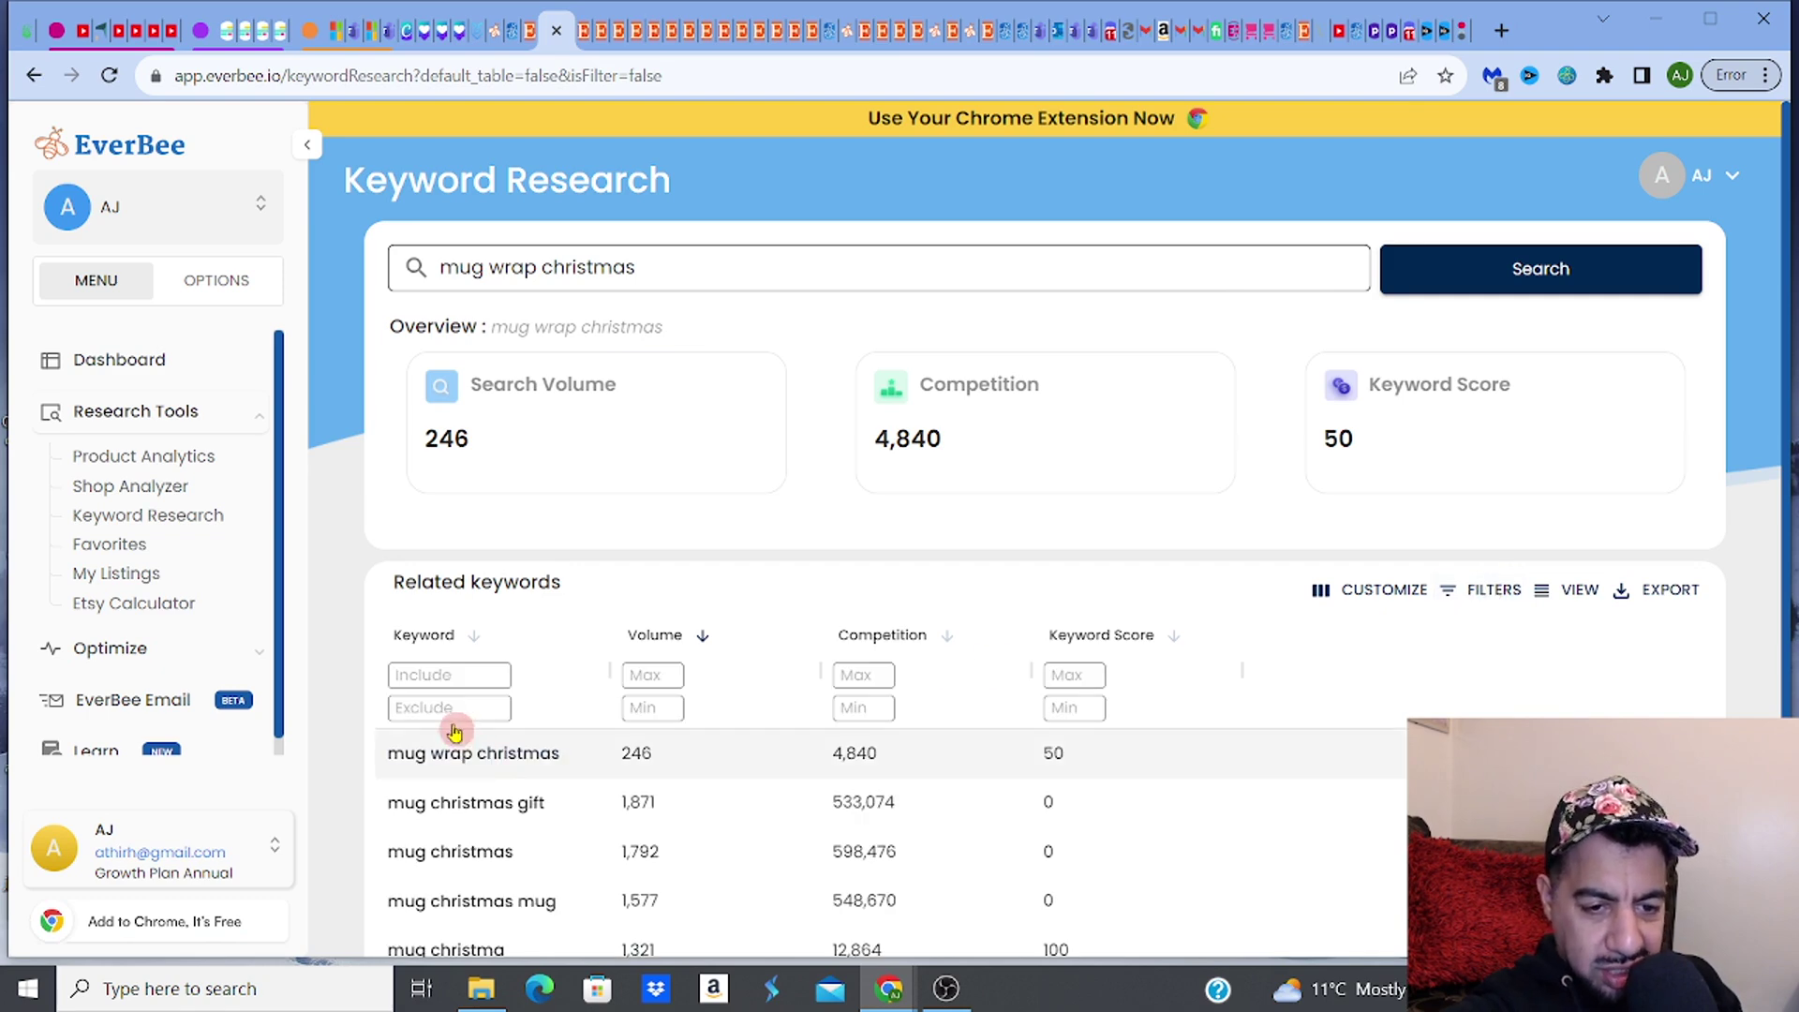
right_click(421, 676)
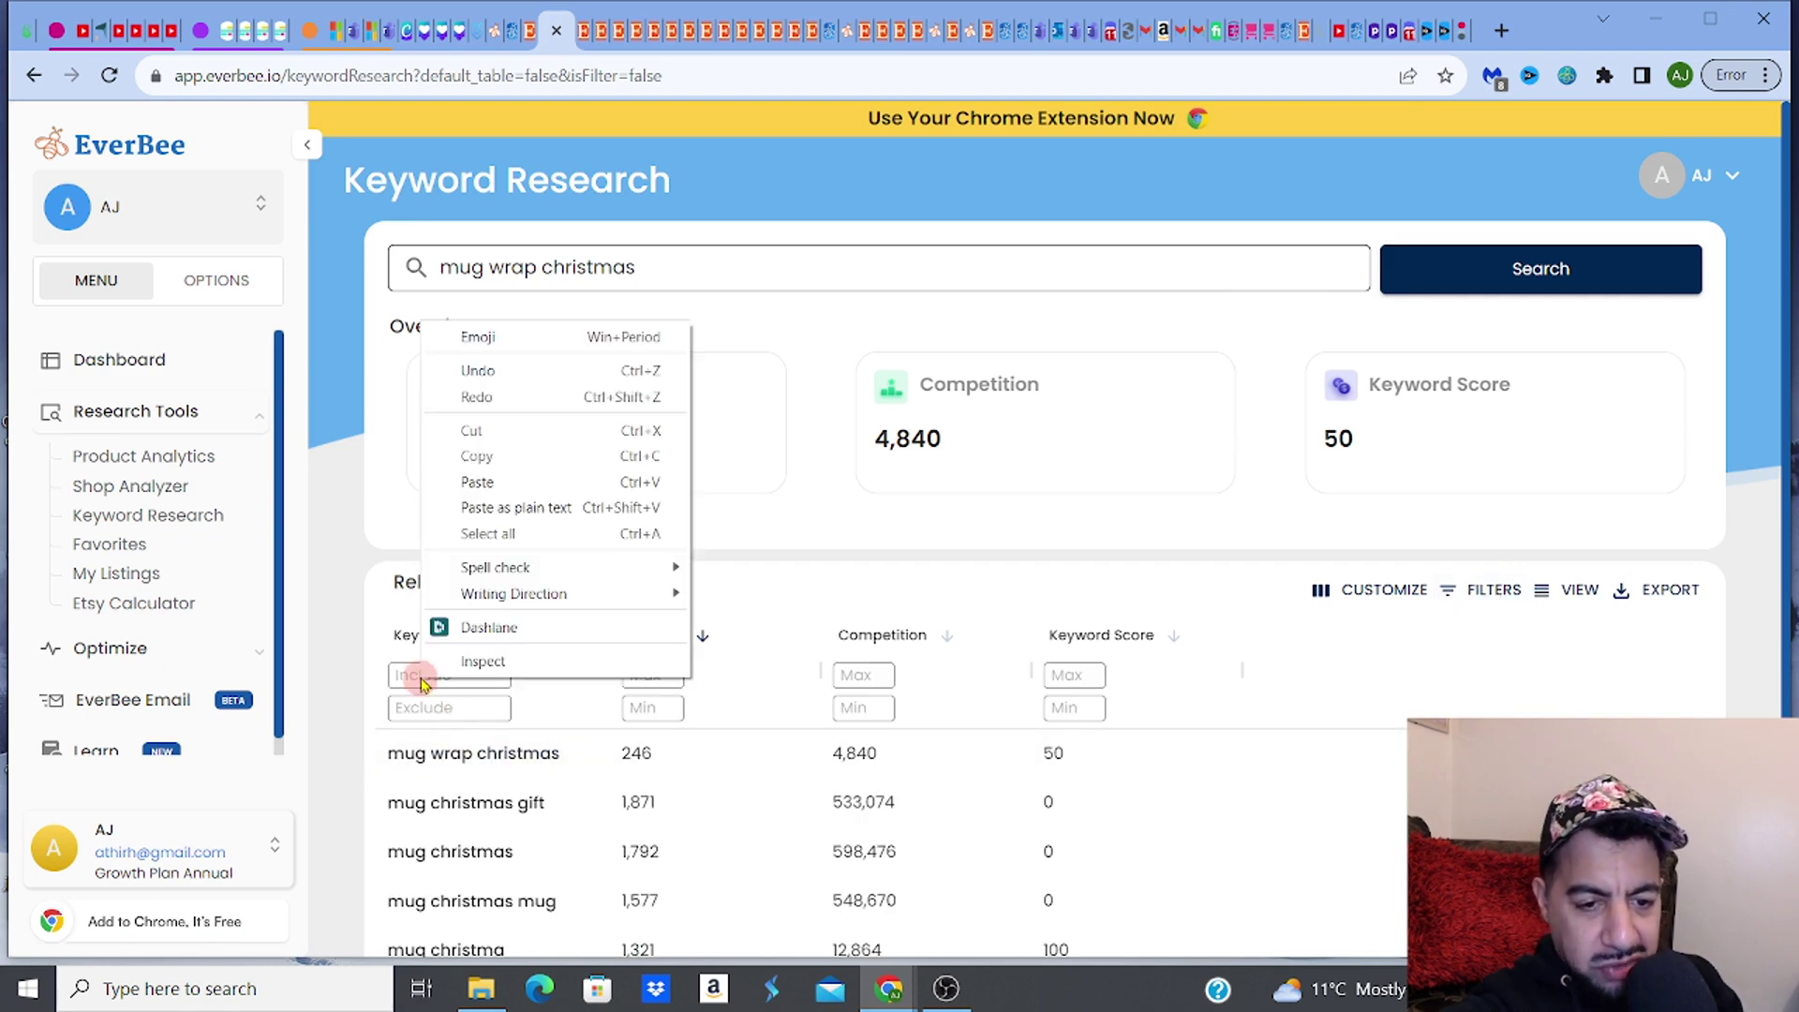
click(476, 482)
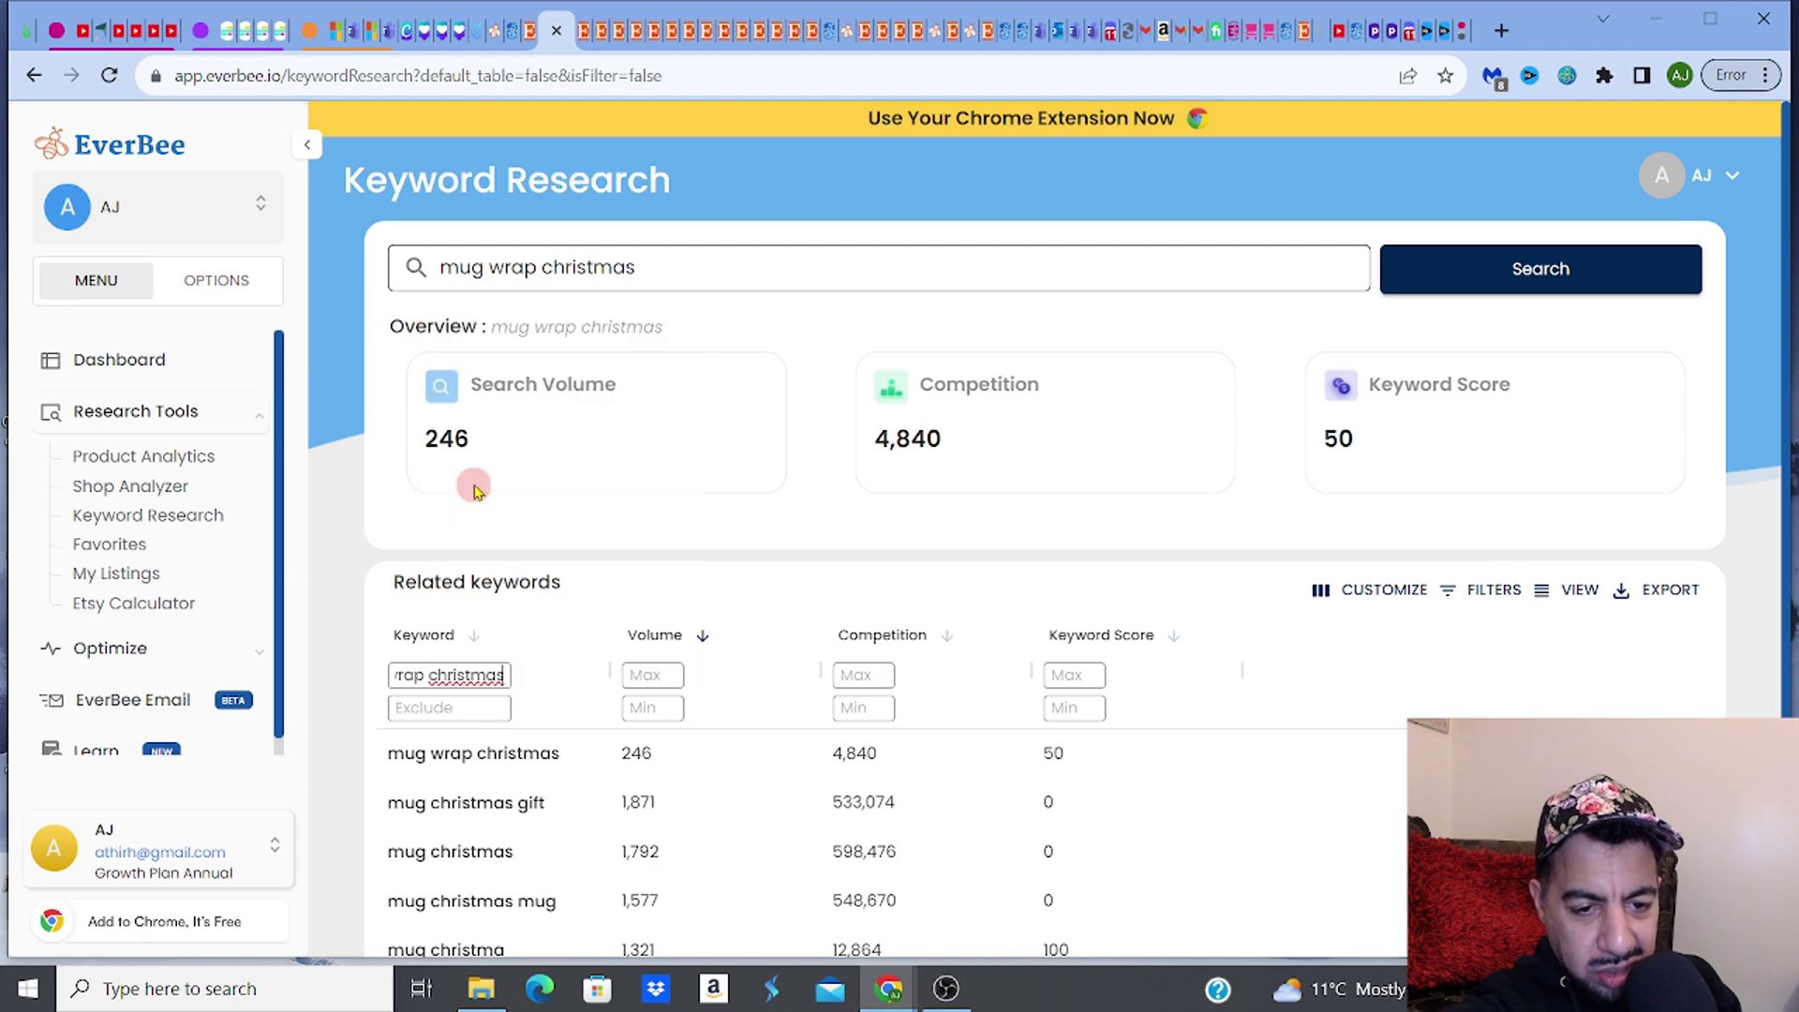
click(430, 675)
key(BackSpace)
key(BackSpace)
key(BackSpace)
key(BackSpace)
key(BackSpace)
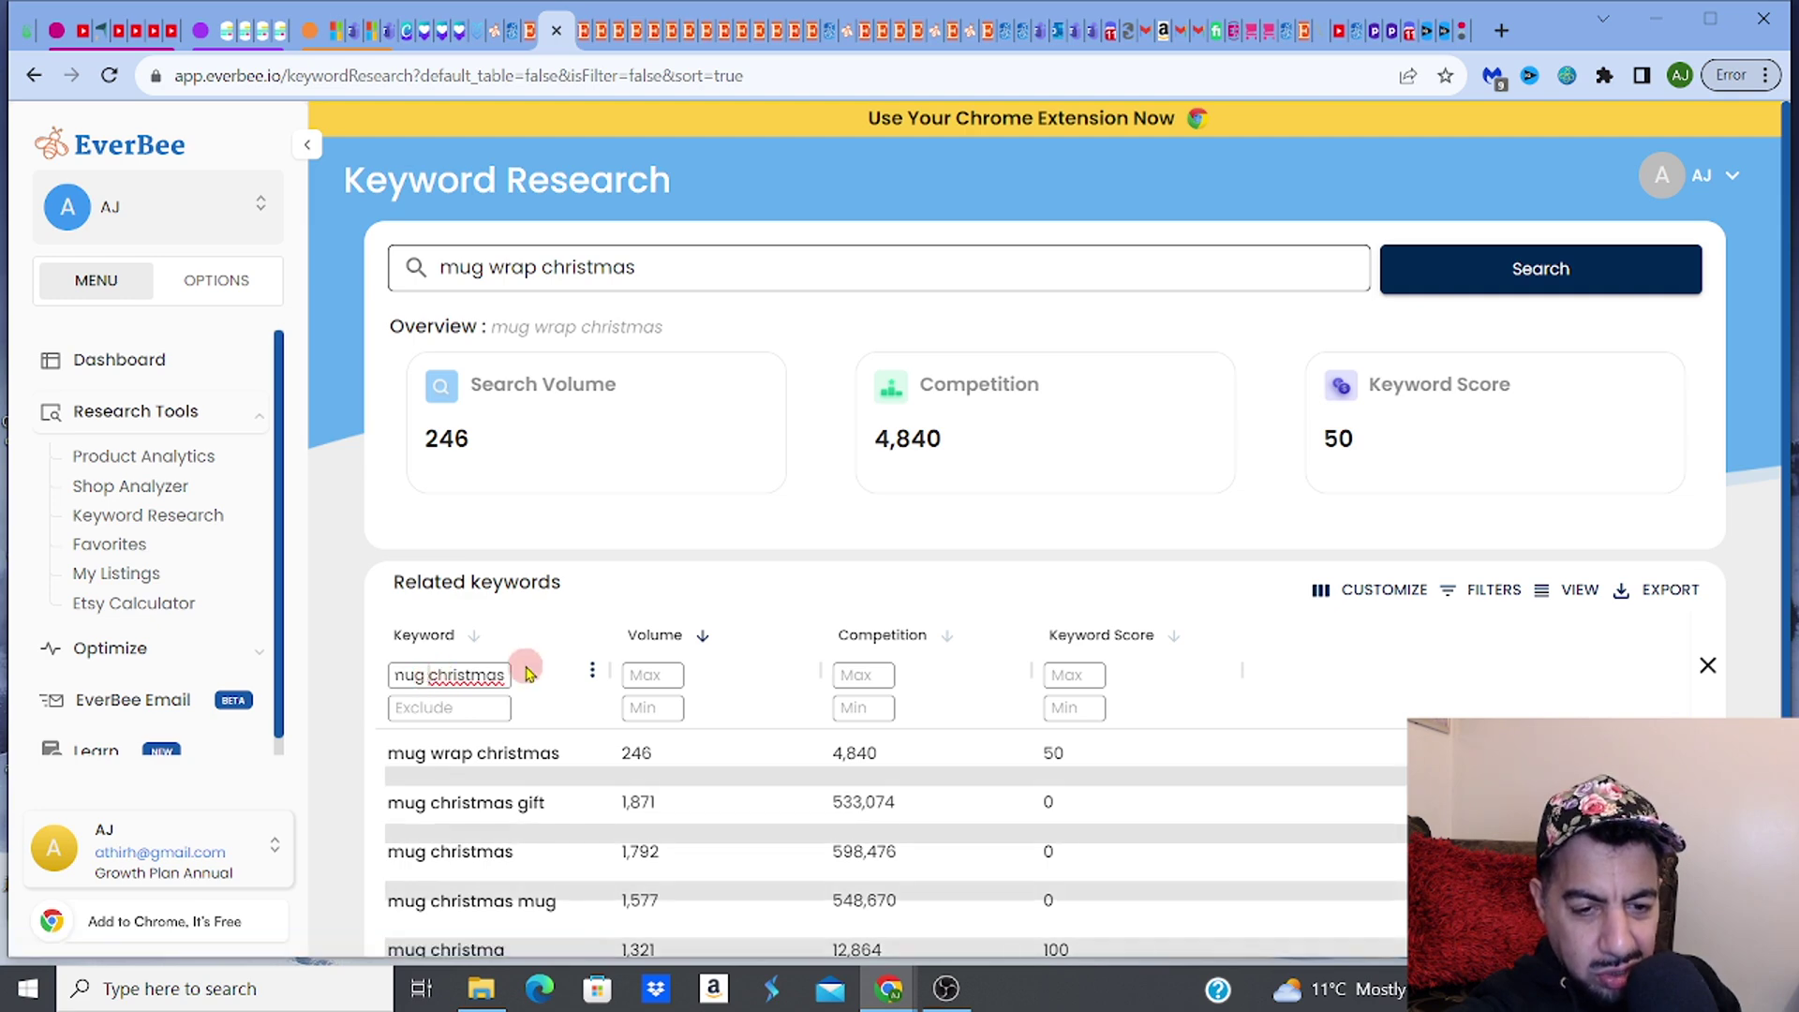
Step: Filter the related keywords to a keyword score between 50 and 1000 and a minimum volume of 50
click(1074, 709)
text(50)
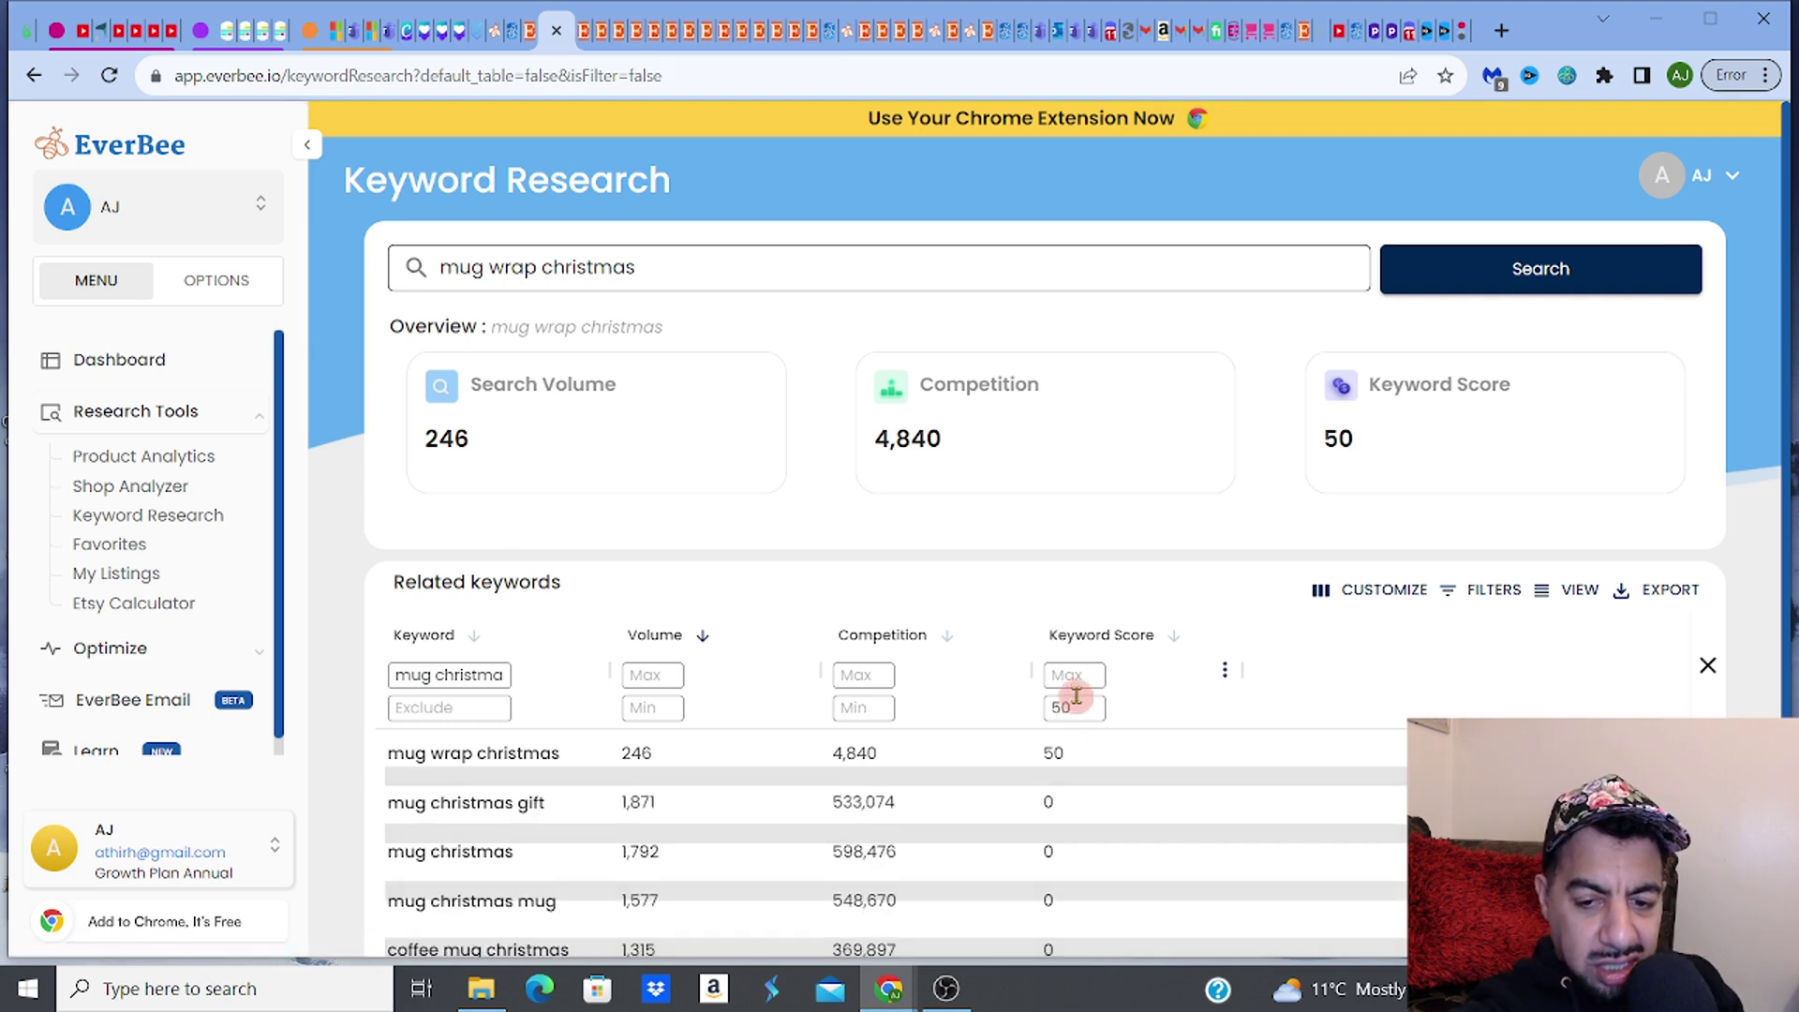
click(1077, 675)
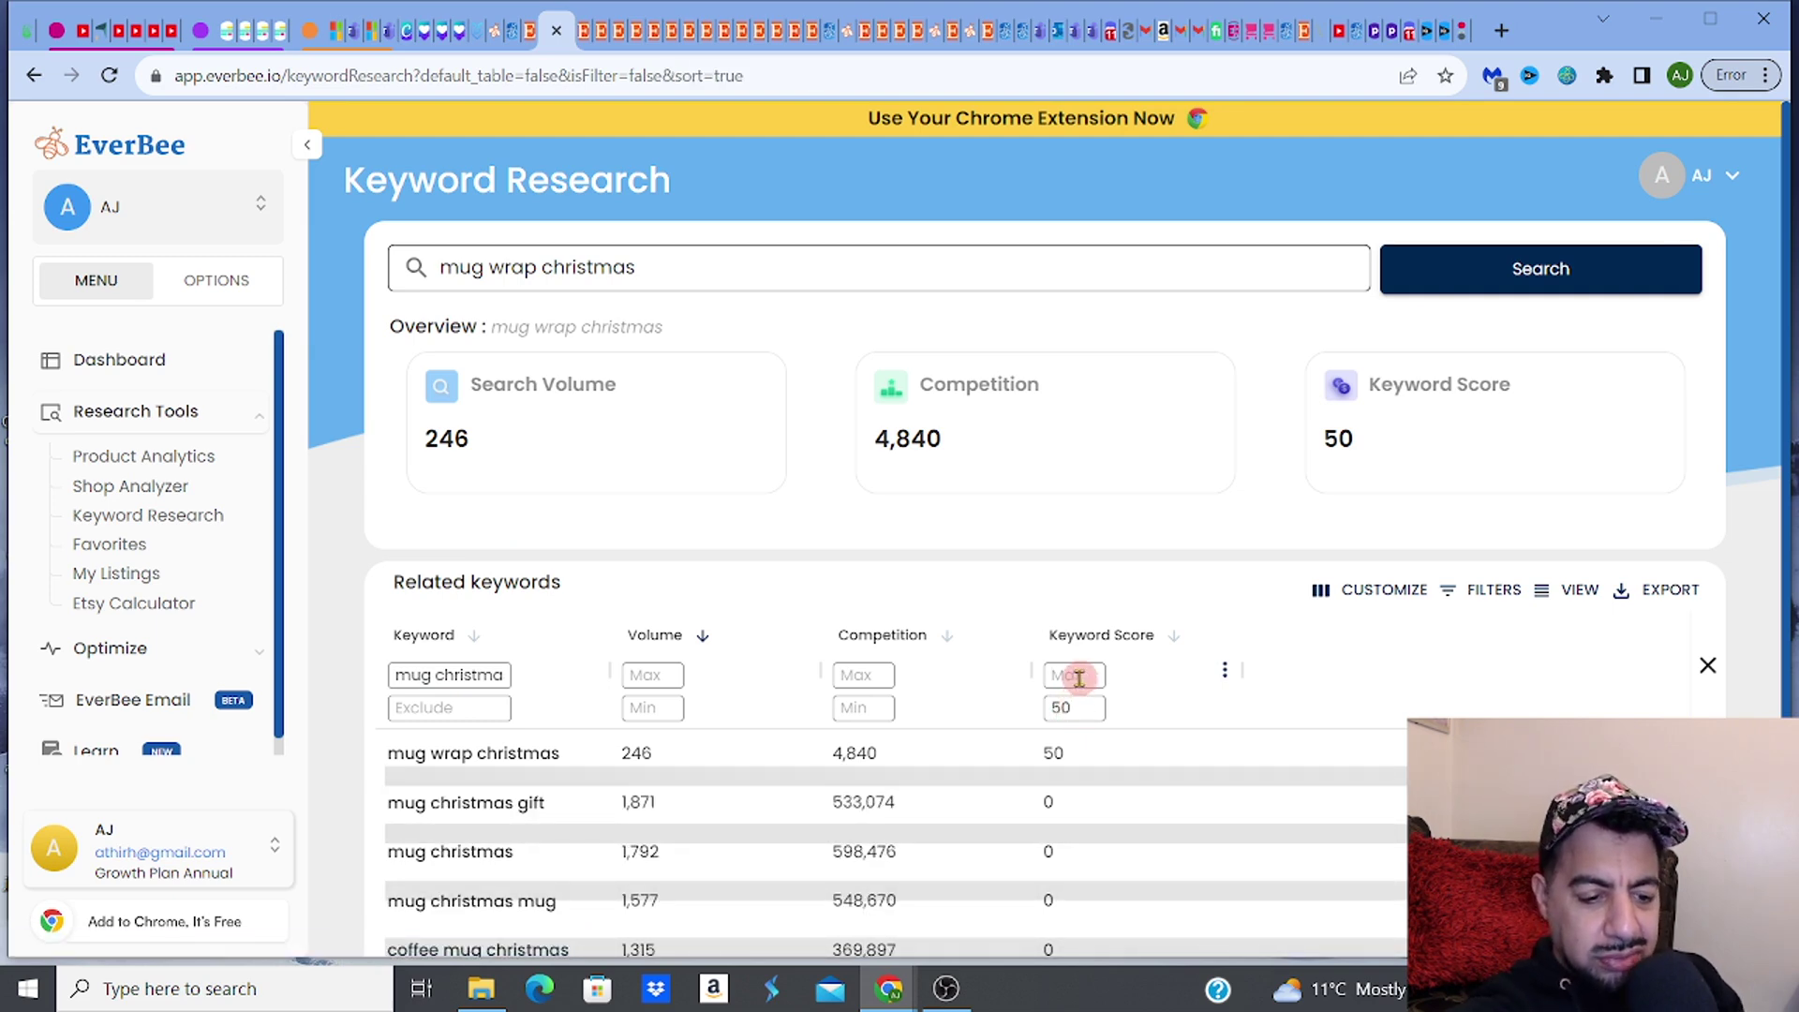
text(1000)
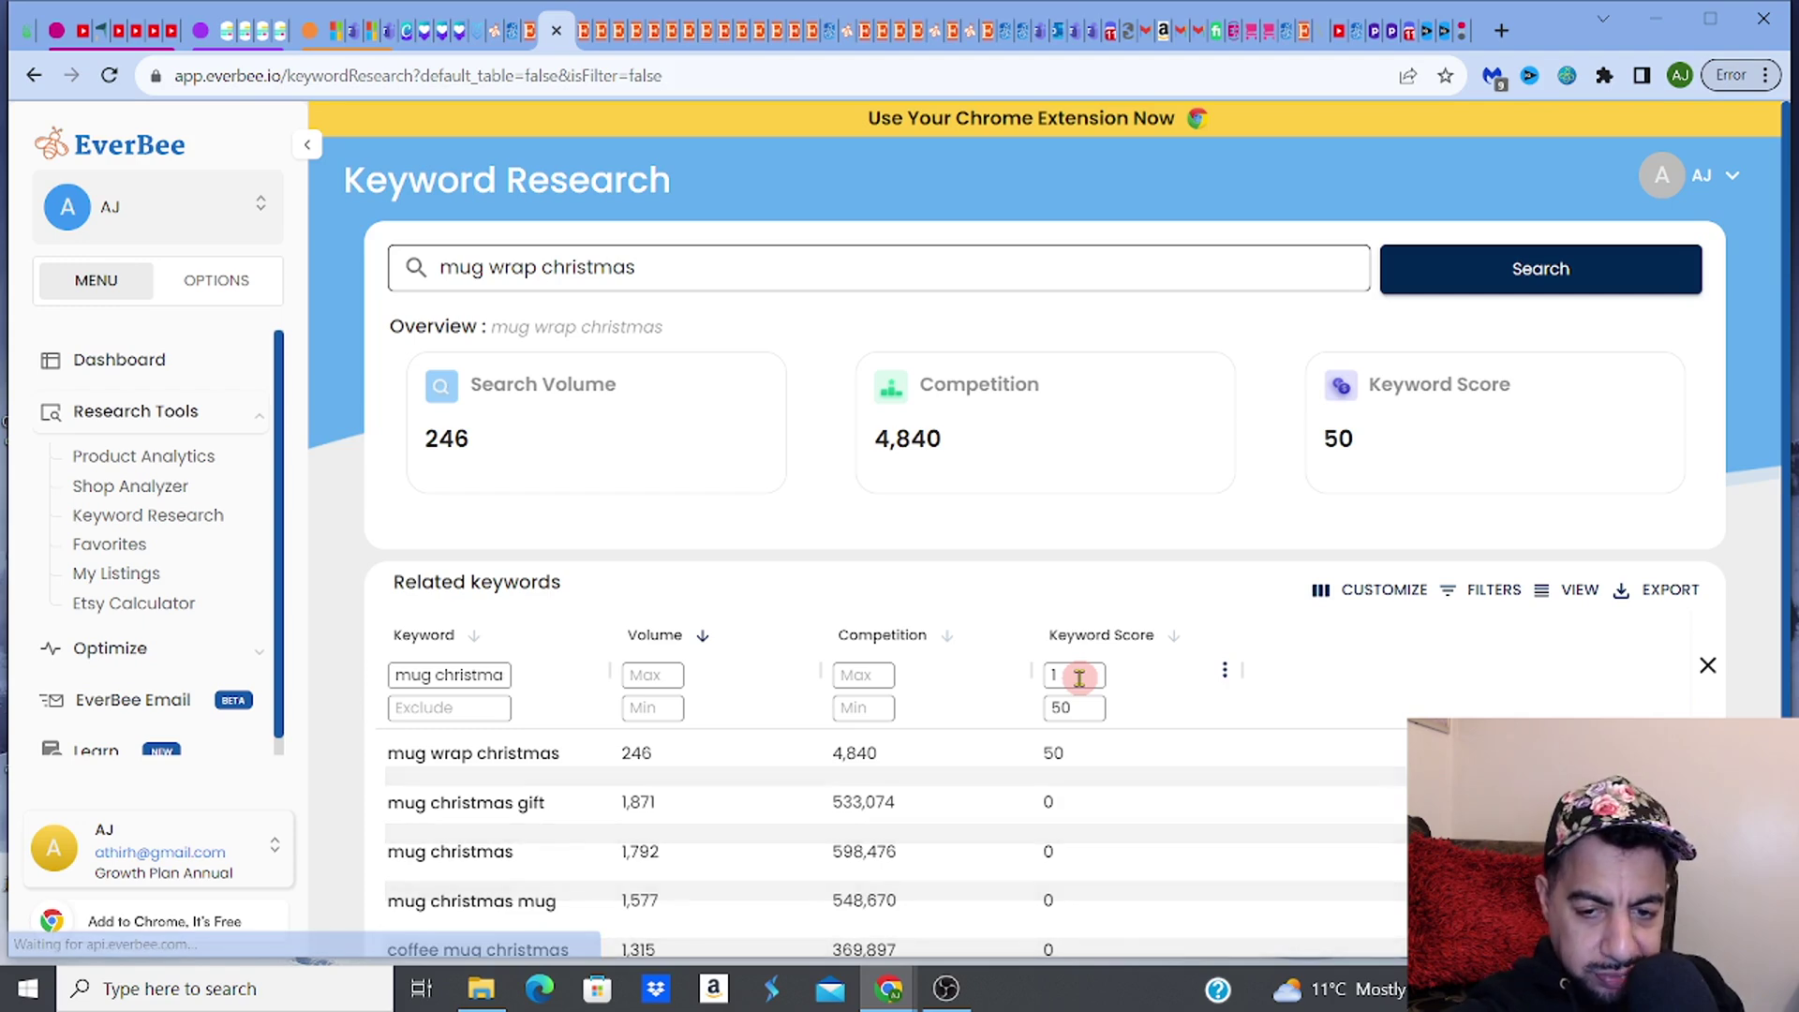
click(663, 710)
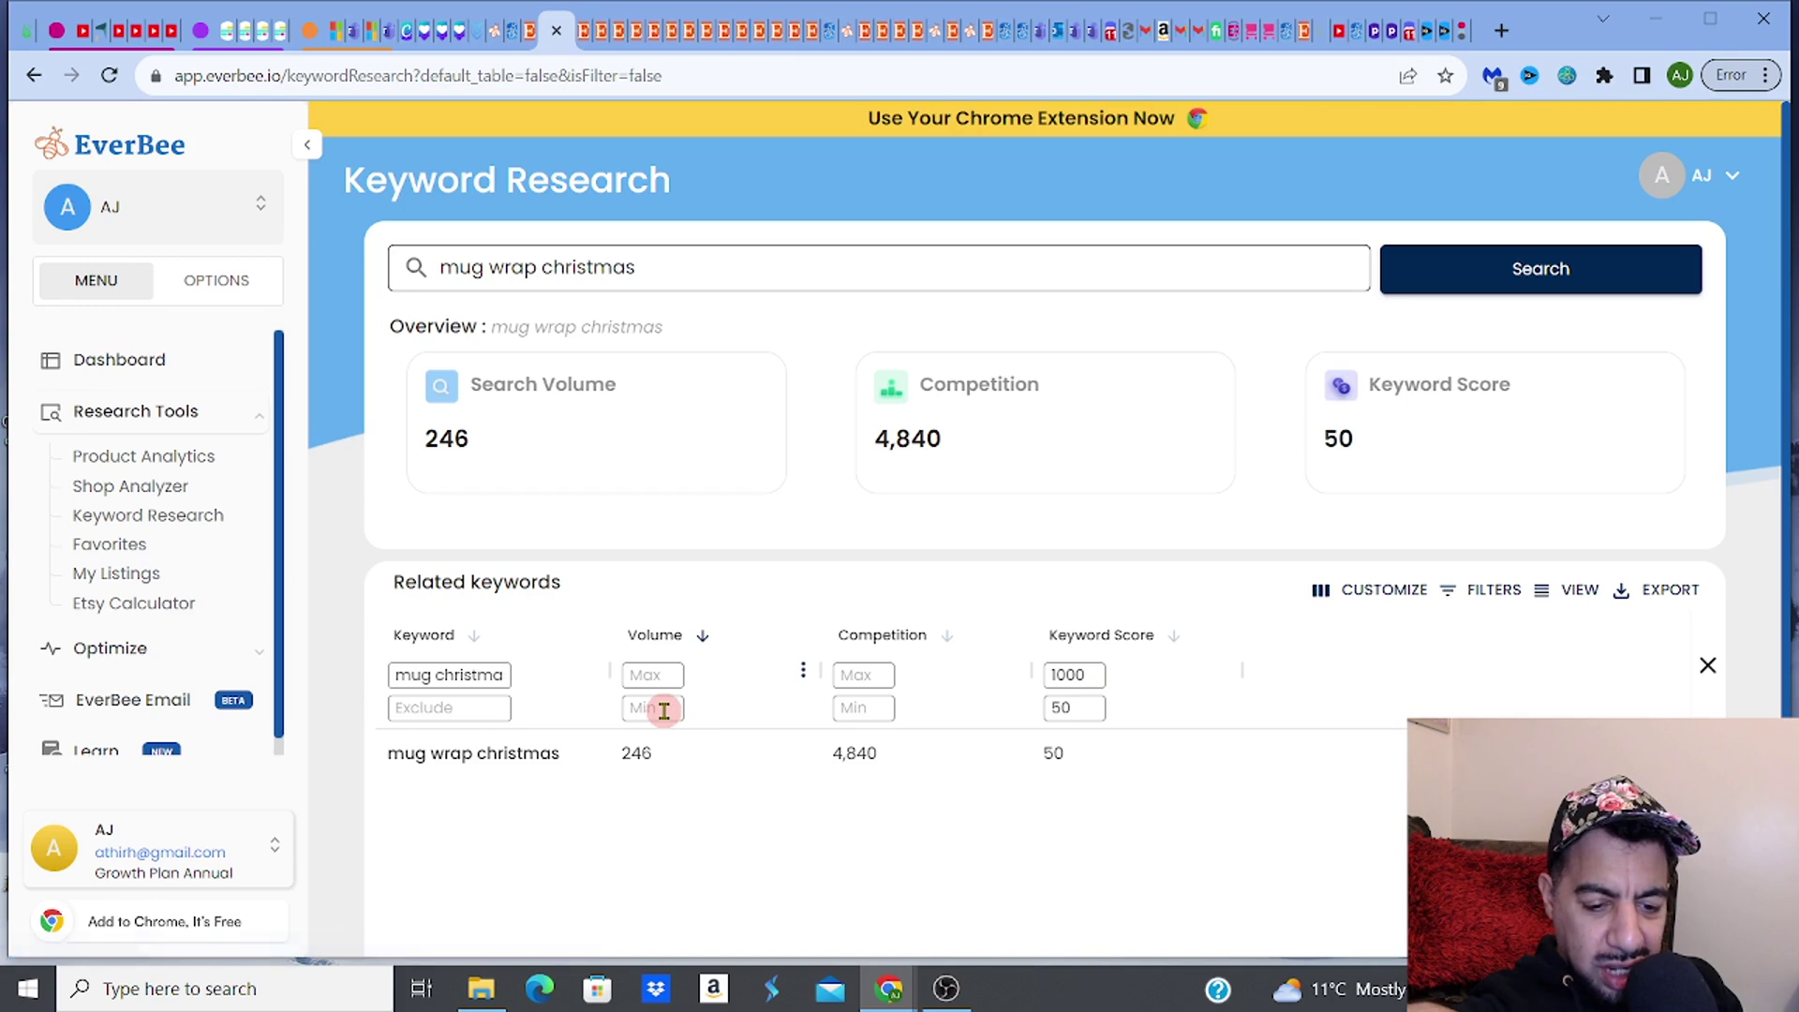
text(50)
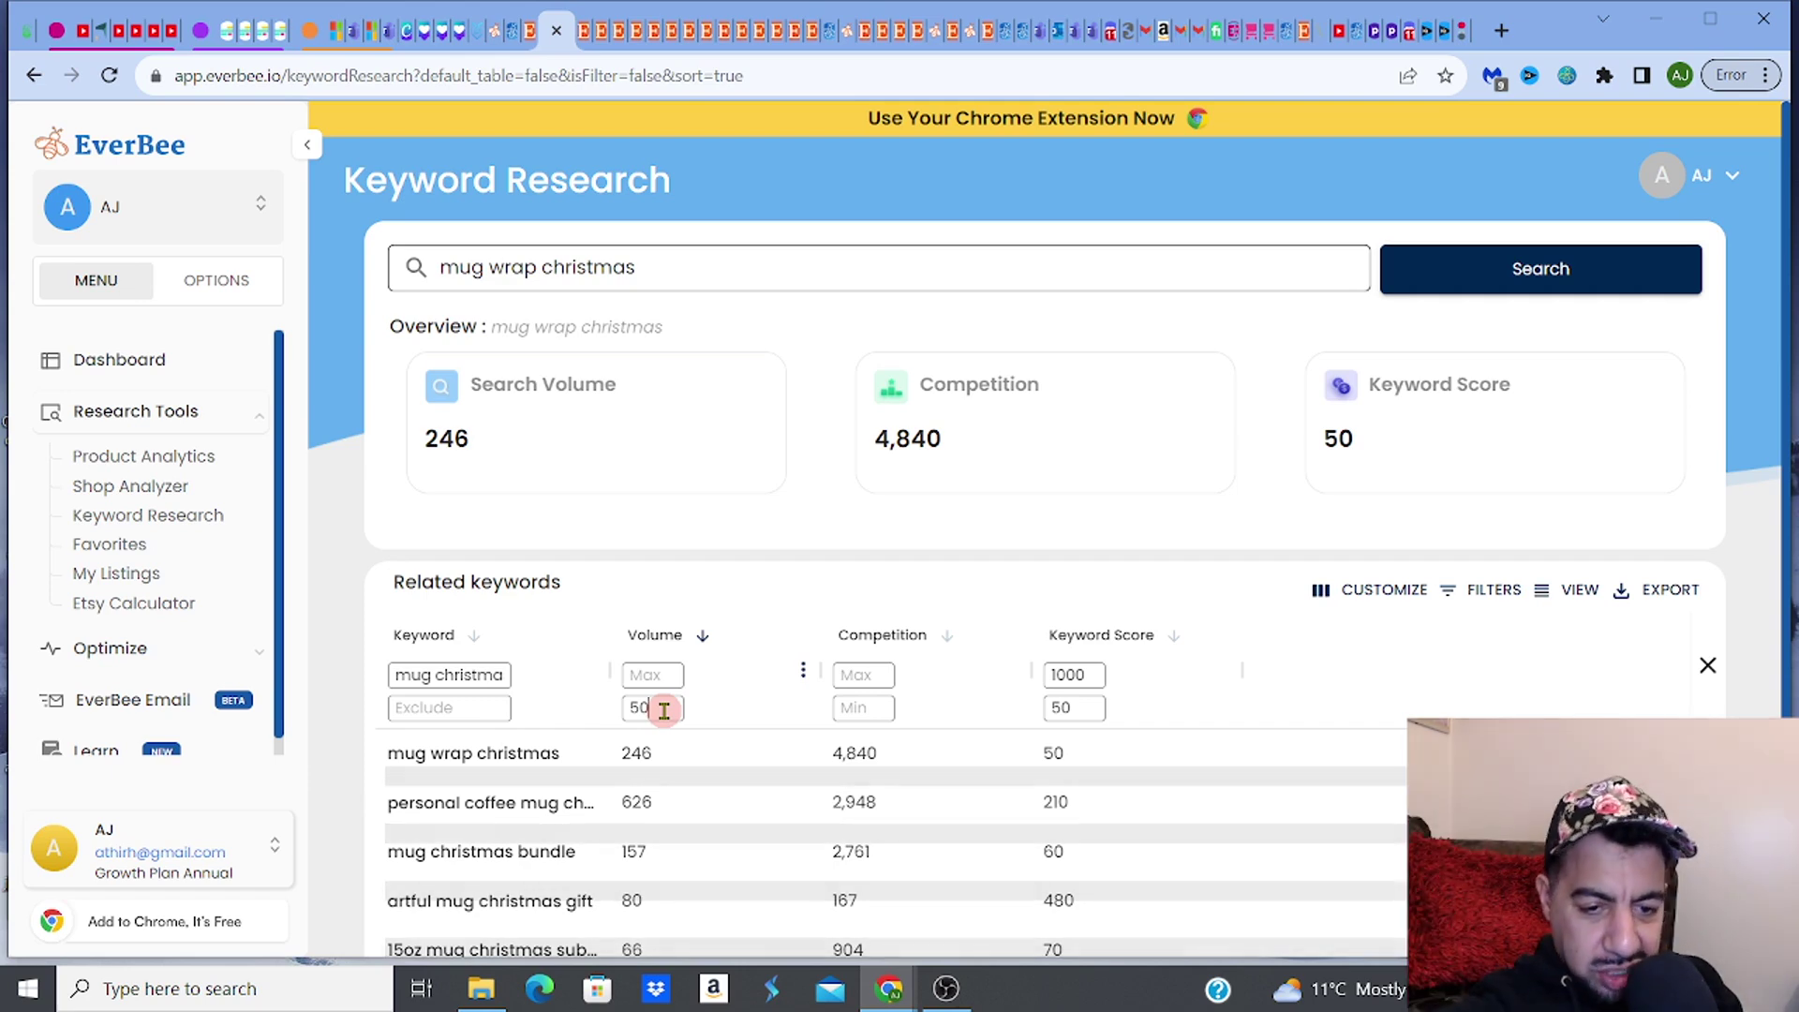
Step: Widen the Keyword column and refine the filters to include "mug wrap" with a minimum keyword score of 100 and no maximum
drag(610, 654, 734, 663)
click(770, 707)
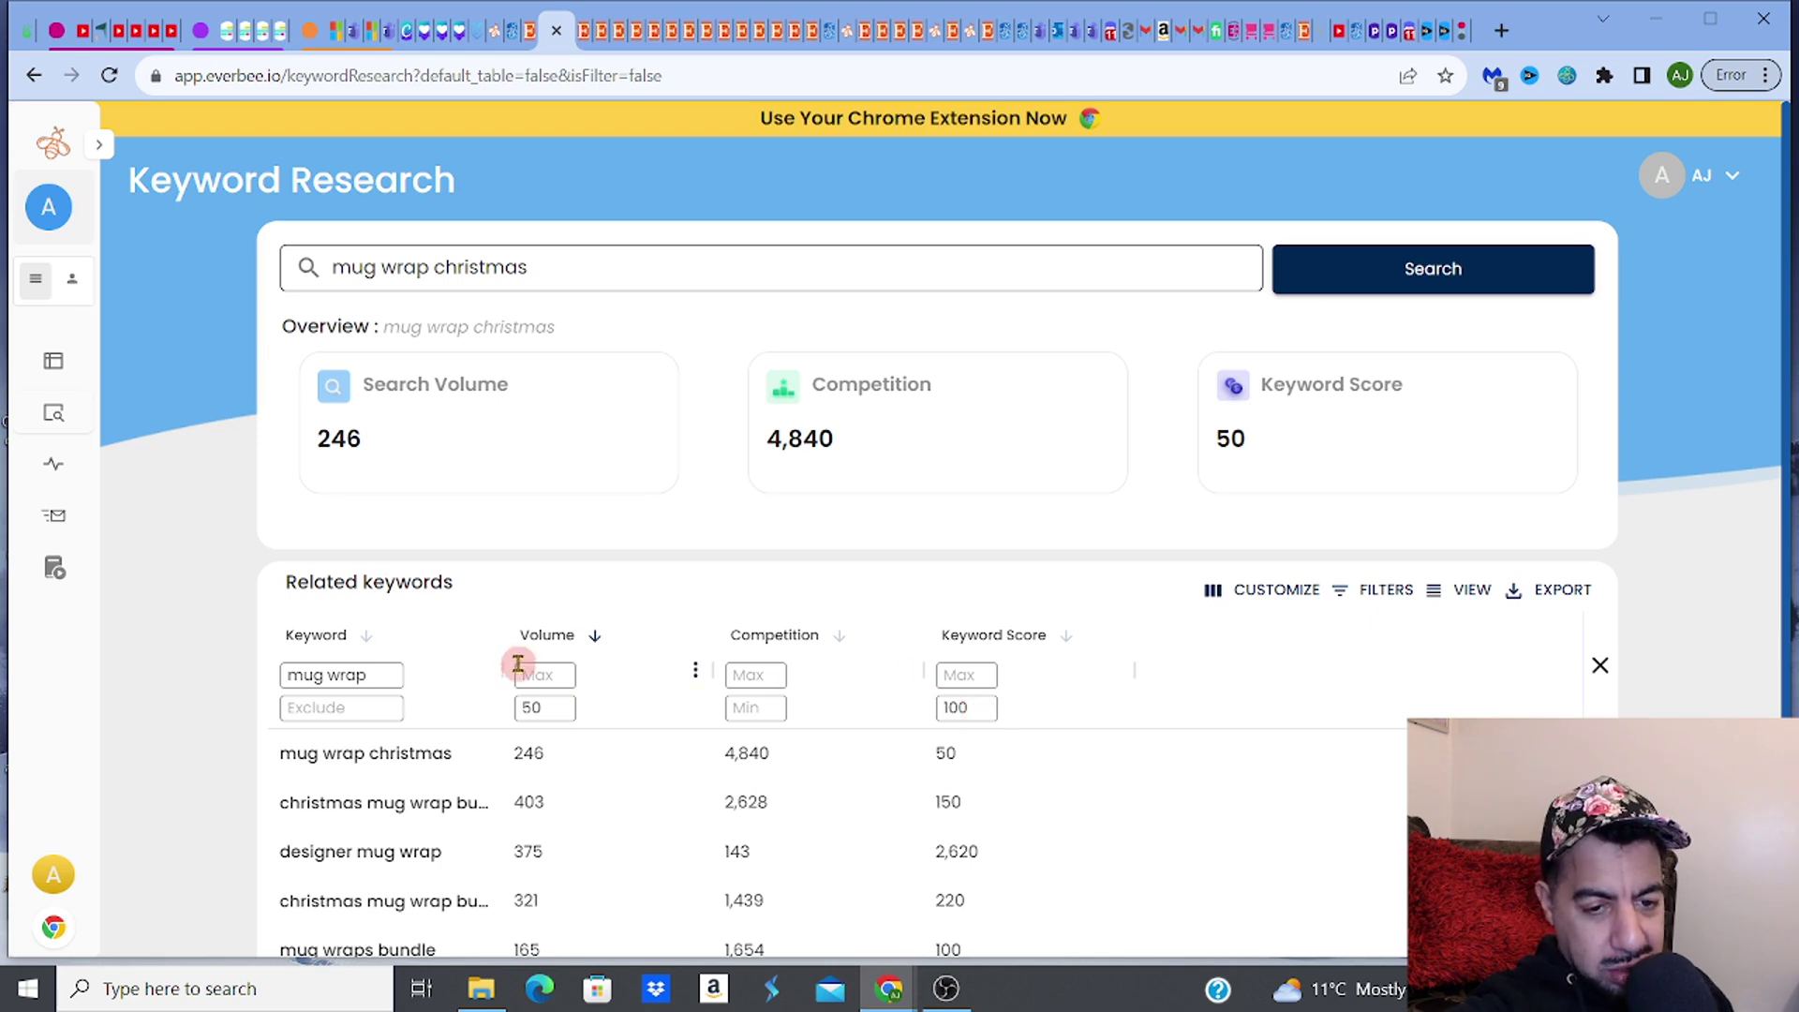
Step: Widen the Keyword column further so the long Christmas mug wrap bundle phrases can be read in full
drag(504, 668, 661, 672)
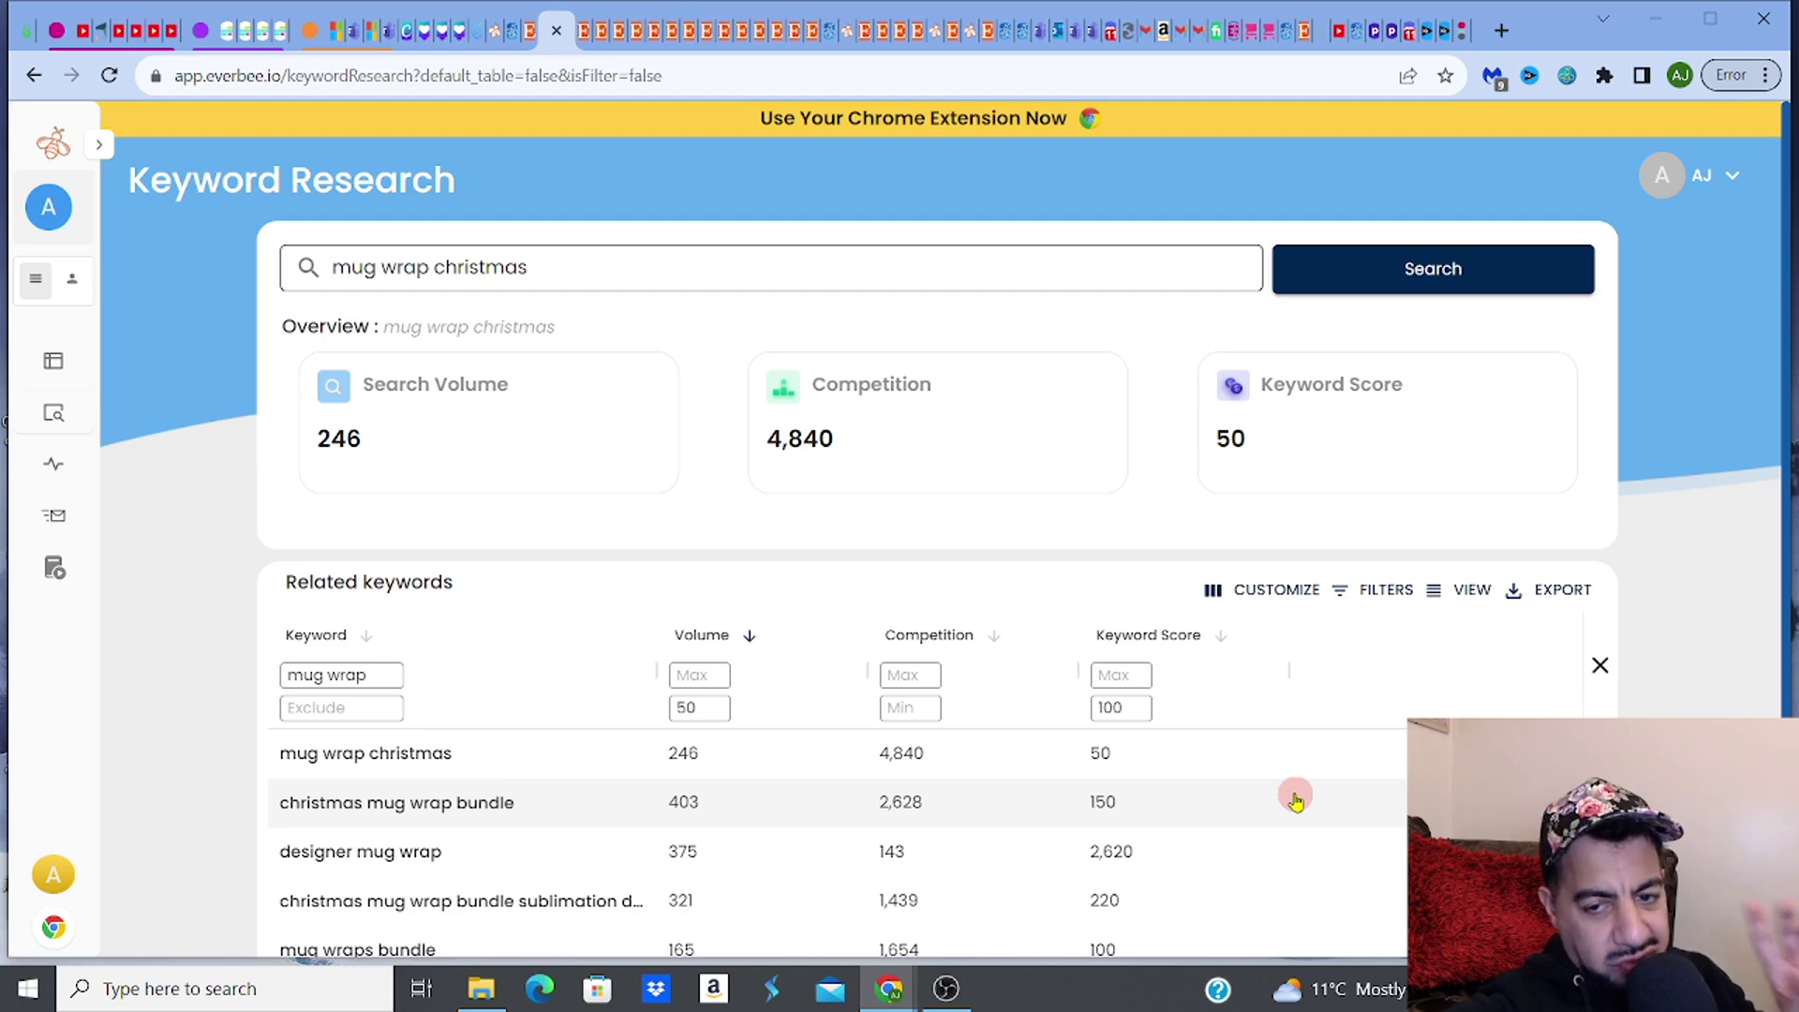
scroll(1296, 800, down, 1)
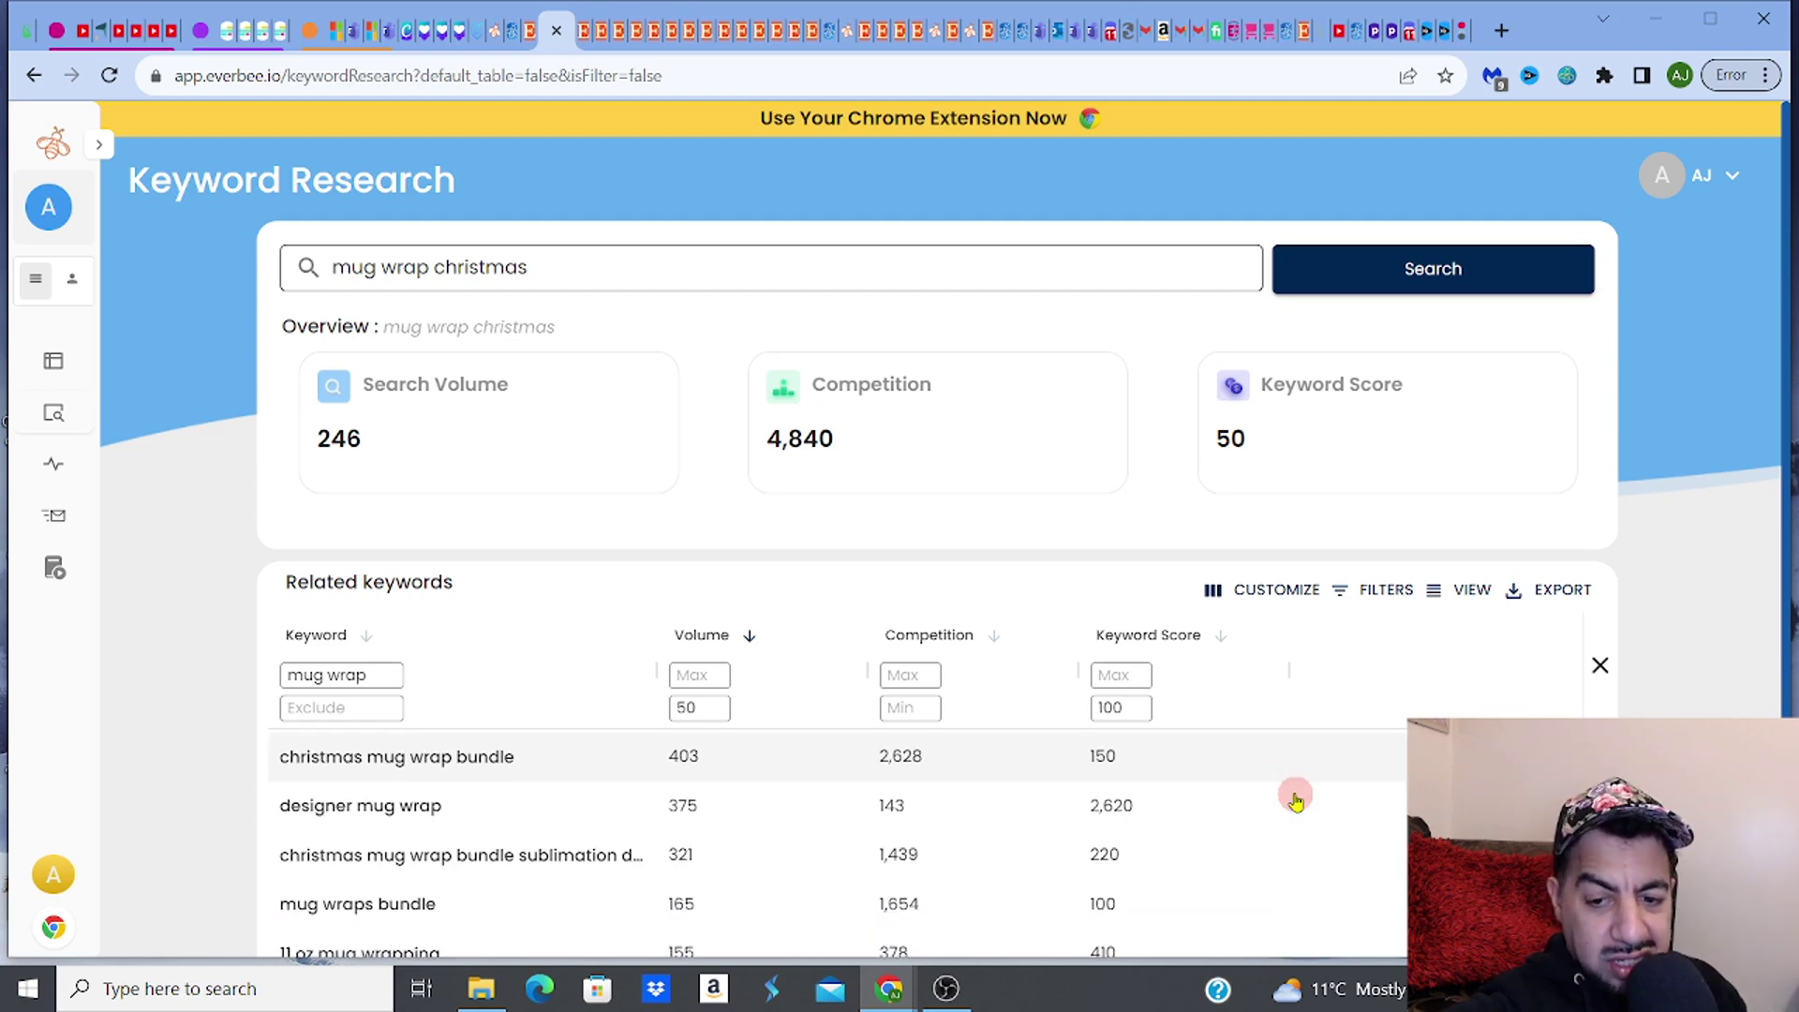
scroll(1296, 799, down, 1)
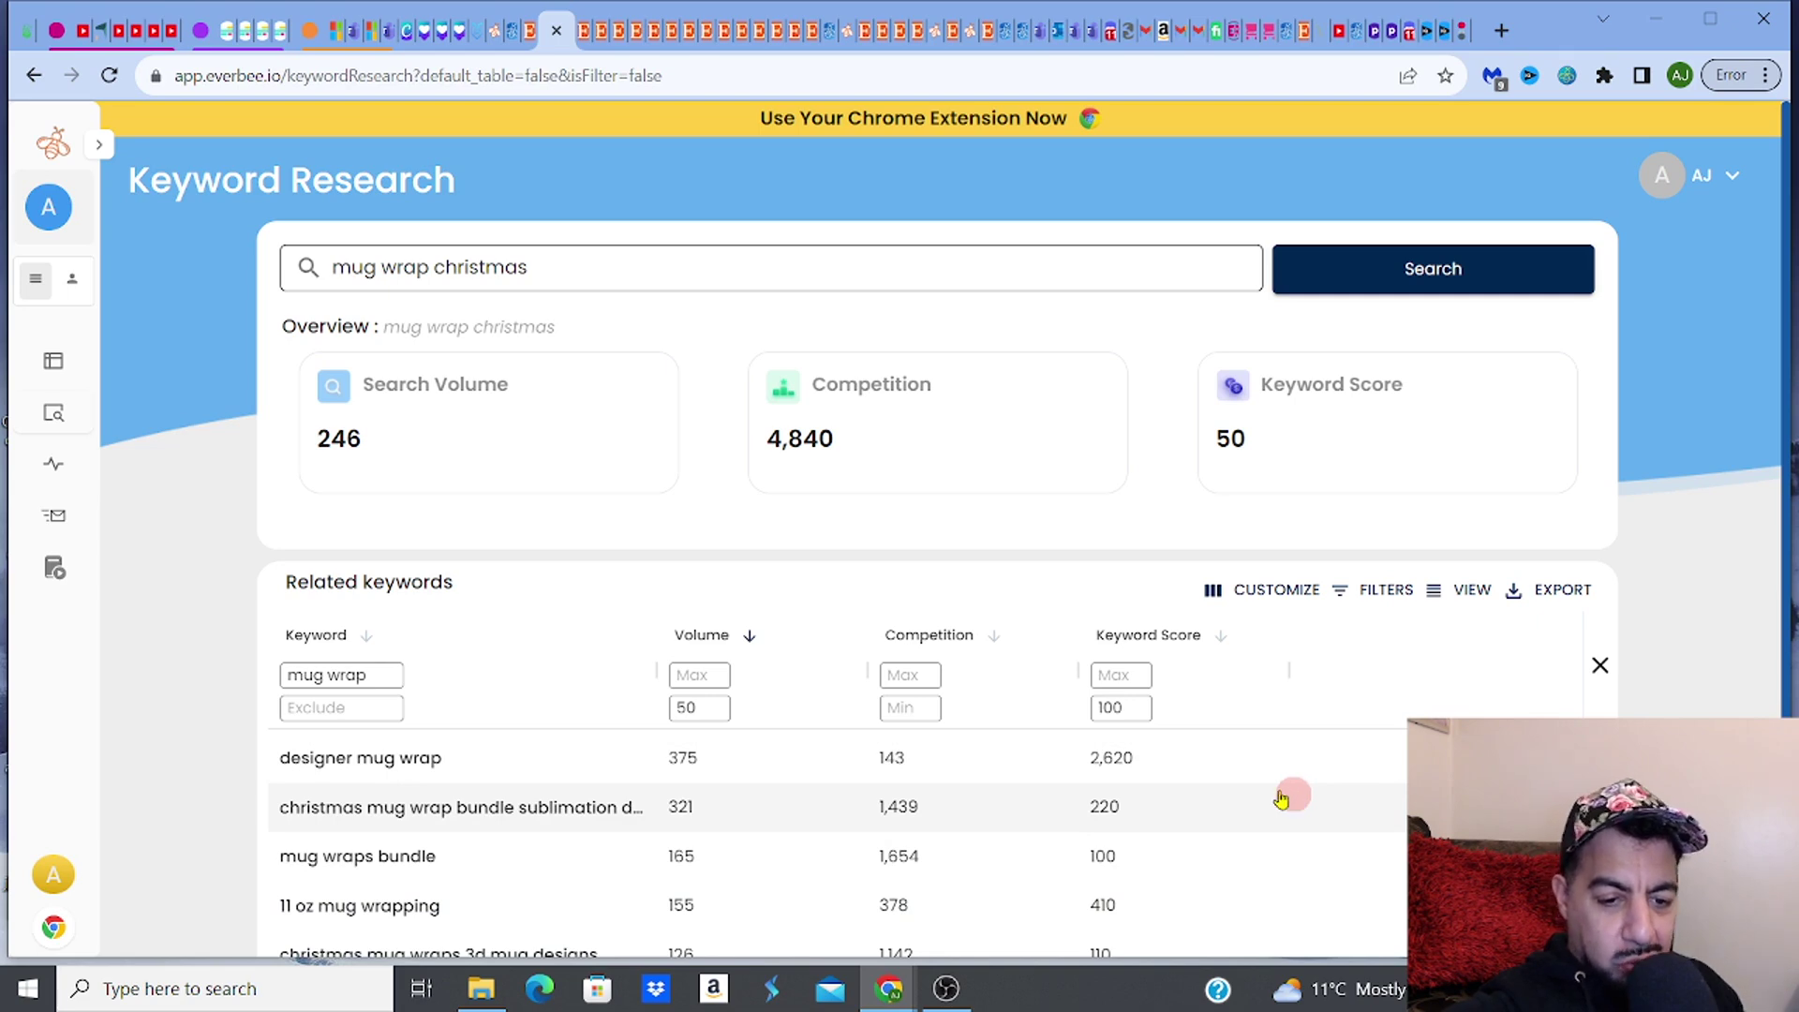
drag(658, 674, 767, 674)
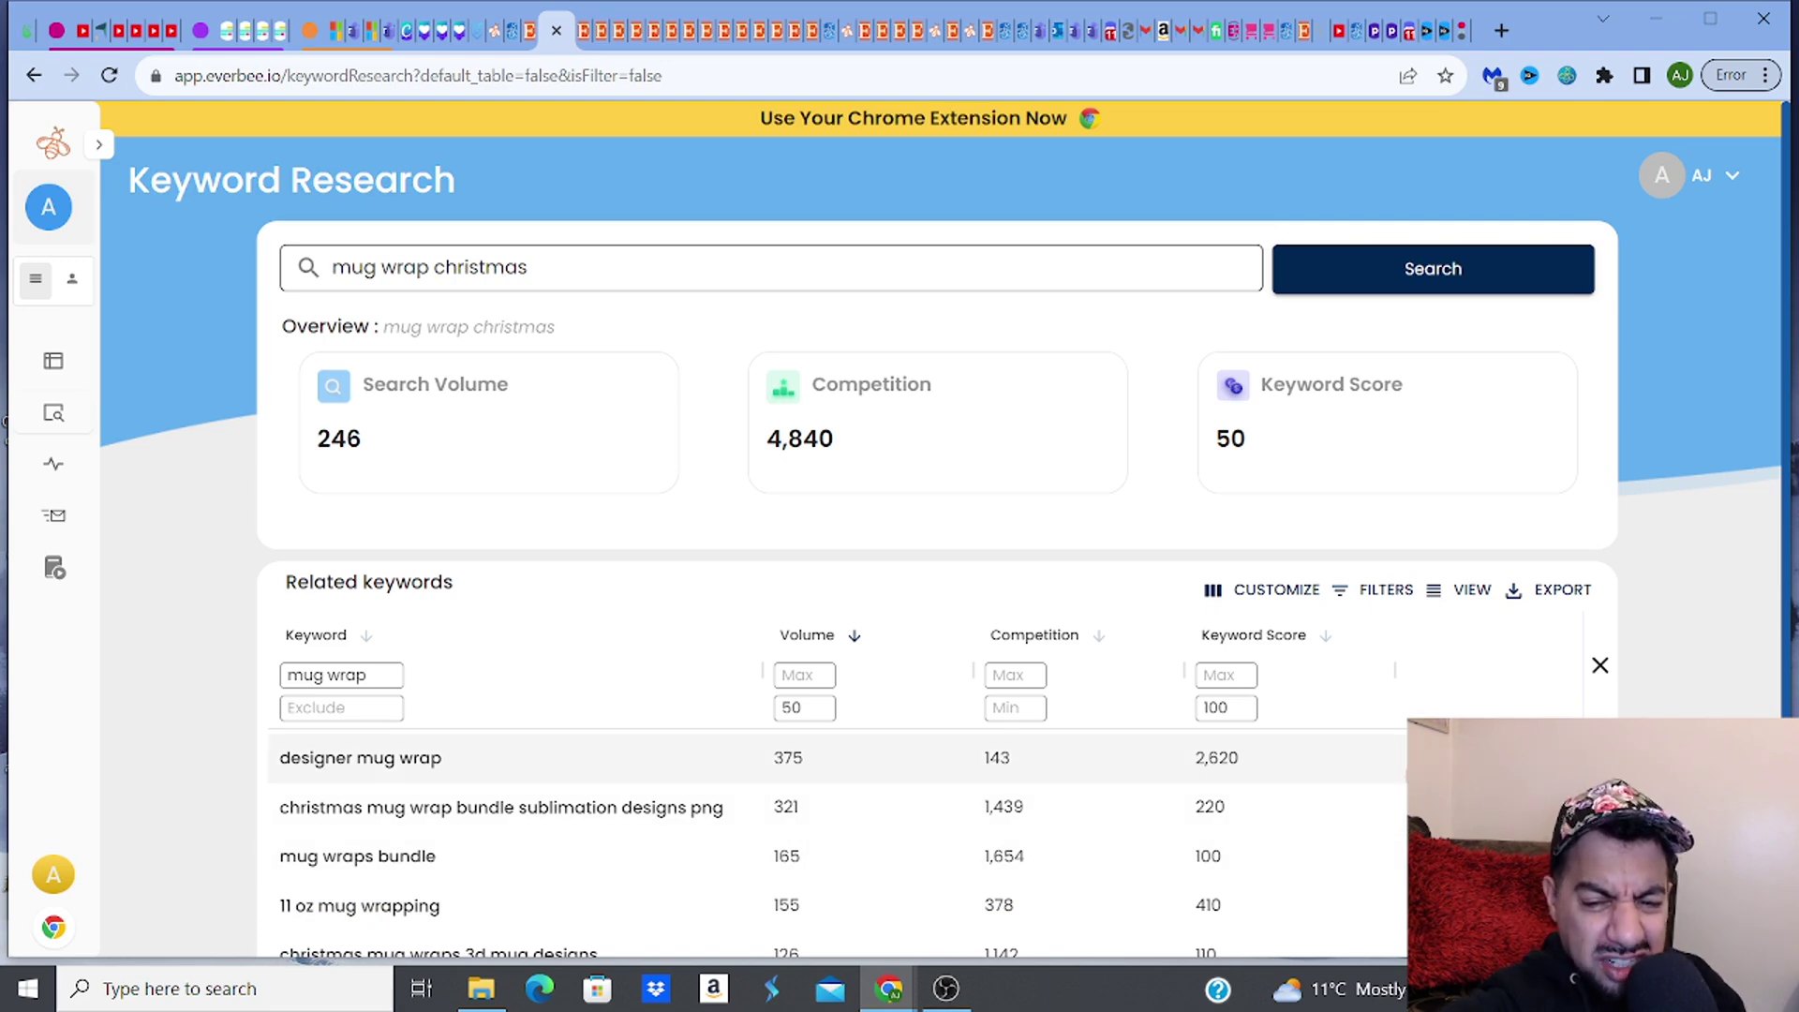
Step: Examine the volume, competition and score of the remaining mug wrap keywords down to the end of the filtered list
scroll(834, 846, down, 1)
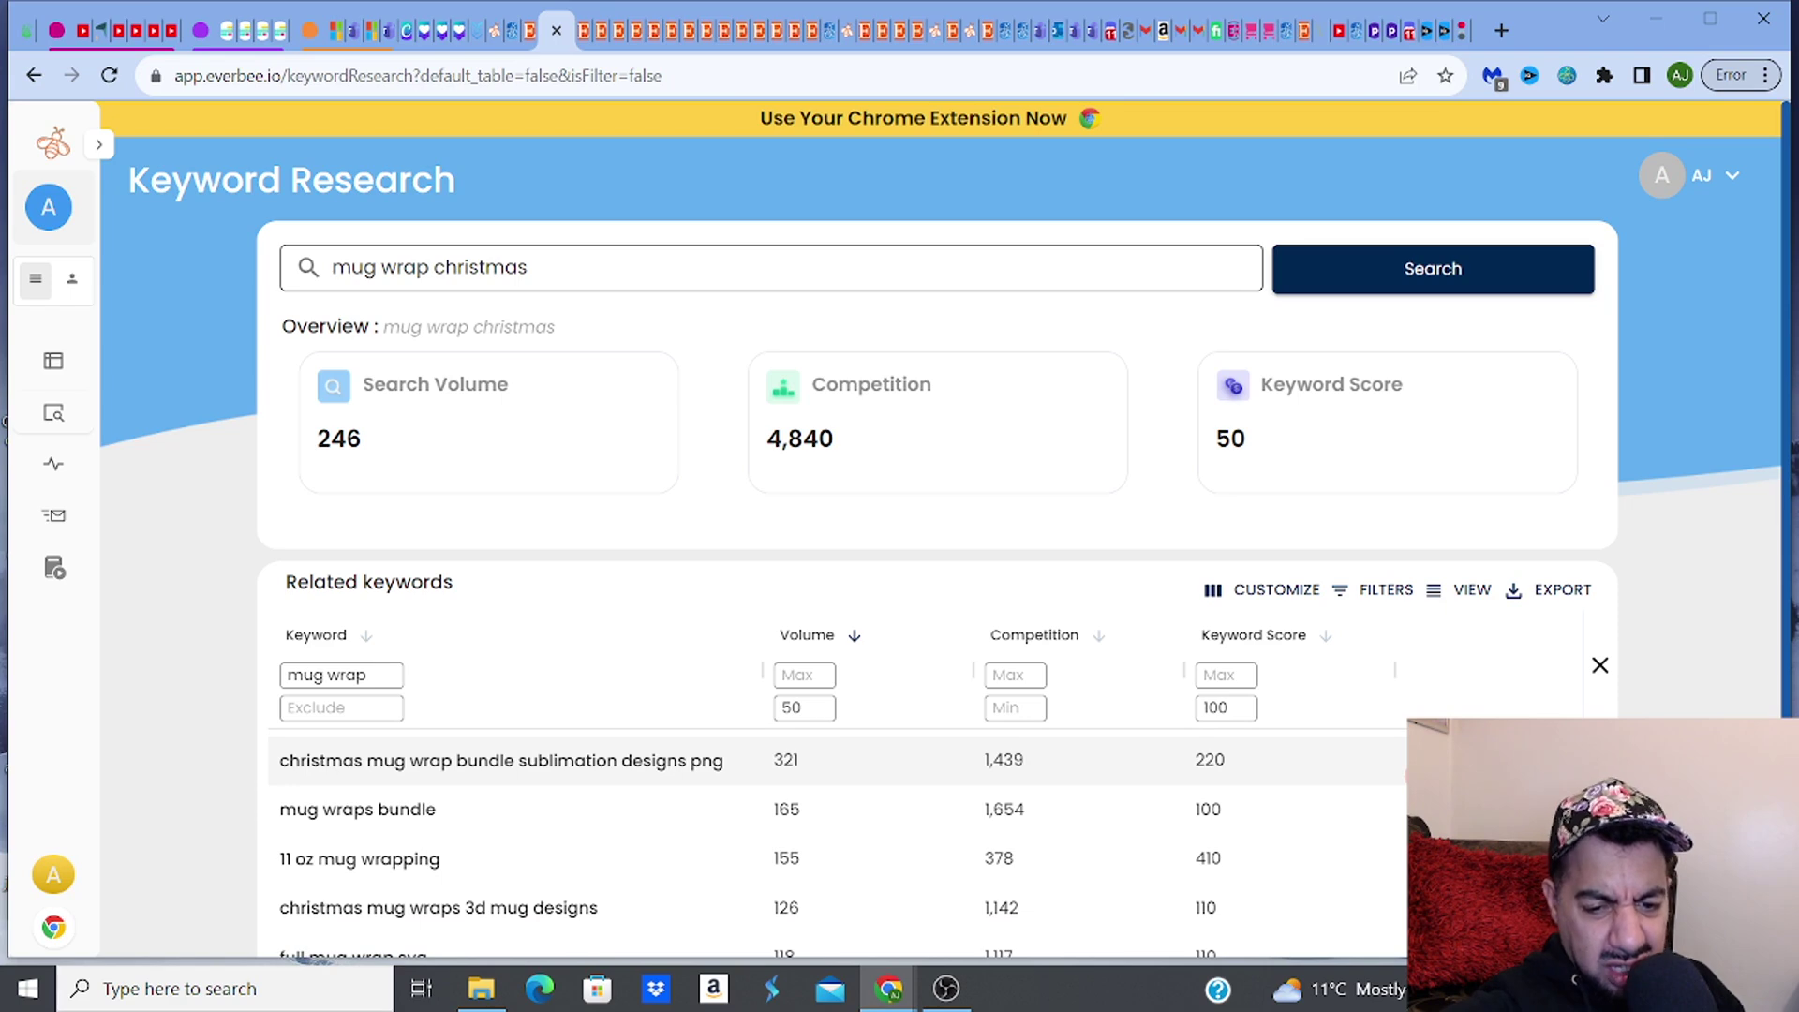
scroll(838, 843, down, 1)
scroll(837, 843, down, 1)
scroll(837, 843, down, 1)
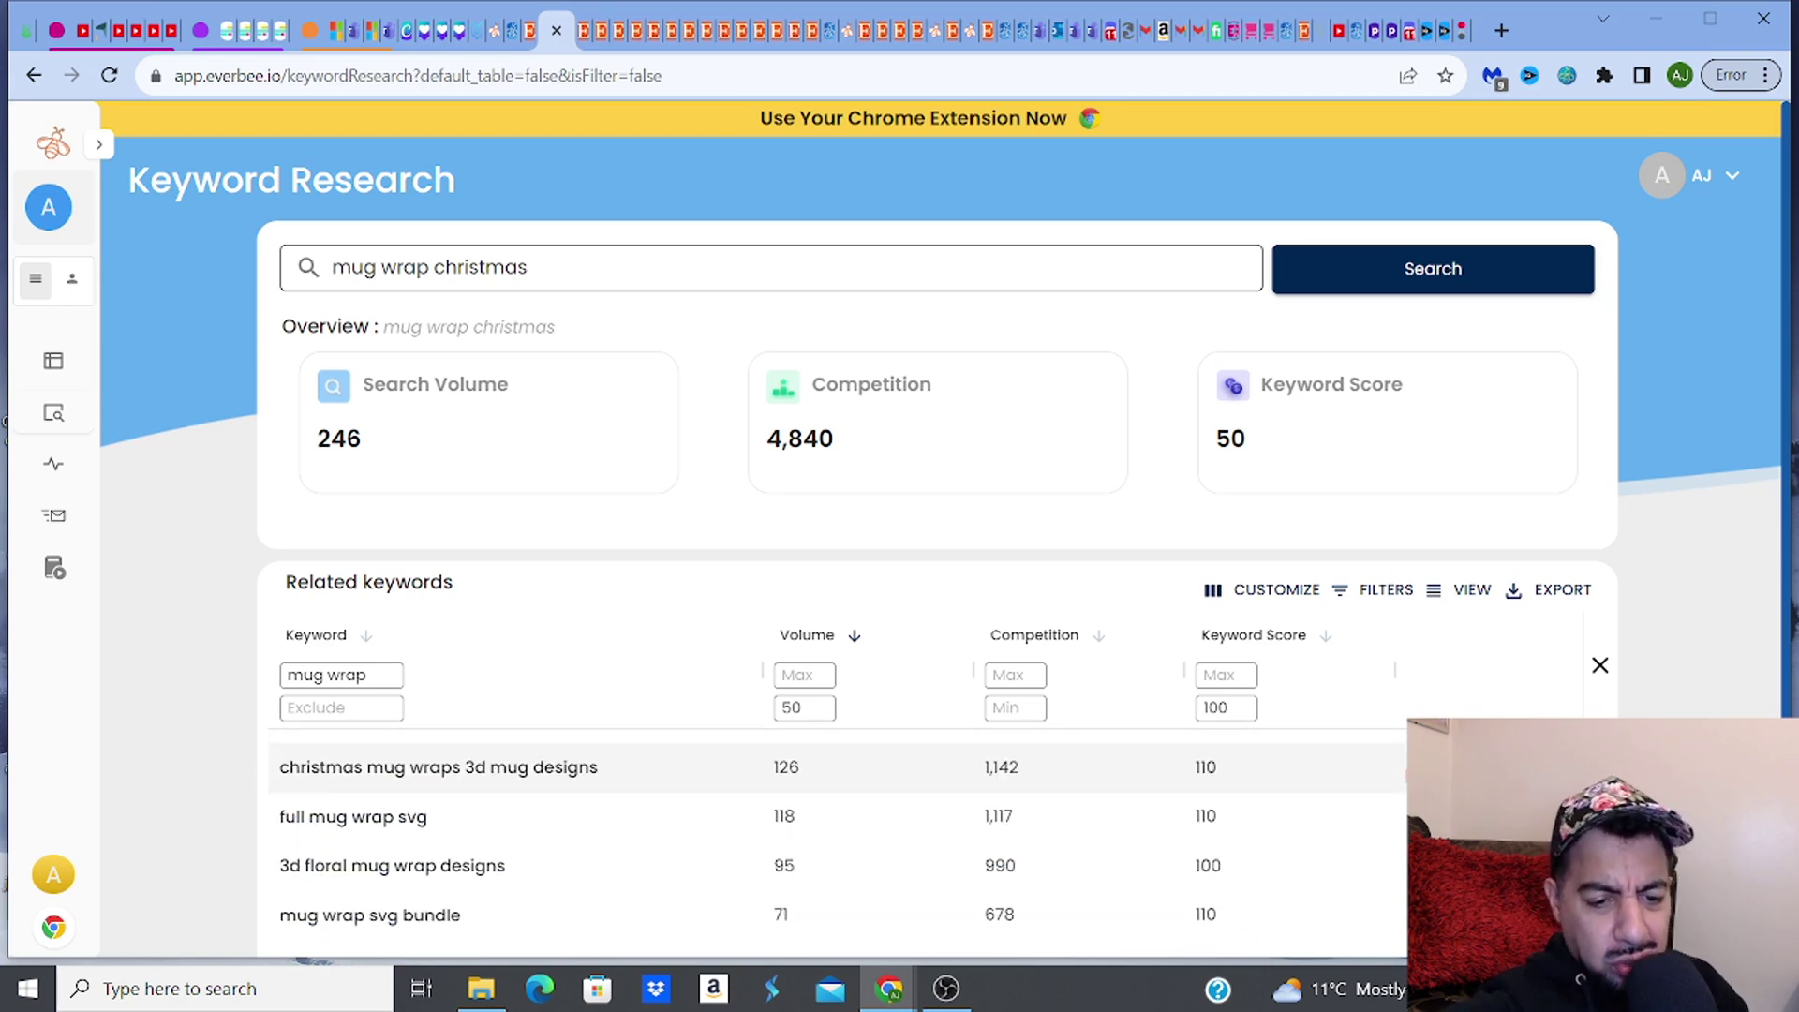
scroll(838, 768, down, 1)
scroll(838, 768, down, 1)
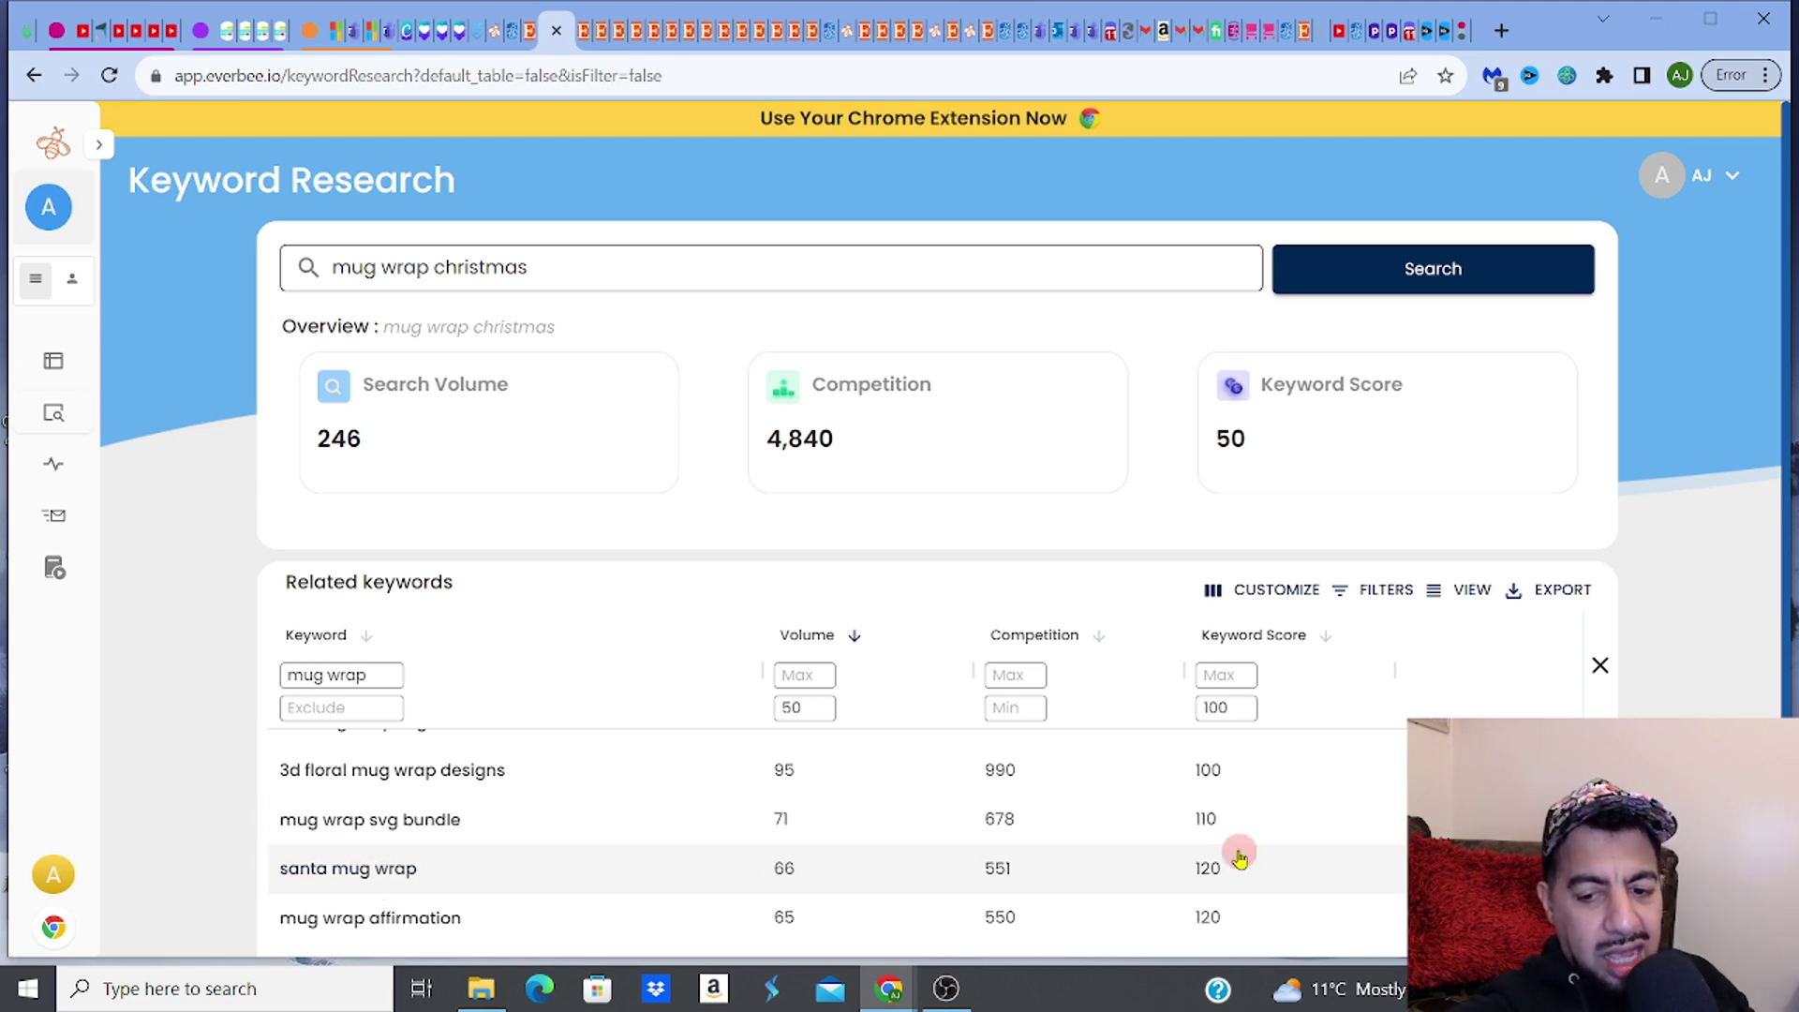
scroll(1335, 843, down, 2)
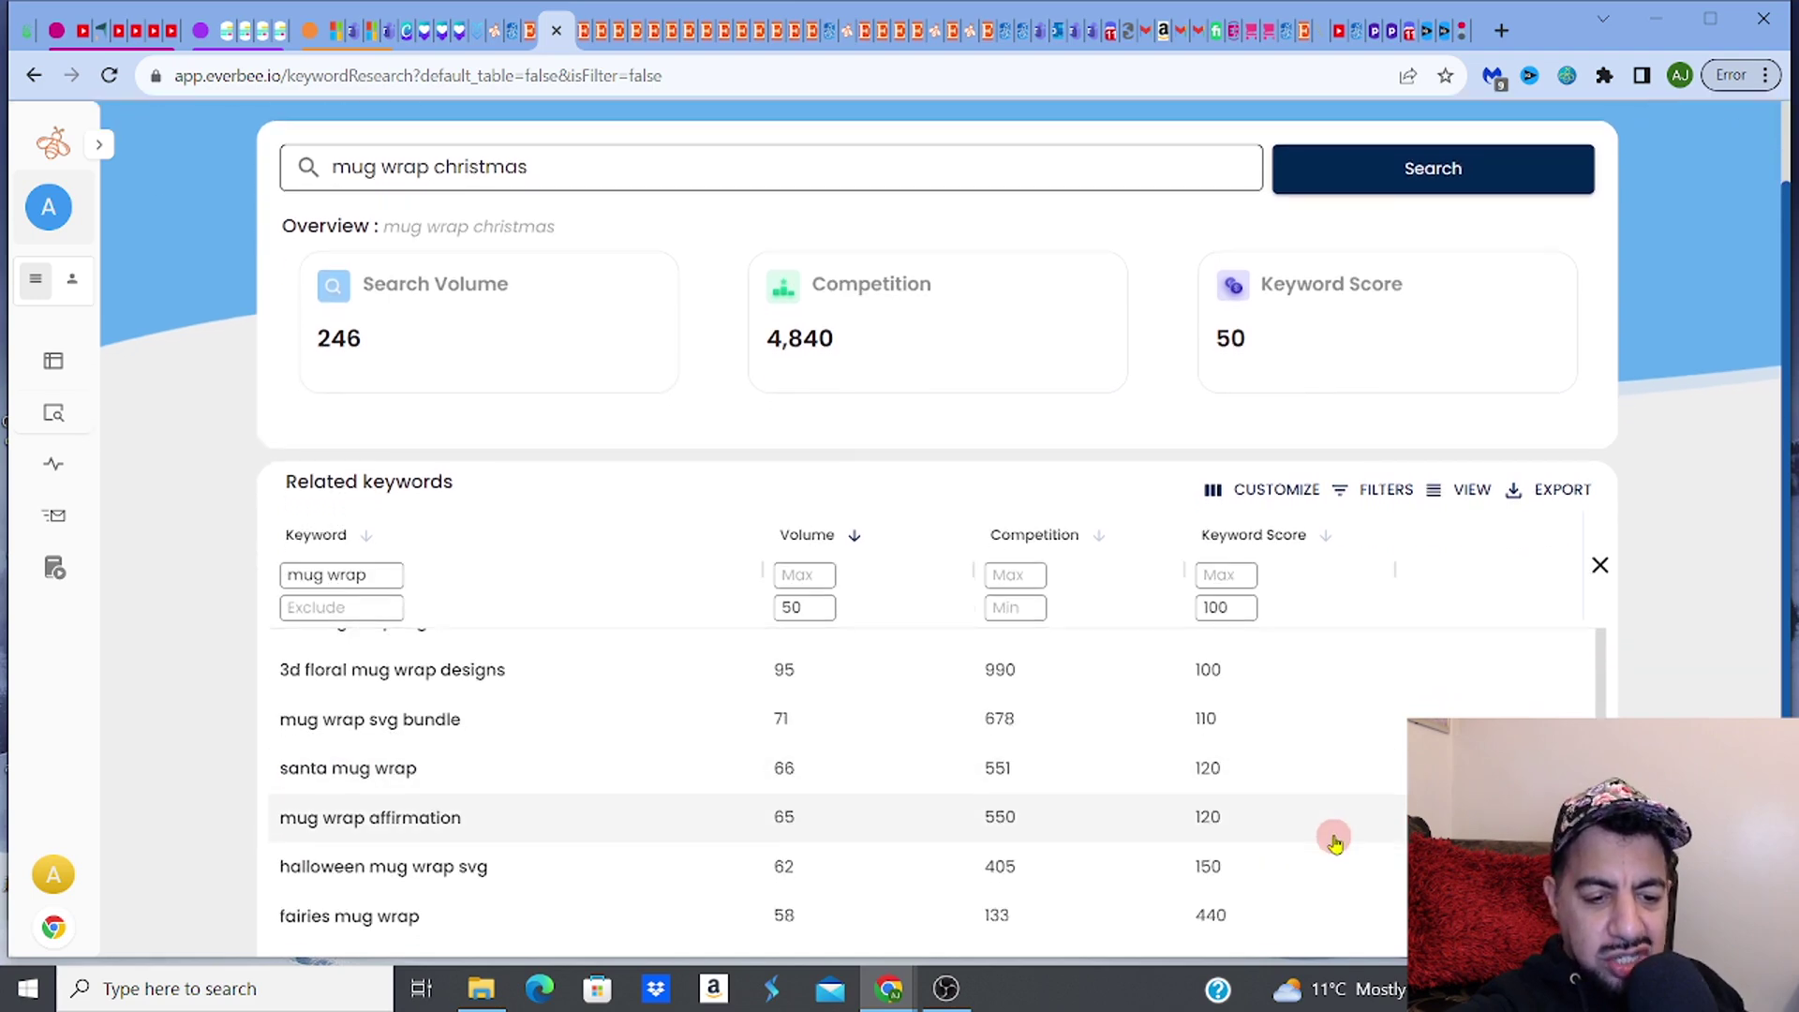
scroll(1335, 844, down, 1)
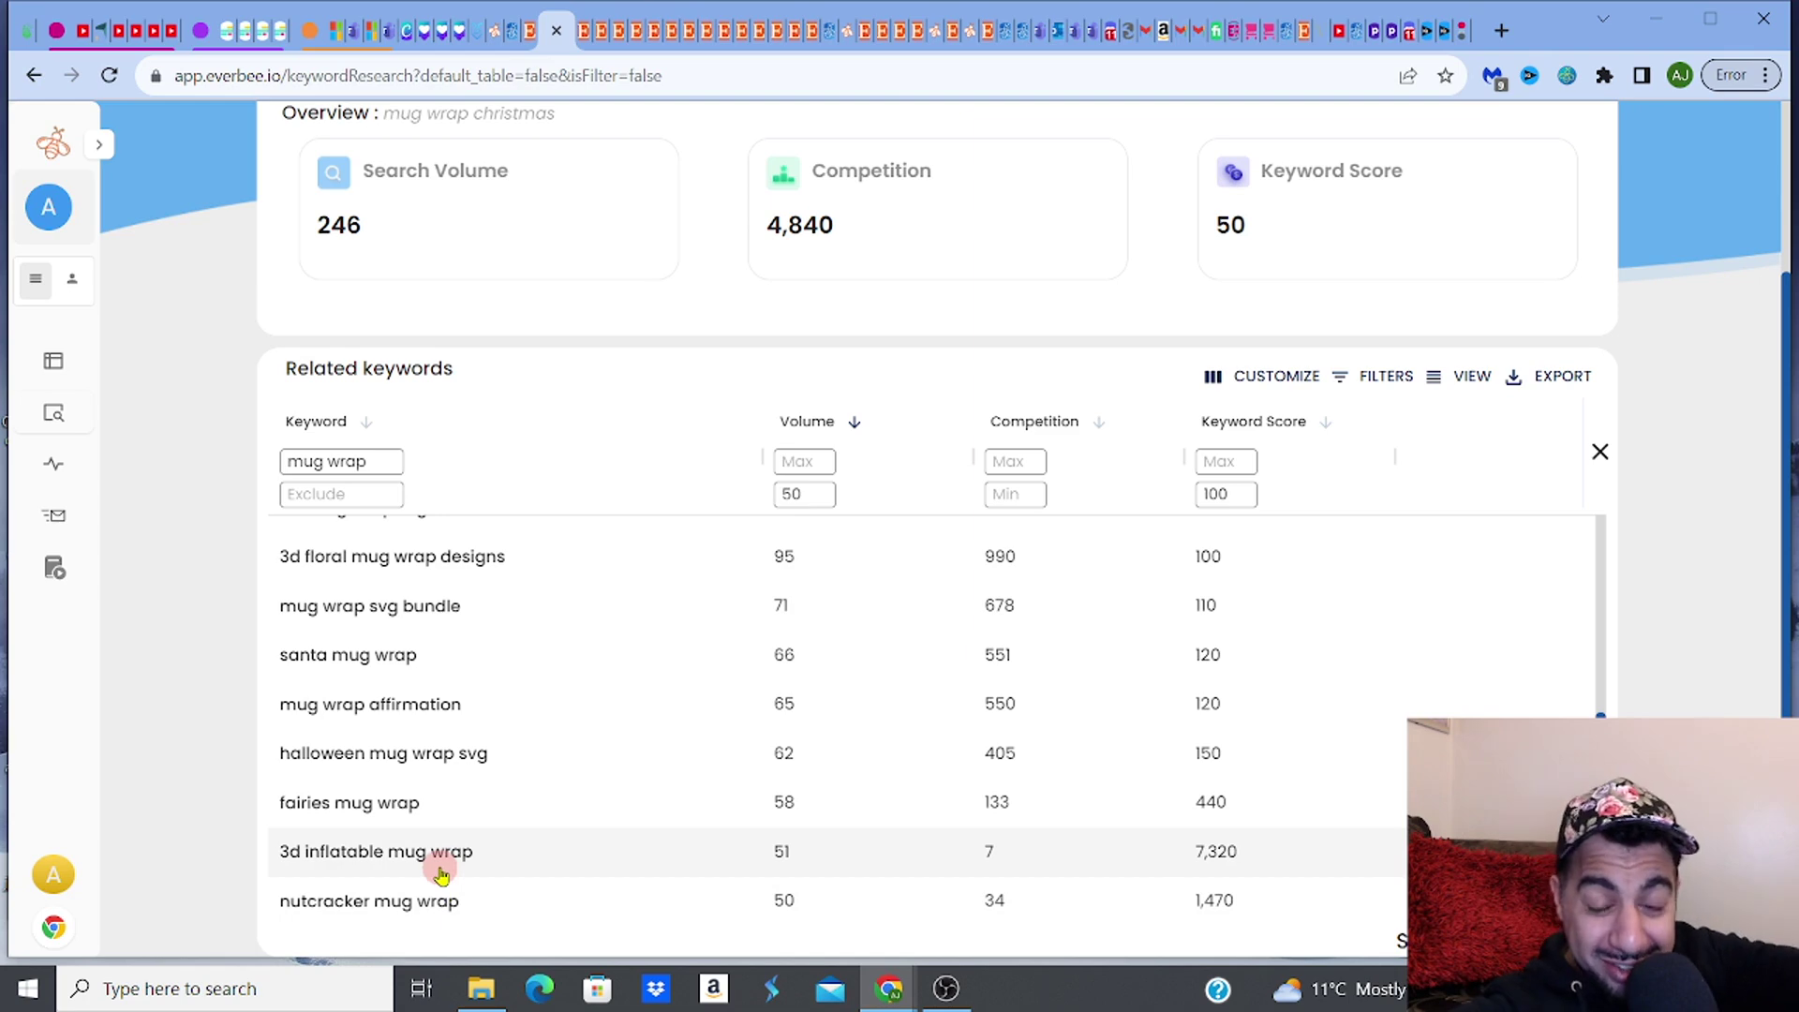
drag(440, 873, 404, 871)
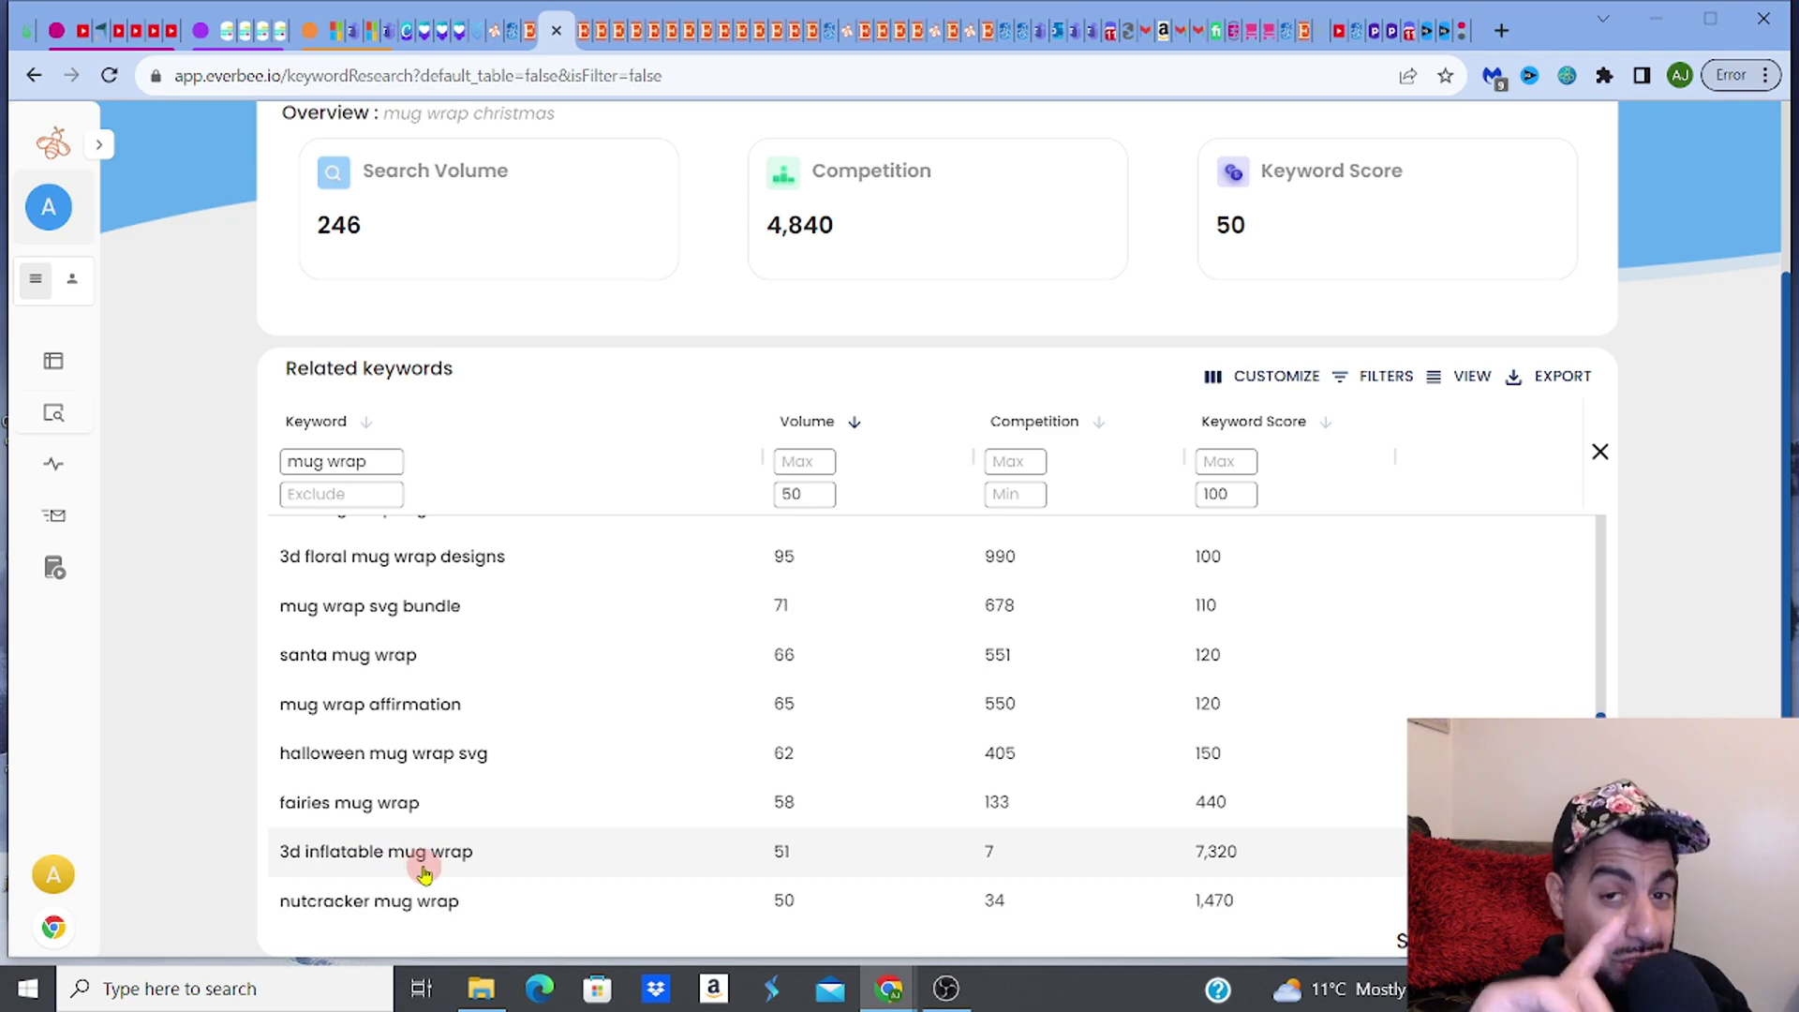